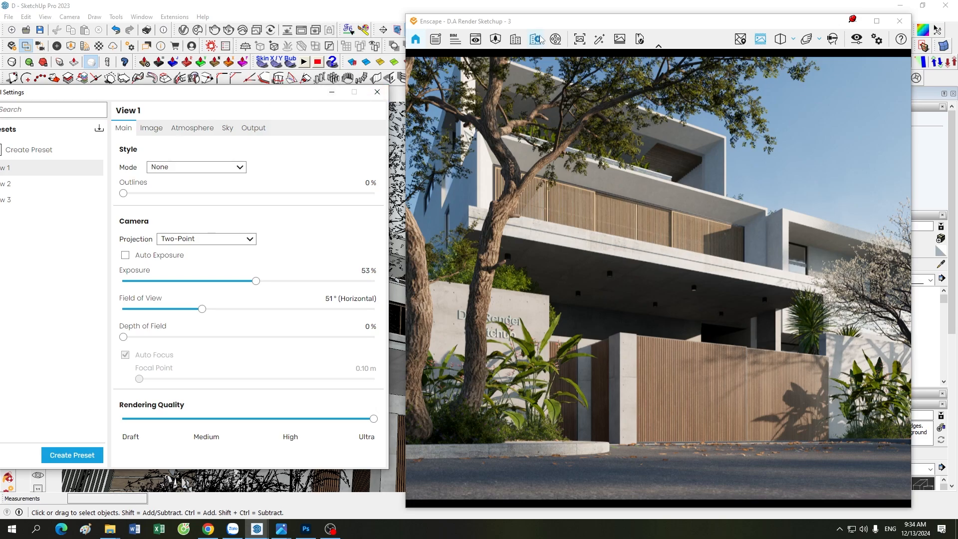
# Arrange the Enscape render window and the Visual Settings window side by side without overlap, with the preset list fully visible
pyautogui.moveTo(547, 29); pyautogui.dragTo(550, 23)
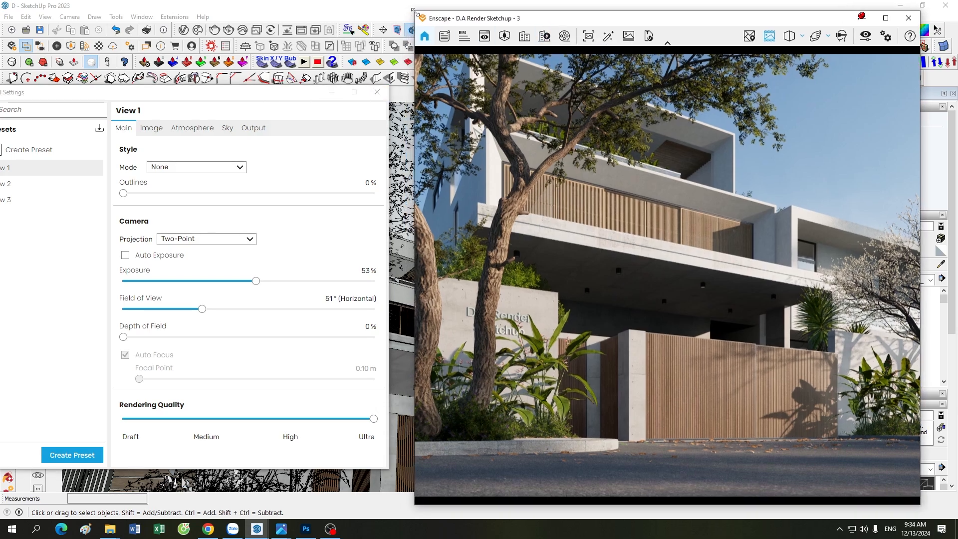
pyautogui.moveTo(415, 12); pyautogui.dragTo(433, 17)
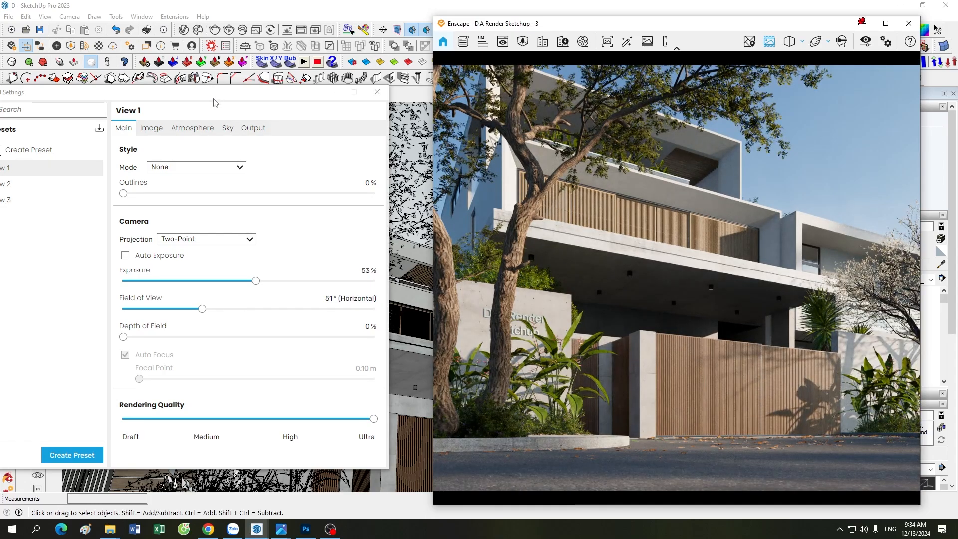
pyautogui.moveTo(215, 103); pyautogui.dragTo(251, 101)
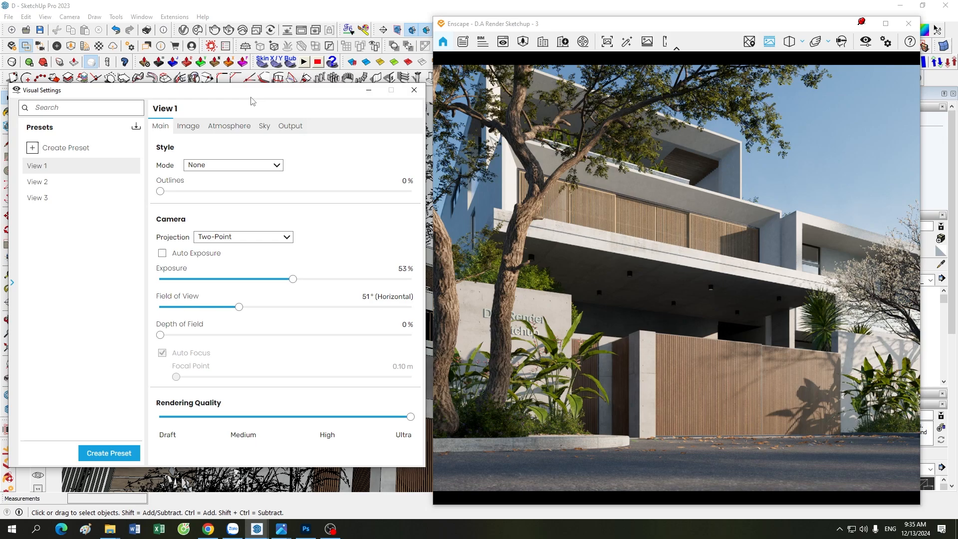
# Examine the View 1 preset's sky, atmosphere and image settings, ending at its main style and camera settings
pyautogui.click(220, 129)
pyautogui.click(263, 129)
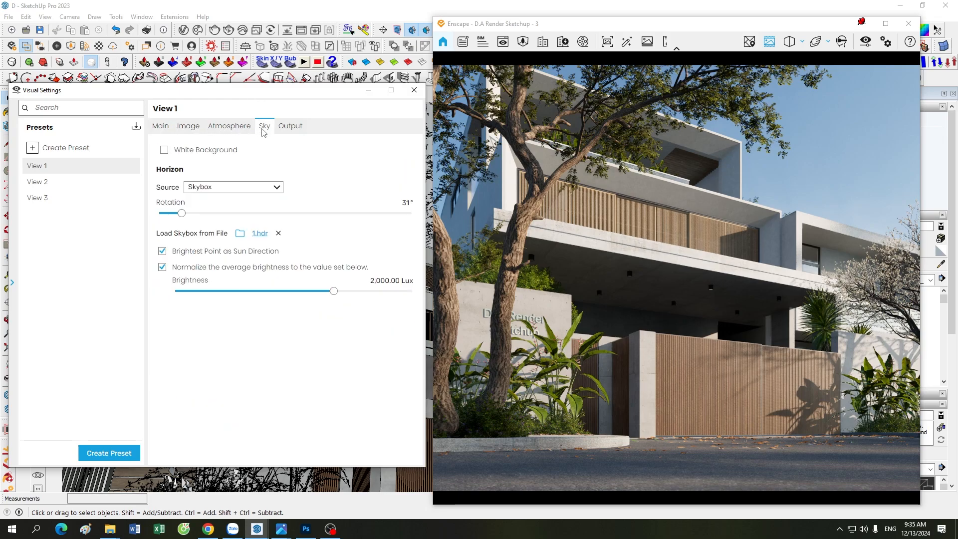
pyautogui.click(294, 129)
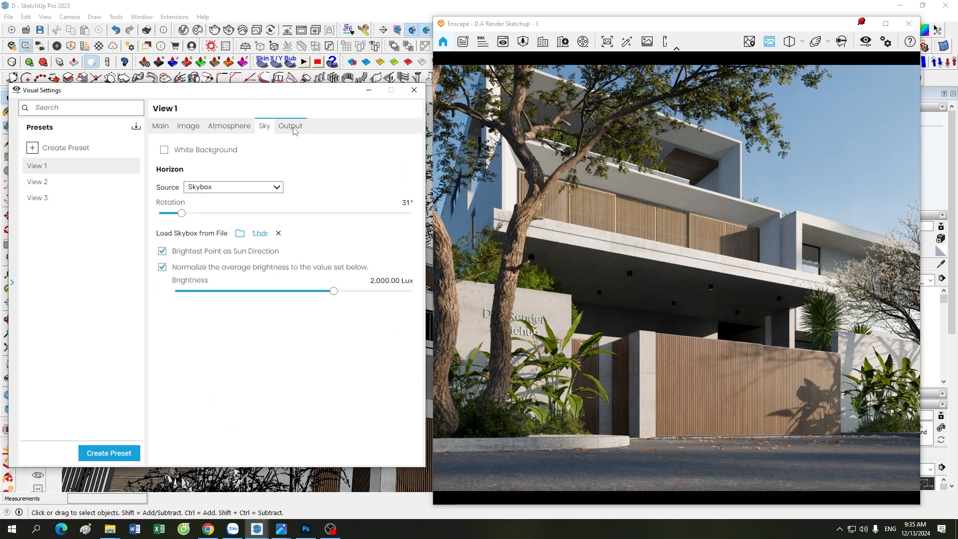
pyautogui.click(264, 127)
pyautogui.click(230, 128)
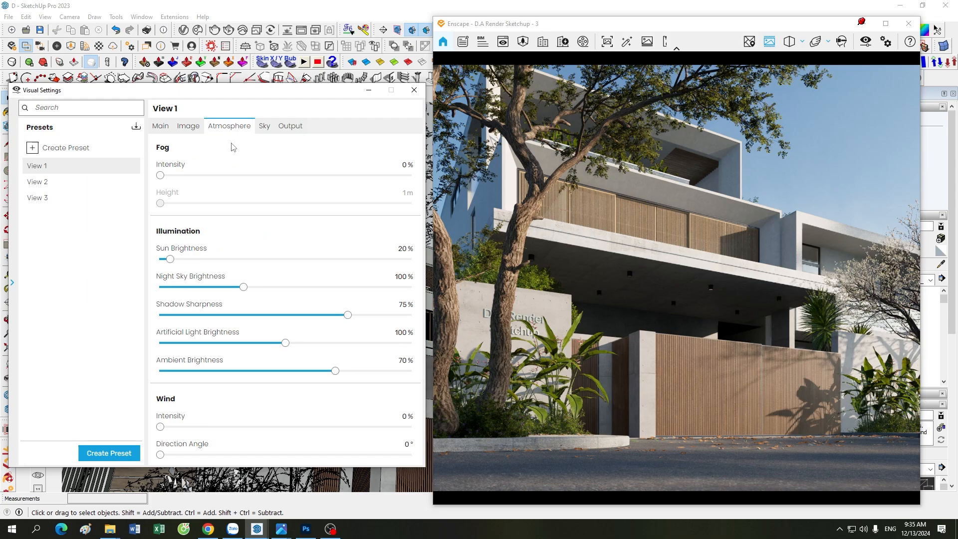
pyautogui.click(188, 126)
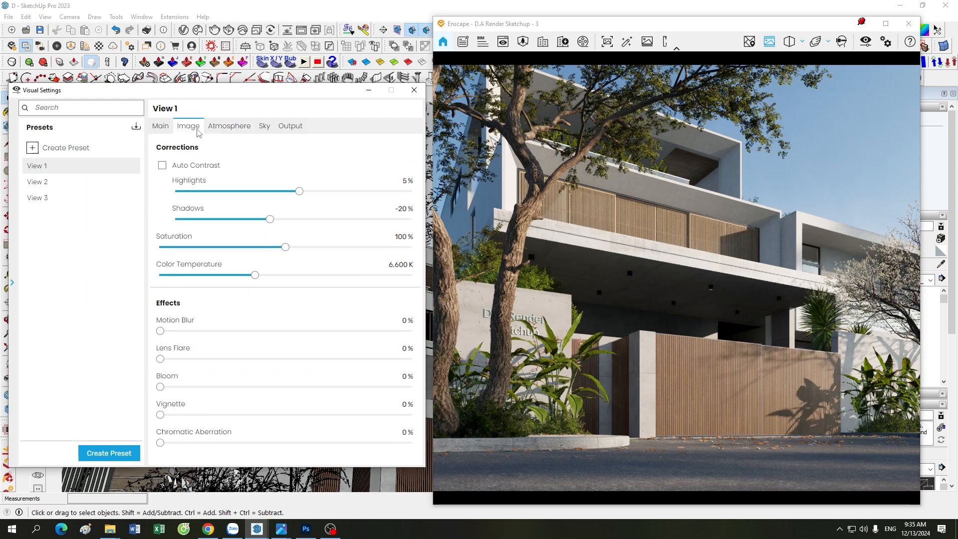
pyautogui.click(160, 127)
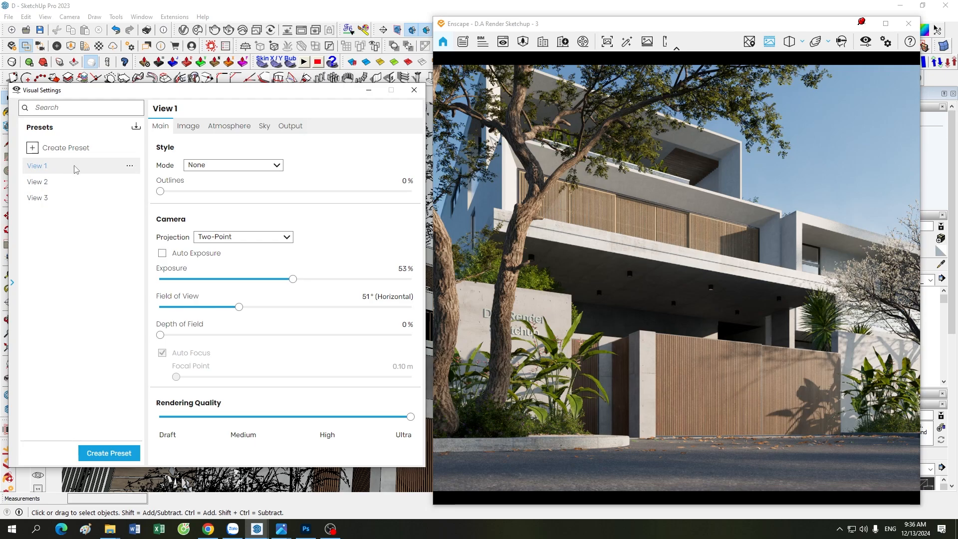
# Start creating a custom preset and cancel it
pyautogui.click(33, 149)
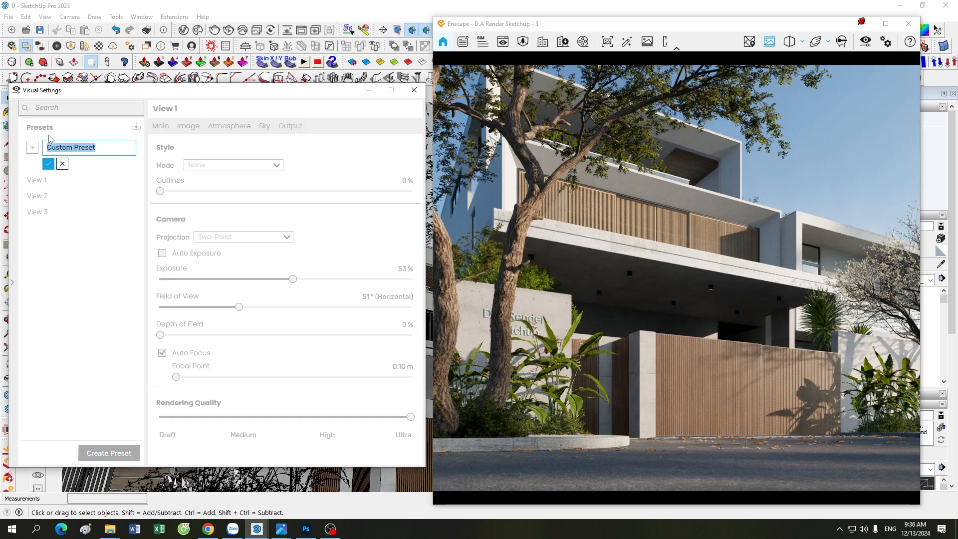
pyautogui.click(62, 164)
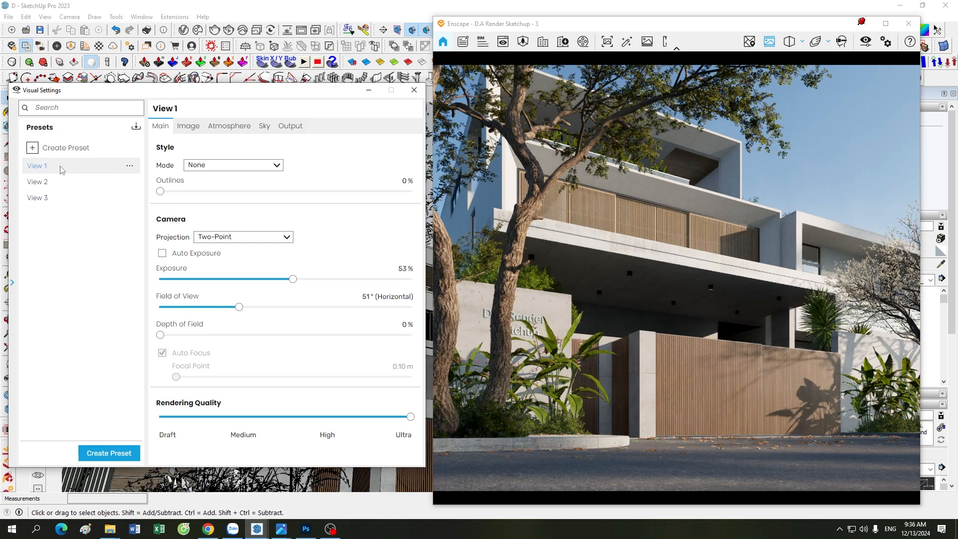
# Go through every settings category of the View 1 preset, from image corrections to output, and return to the main settings
pyautogui.click(188, 126)
pyautogui.click(229, 126)
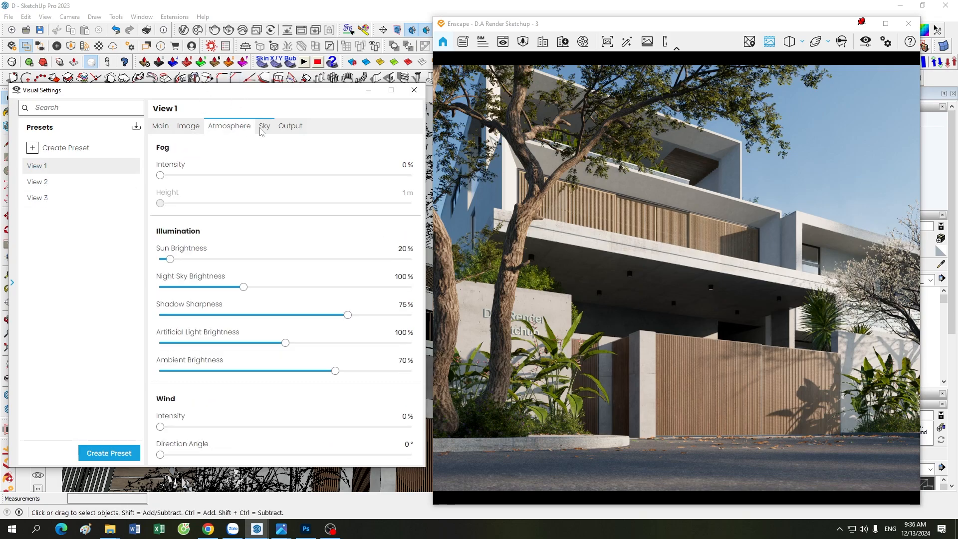
pyautogui.click(290, 126)
pyautogui.click(268, 126)
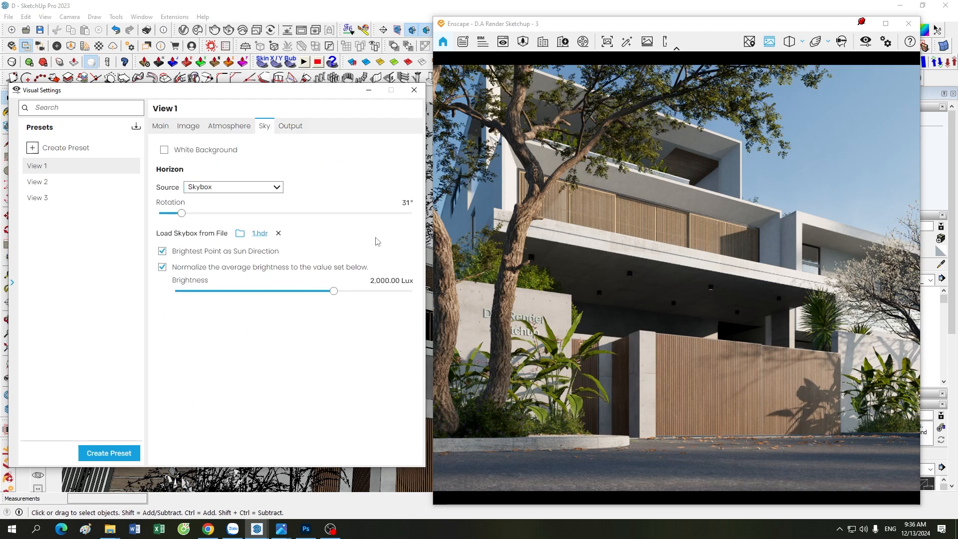
pyautogui.click(229, 127)
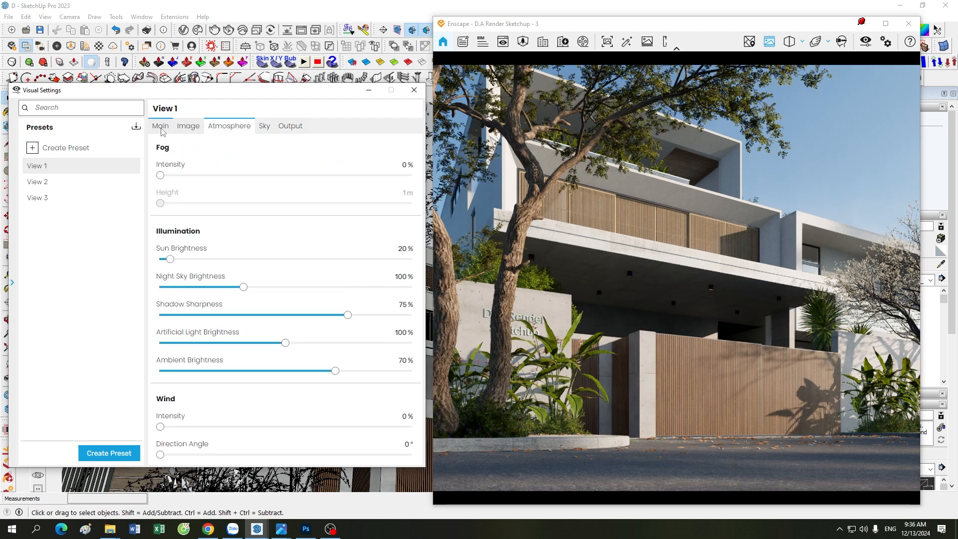
pyautogui.click(188, 126)
pyautogui.click(229, 126)
pyautogui.click(264, 126)
pyautogui.click(229, 126)
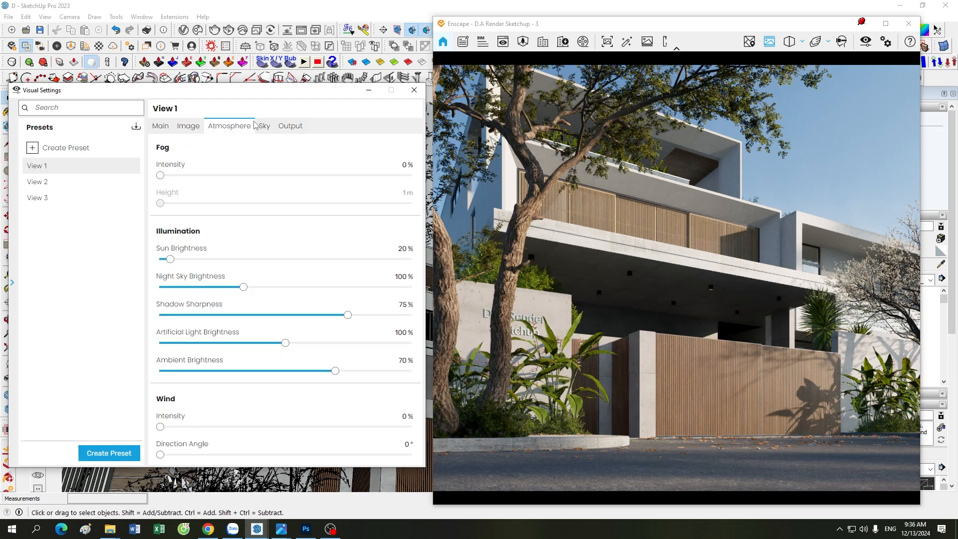
pyautogui.click(188, 126)
pyautogui.click(160, 126)
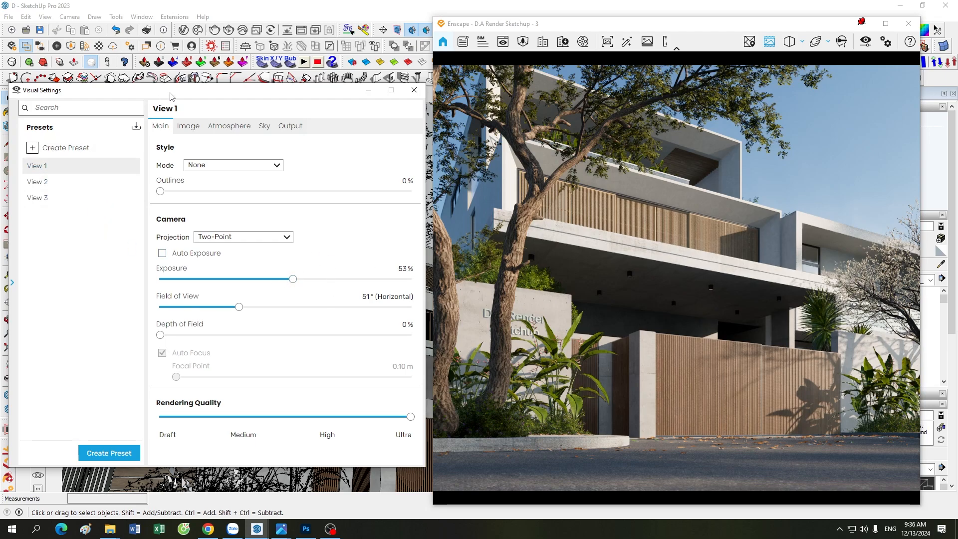
# Move the Visual Settings window lower to uncover the SketchUp scene tabs
pyautogui.moveTo(170, 94)
pyautogui.mouseDown()
pyautogui.moveTo(173, 150)
pyautogui.moveTo(174, 125)
pyautogui.mouseUp()
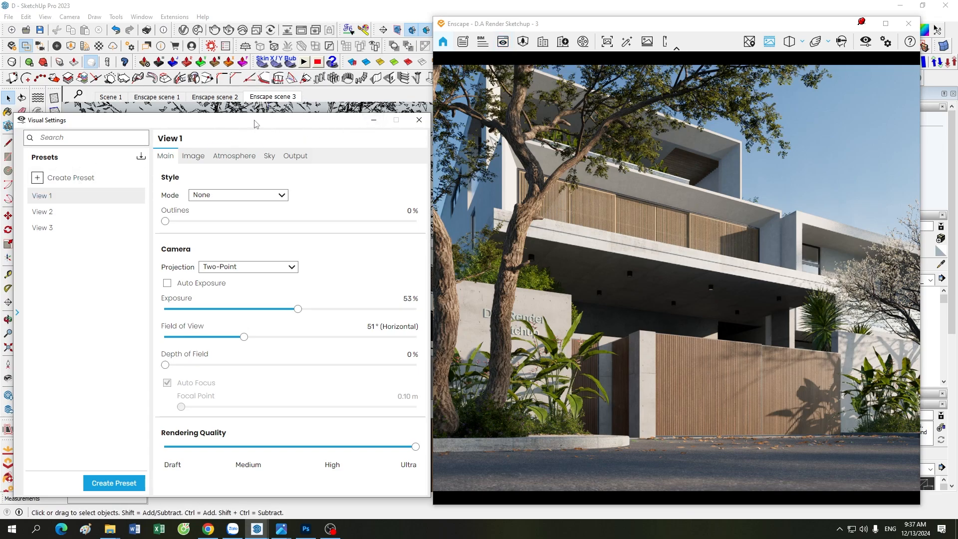
pyautogui.moveTo(256, 123)
pyautogui.mouseDown()
pyautogui.moveTo(255, 102)
pyautogui.moveTo(253, 127)
pyautogui.mouseUp()
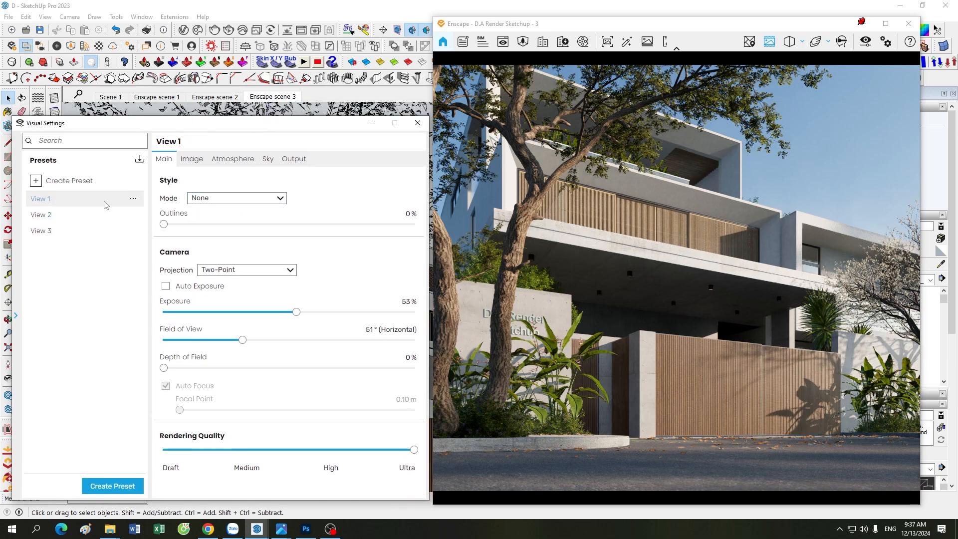
# Examine the management options of the View 1 preset, such as saving it as a file, and glance over its sky and atmosphere settings
pyautogui.click(134, 200)
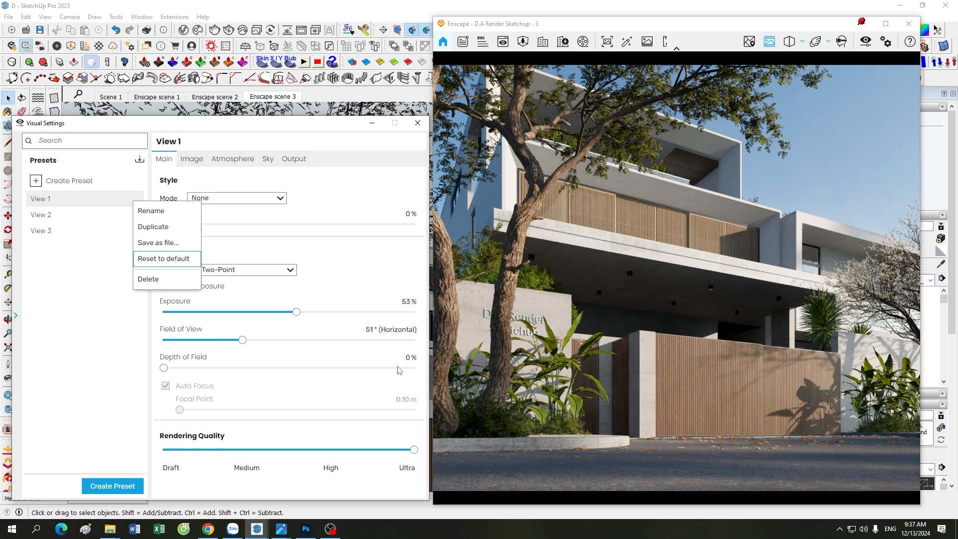
pyautogui.click(268, 160)
pyautogui.click(233, 160)
pyautogui.click(165, 159)
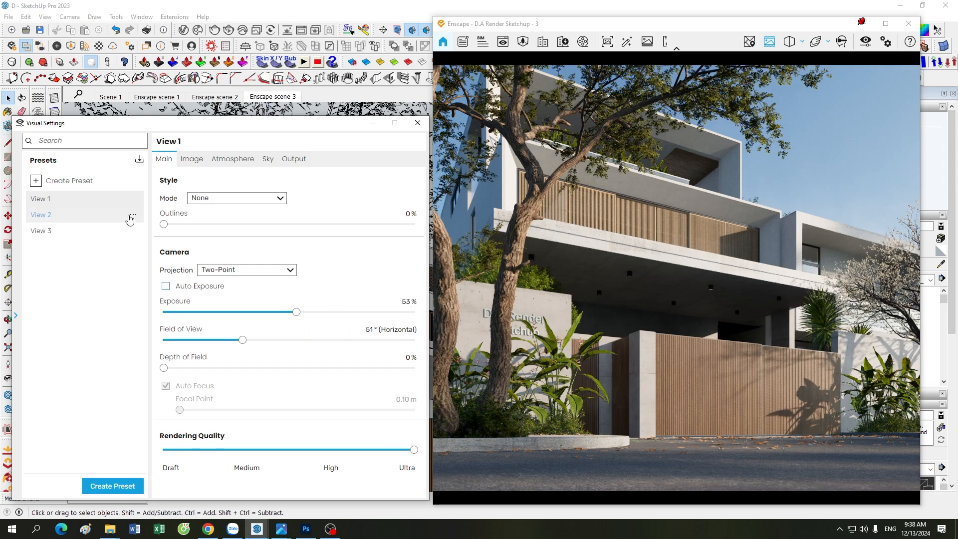
pyautogui.click(139, 201)
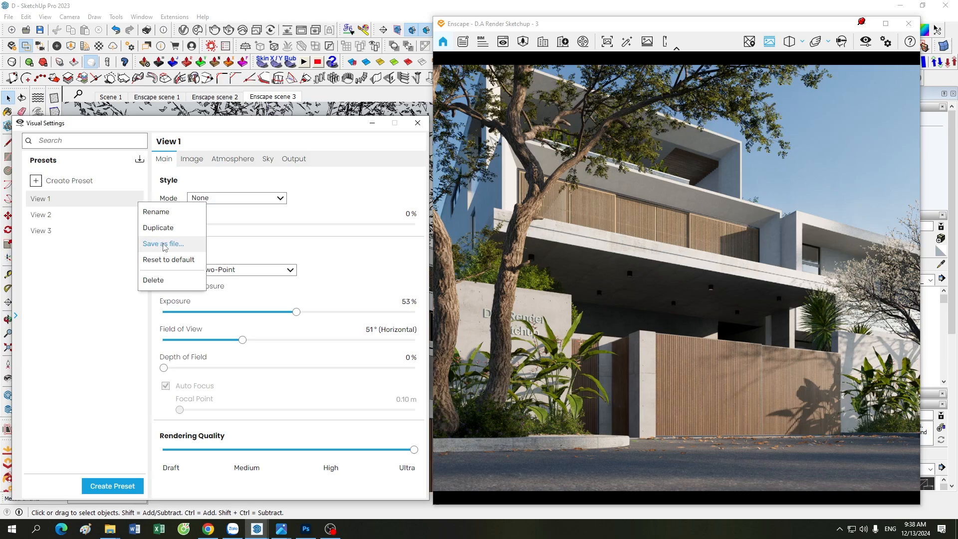
# Check the preset file Anh sang ban ngay.json in New folder (2), and return to Visual Settings to view the View 1 preset options
pyautogui.click(110, 529)
pyautogui.click(249, 487)
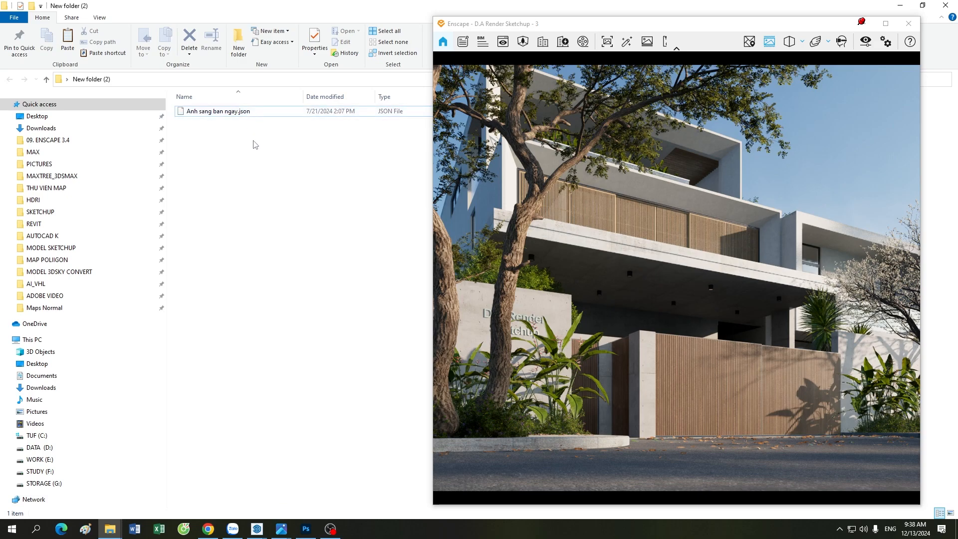
pyautogui.click(257, 529)
pyautogui.click(342, 487)
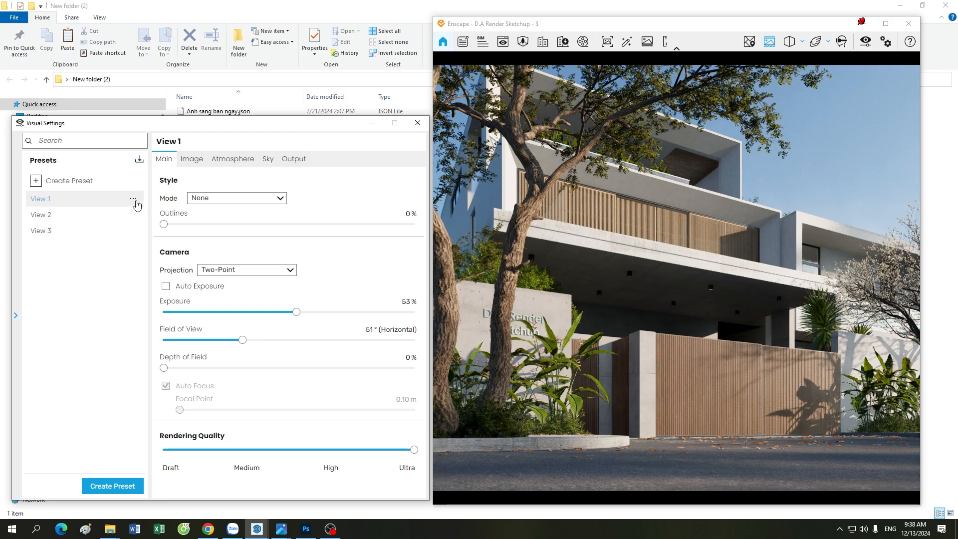
pyautogui.click(134, 200)
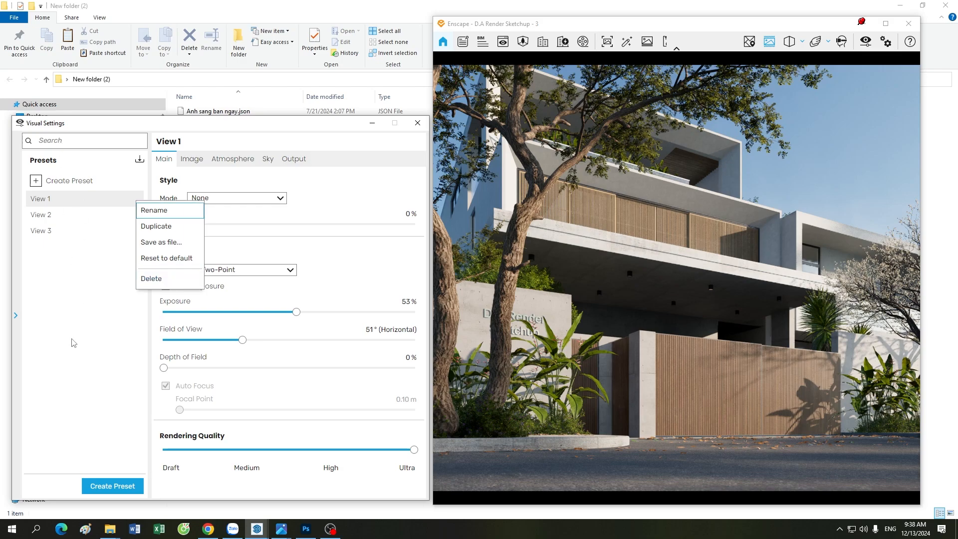
pyautogui.click(97, 332)
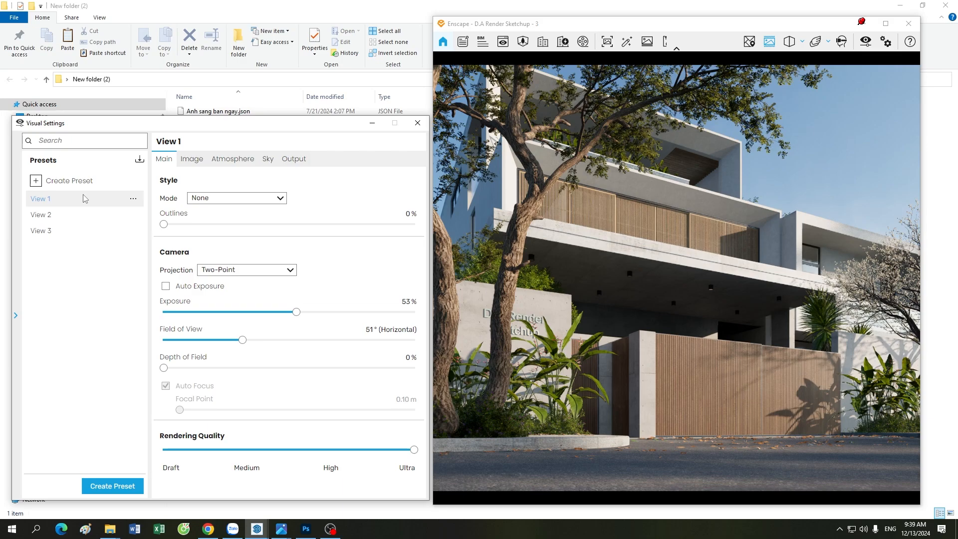
# Switch to the SketchUp model, restore the Visual Settings window over it, and shift that window slightly up
pyautogui.click(256, 529)
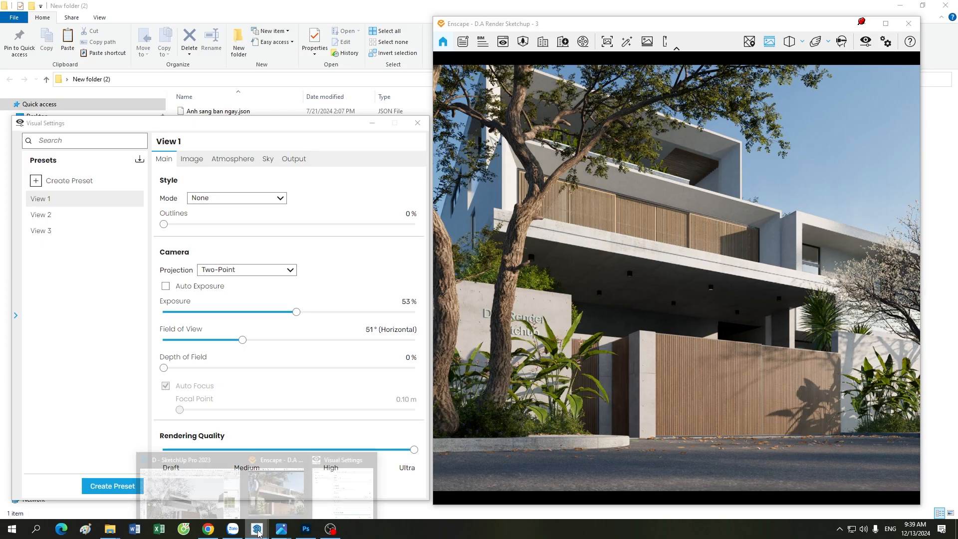
pyautogui.click(216, 491)
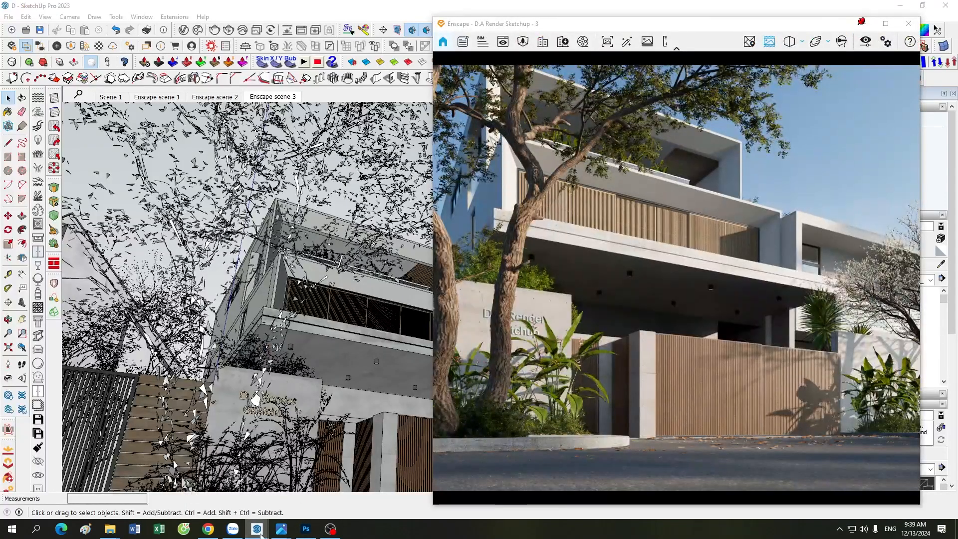
pyautogui.click(259, 530)
pyautogui.click(358, 498)
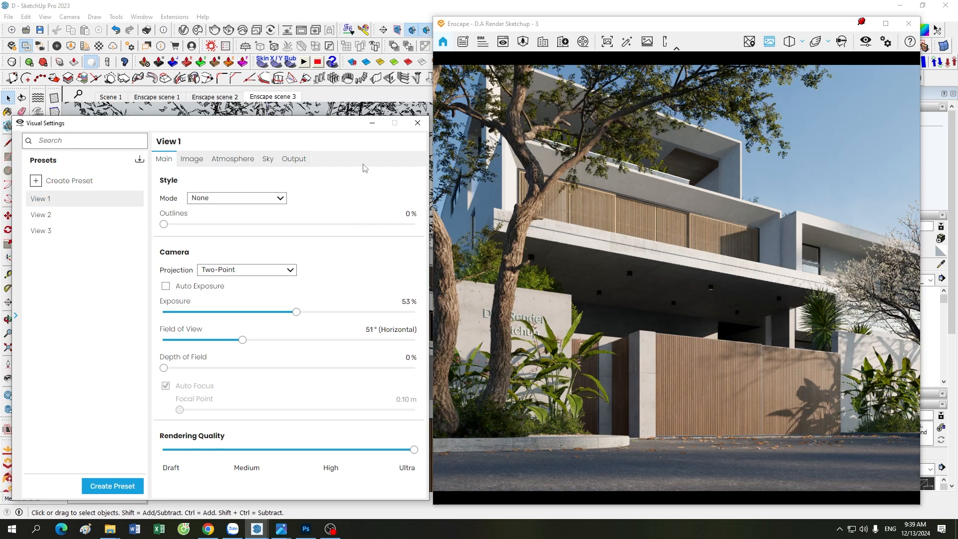
pyautogui.moveTo(307, 128)
pyautogui.mouseDown()
pyautogui.moveTo(308, 111)
pyautogui.moveTo(302, 122)
pyautogui.mouseUp()
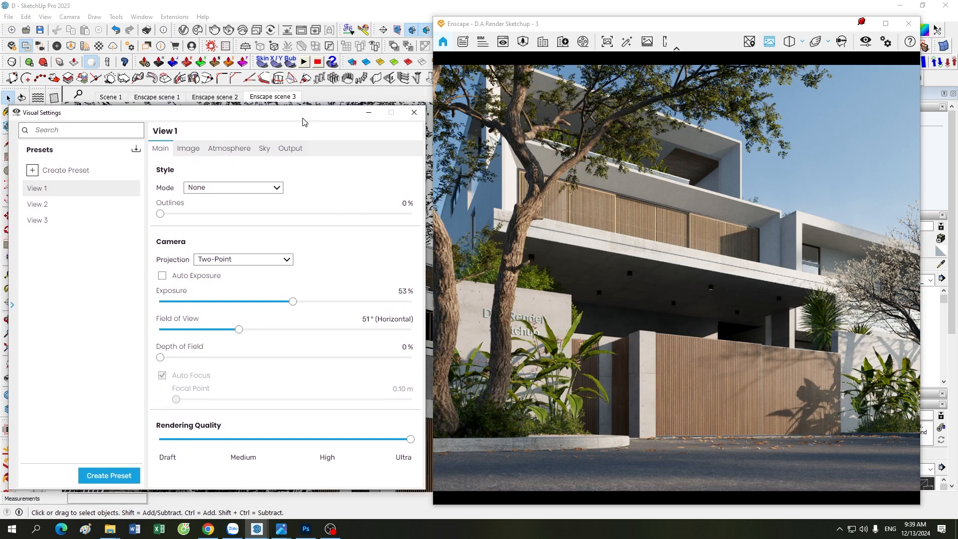
# Review View 1's image, atmosphere, sky and output settings, including resolution and file format, and return to the main settings
pyautogui.click(199, 150)
pyautogui.click(220, 150)
pyautogui.click(265, 150)
pyautogui.click(288, 149)
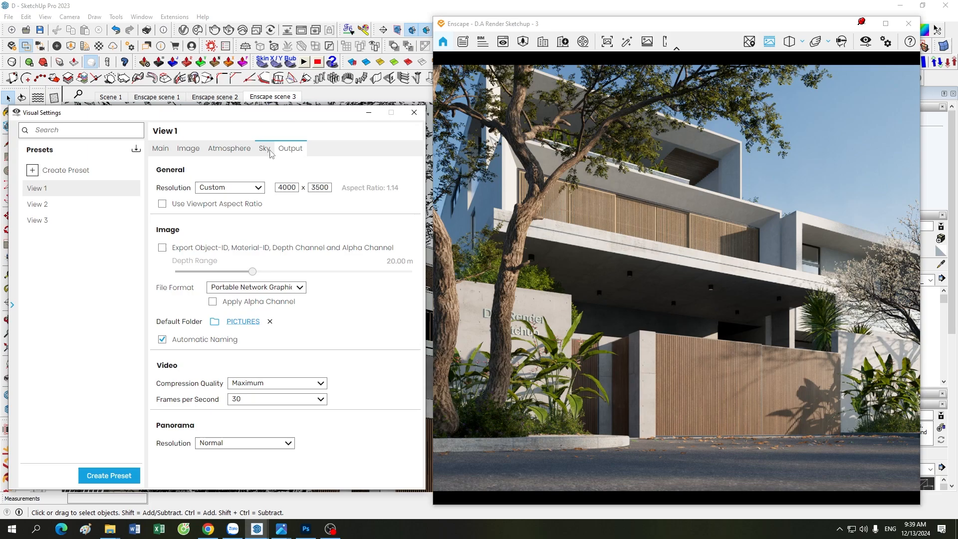
pyautogui.click(227, 149)
pyautogui.click(192, 150)
pyautogui.click(264, 150)
pyautogui.click(224, 150)
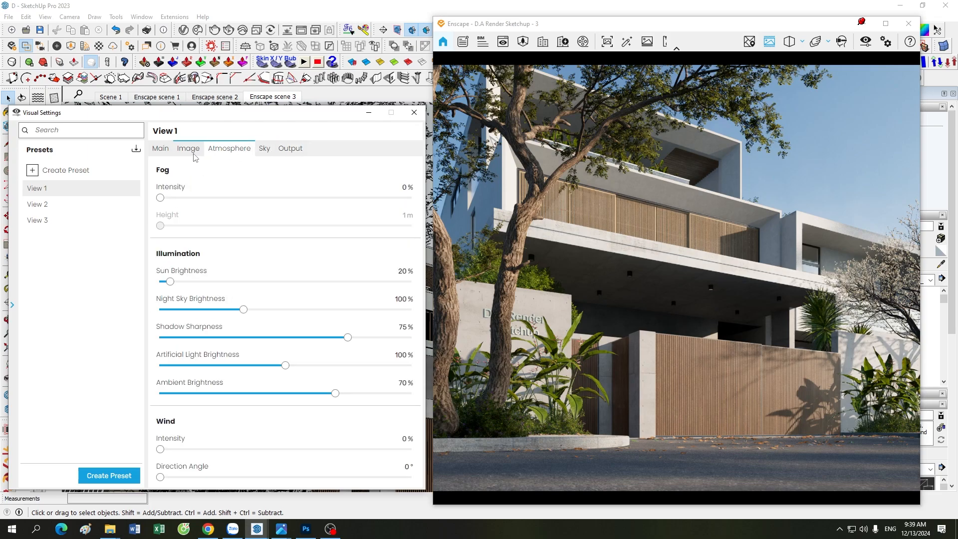
pyautogui.click(192, 150)
pyautogui.click(160, 150)
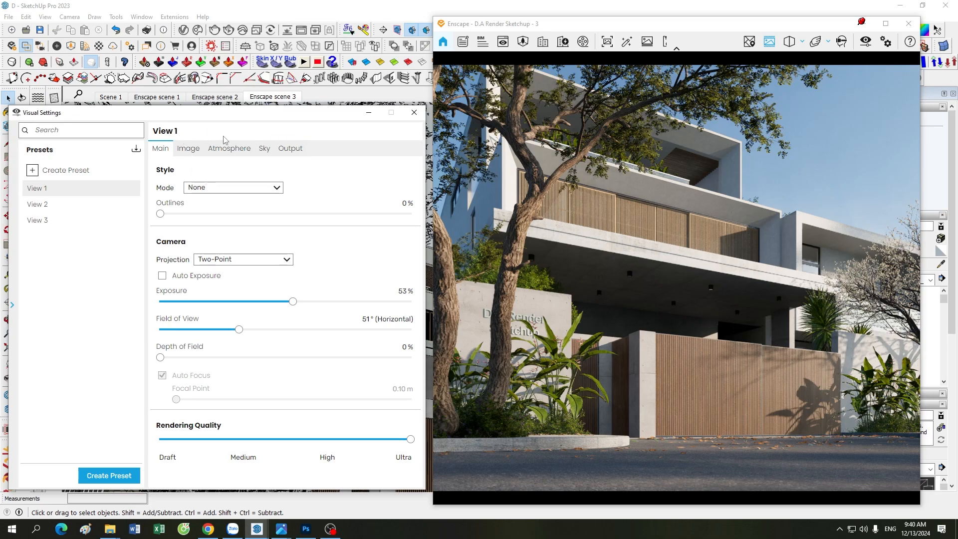
# Compare View 1's image corrections with its fog, illumination, skybox and output settings, ending at the image corrections
pyautogui.click(188, 149)
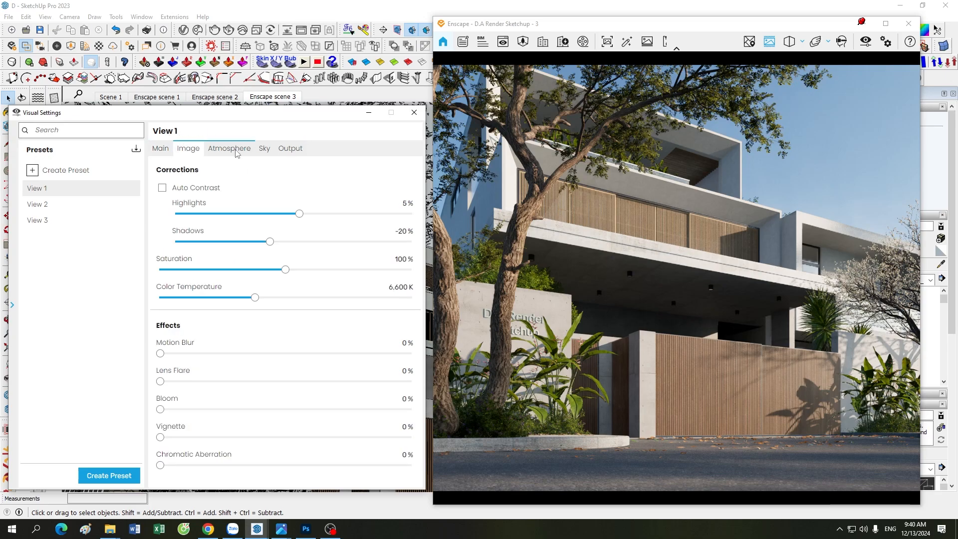
pyautogui.click(229, 149)
pyautogui.click(266, 149)
pyautogui.click(290, 149)
pyautogui.click(265, 149)
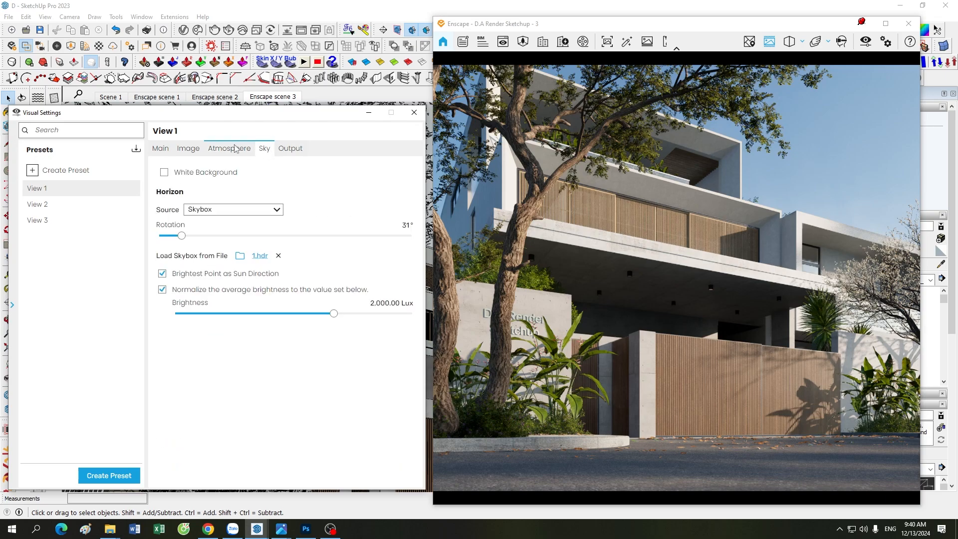
pyautogui.click(229, 148)
pyautogui.click(188, 149)
pyautogui.click(229, 148)
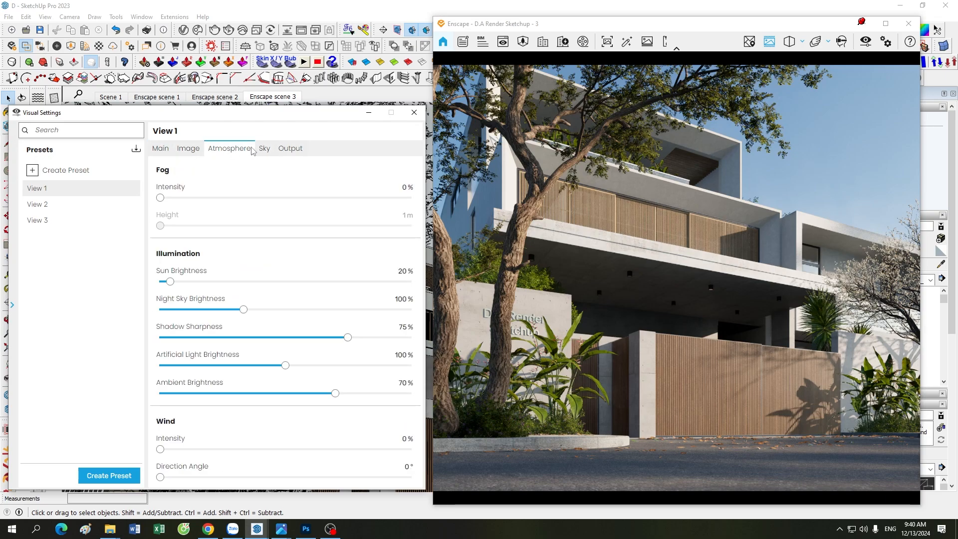
pyautogui.click(264, 149)
pyautogui.click(291, 149)
pyautogui.click(264, 148)
pyautogui.click(229, 149)
pyautogui.click(188, 148)
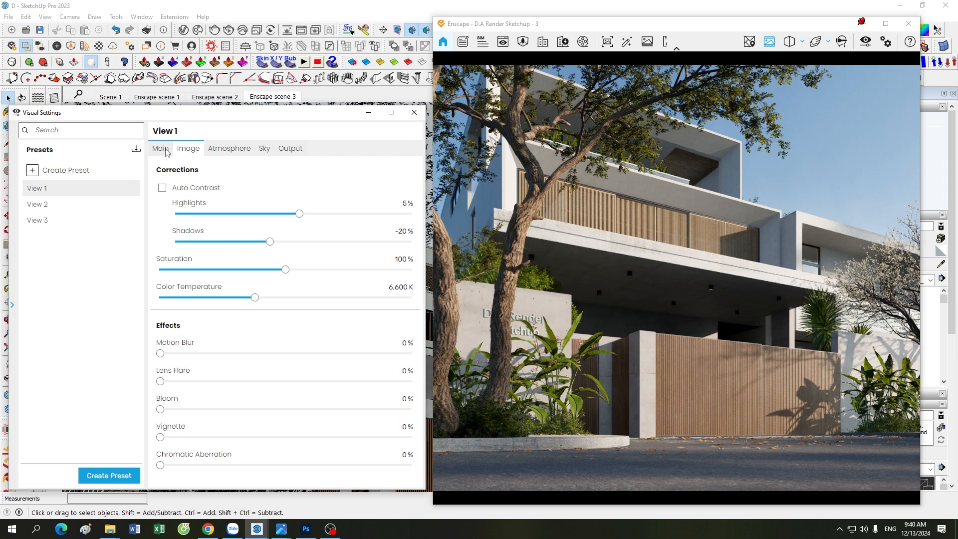
# Review View 1's main, image, atmosphere and sky settings, including the available horizon sources, keeping Skybox as the source
pyautogui.click(161, 148)
pyautogui.click(188, 148)
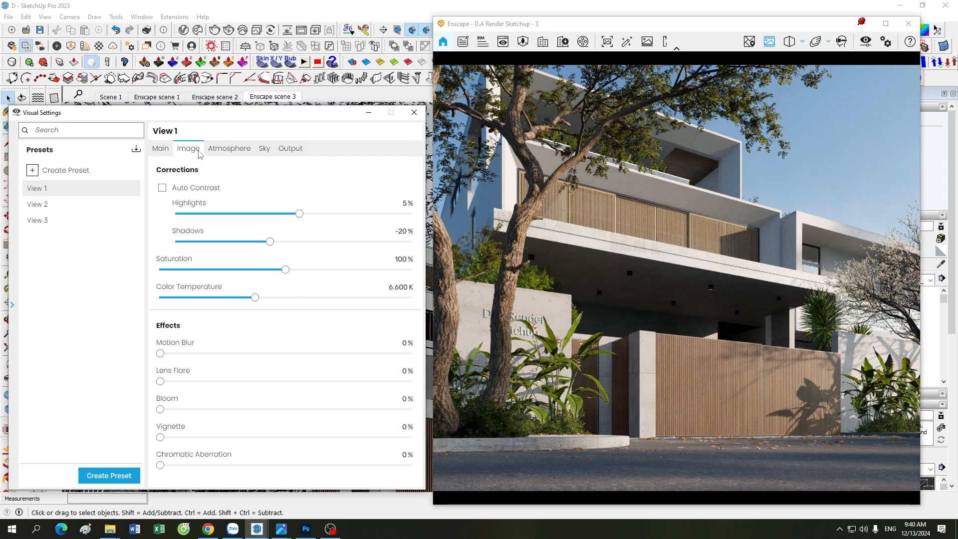
pyautogui.click(226, 149)
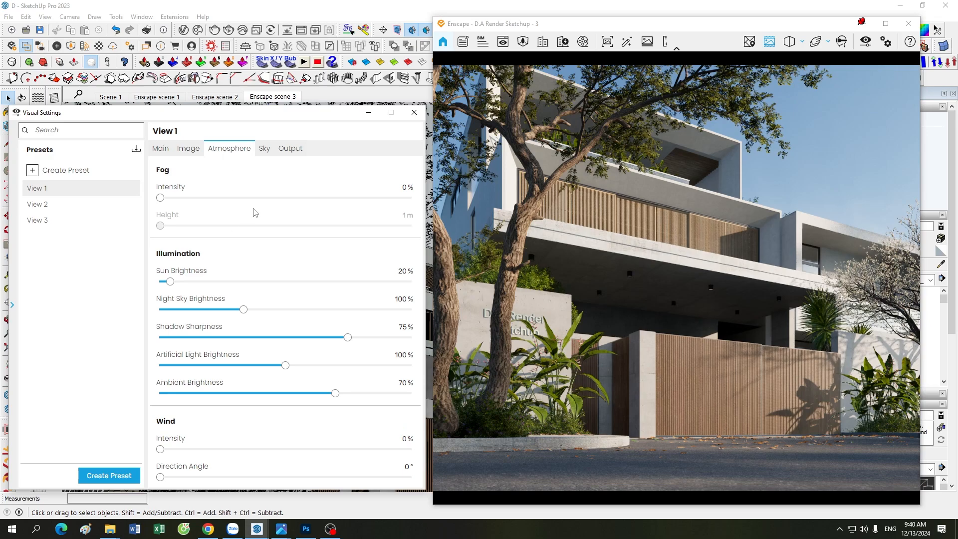
pyautogui.moveTo(252, 209)
pyautogui.click(264, 149)
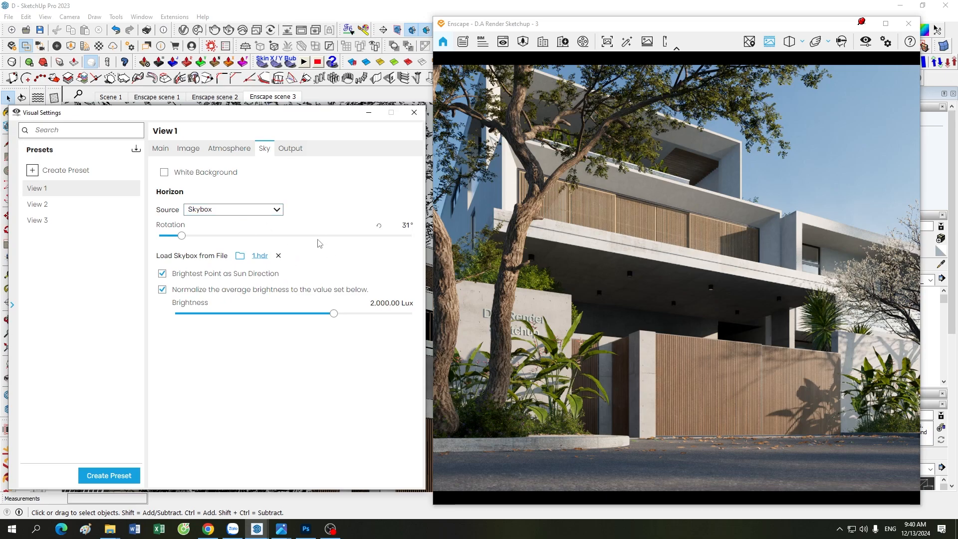
pyautogui.moveTo(319, 243)
pyautogui.click(277, 213)
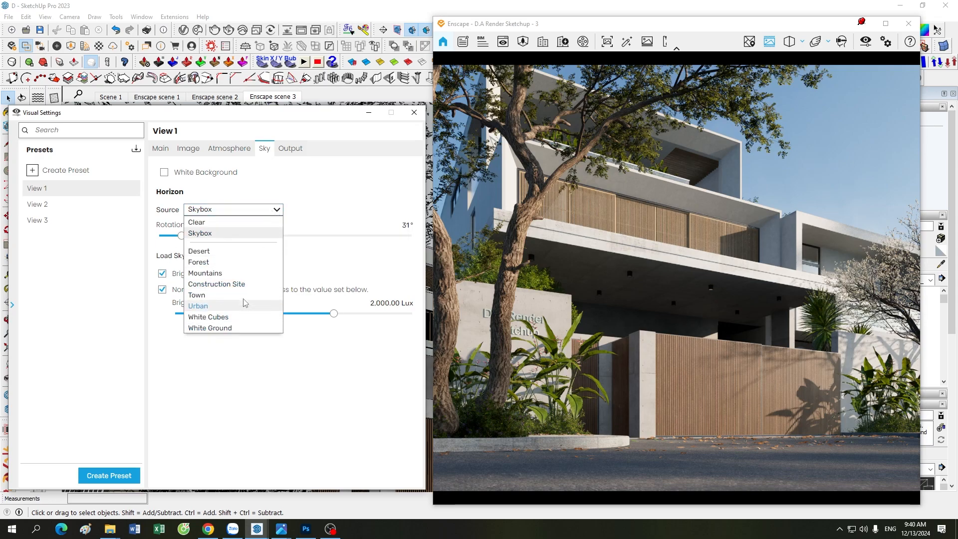
pyautogui.click(336, 178)
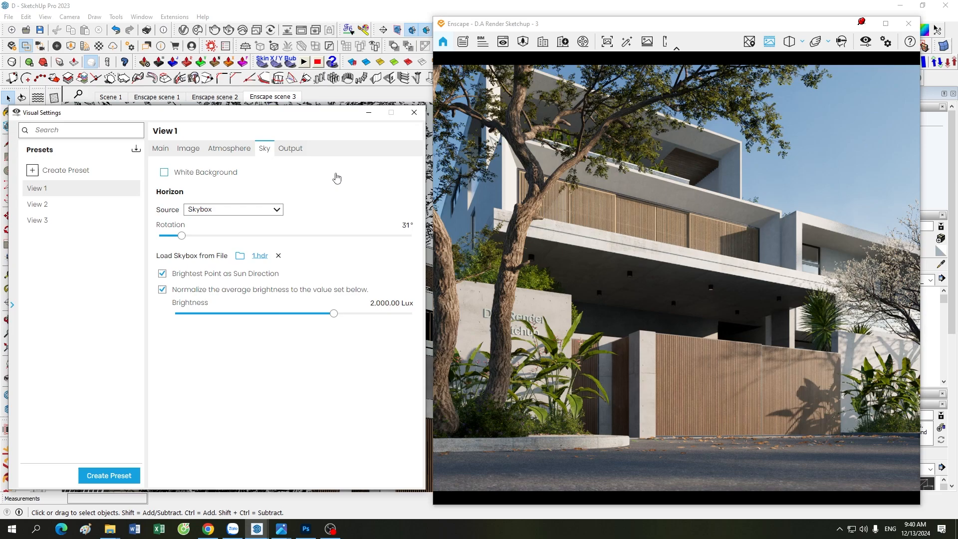
# Review View 1's output and image settings, return to the main settings, and shift the Visual Settings window slightly up
pyautogui.click(299, 150)
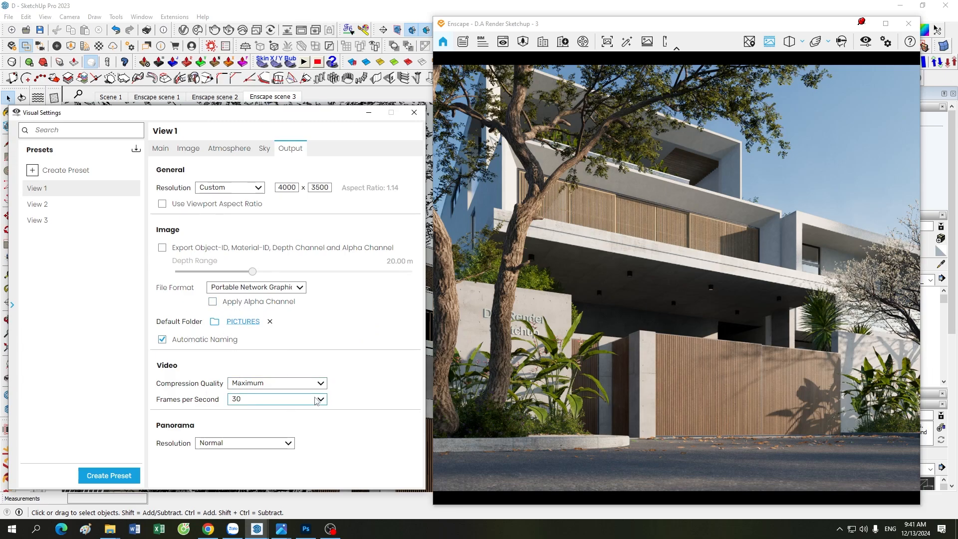
pyautogui.click(265, 150)
pyautogui.click(188, 148)
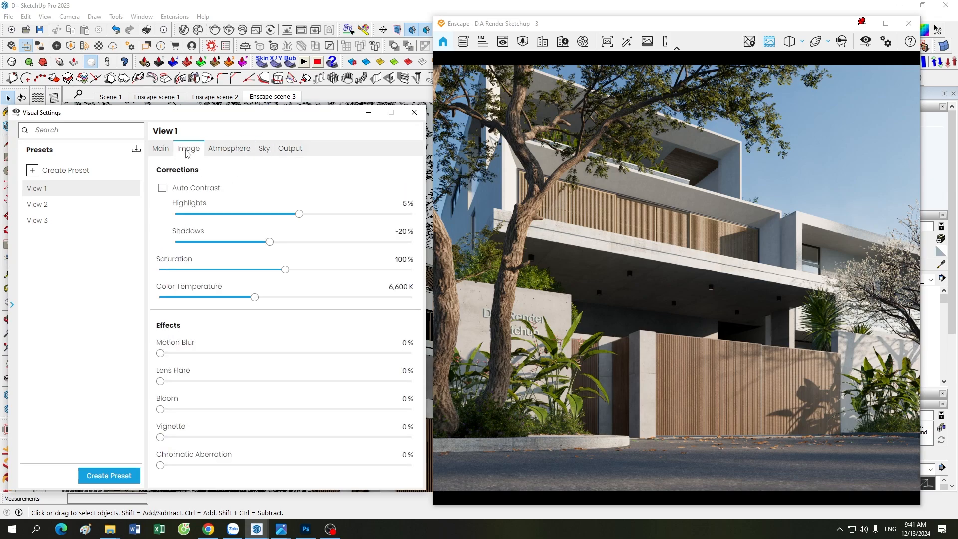
pyautogui.click(160, 148)
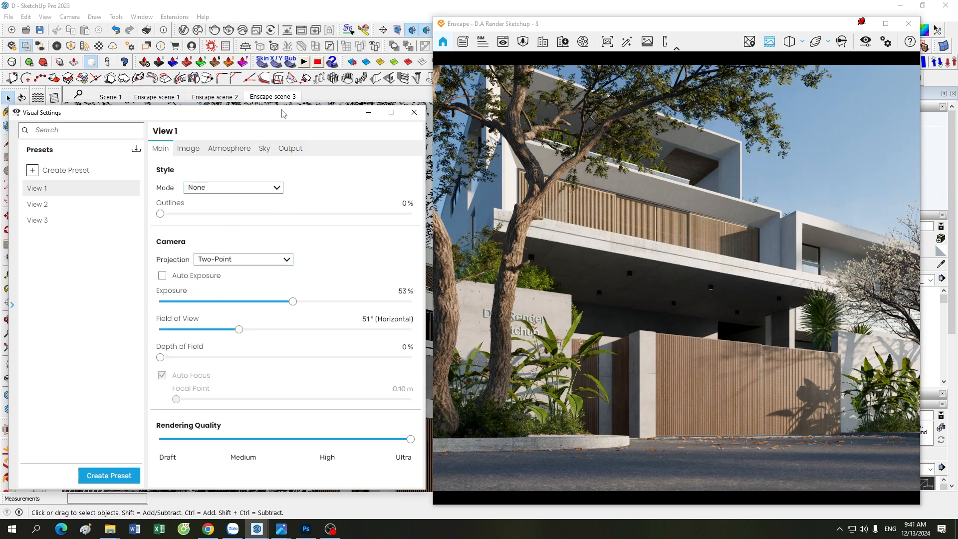
pyautogui.moveTo(273, 118)
pyautogui.mouseDown()
pyautogui.moveTo(279, 94)
pyautogui.moveTo(276, 105)
pyautogui.mouseUp()
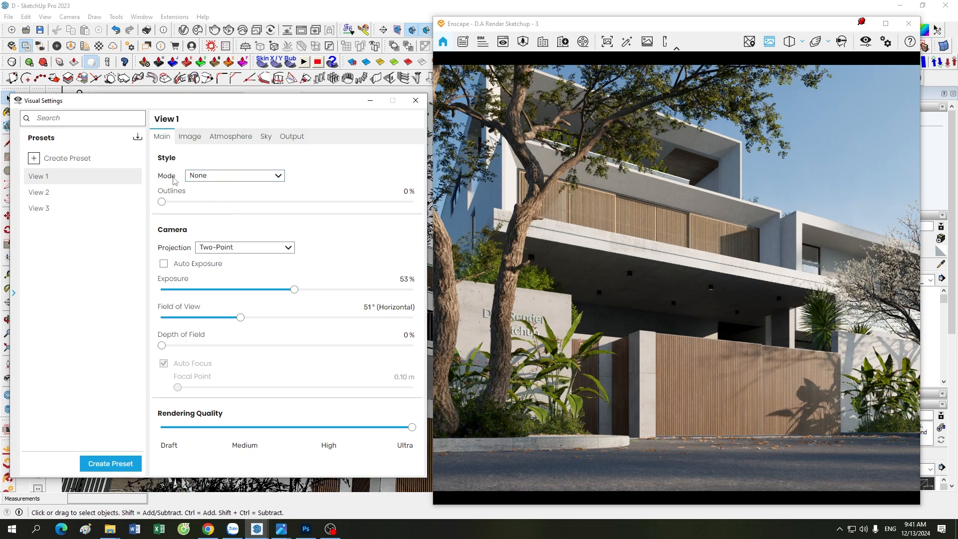
# Read the style mode explanations, try View 1's outlines at 36% and 1%, and return them to 0%
pyautogui.moveTo(174, 181)
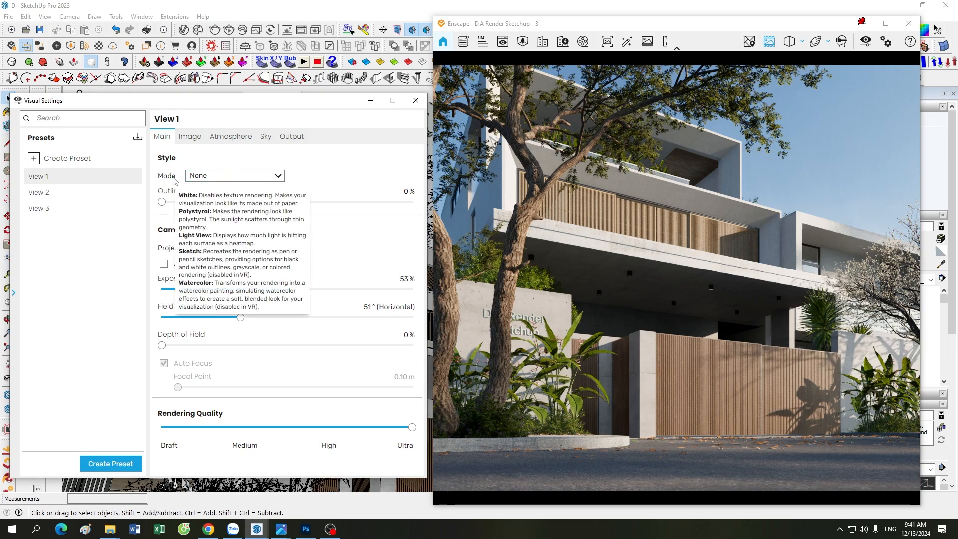
pyautogui.moveTo(182, 205)
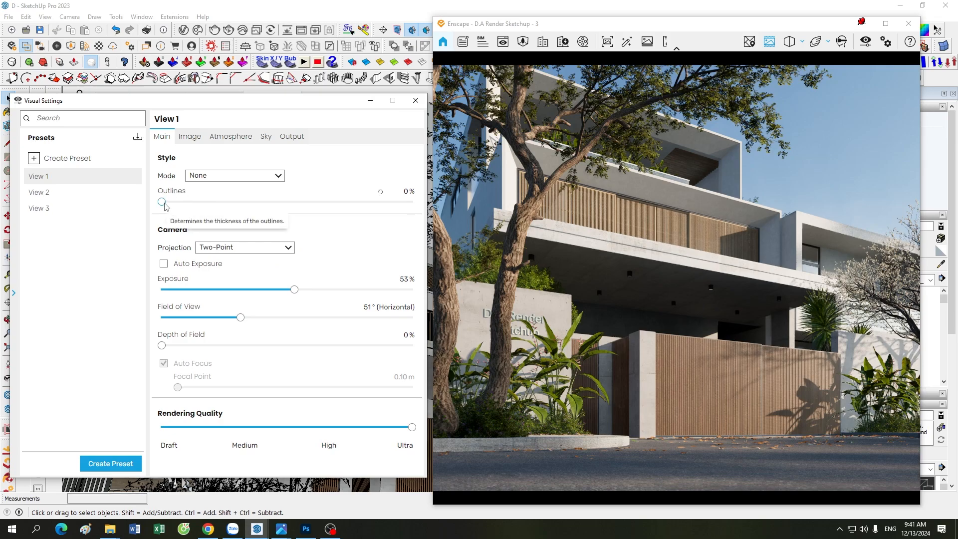
pyautogui.moveTo(163, 203); pyautogui.dragTo(253, 202)
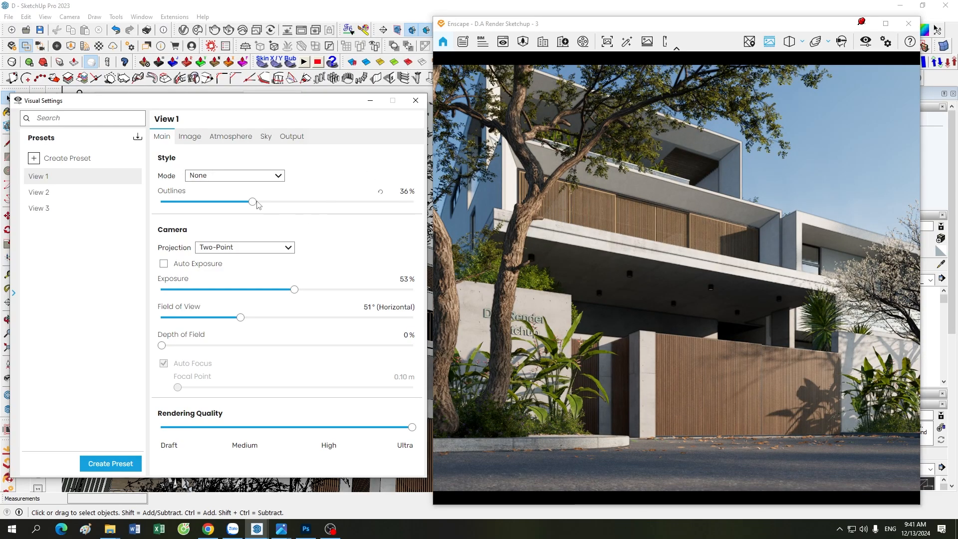
pyautogui.moveTo(253, 201); pyautogui.dragTo(152, 204)
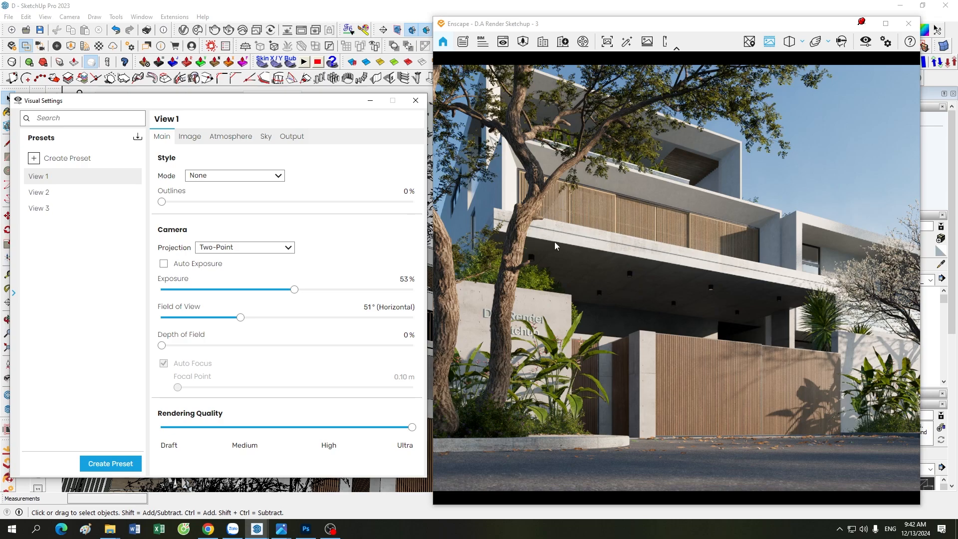
pyautogui.doubleClick(402, 192)
pyautogui.write('1')
pyautogui.click(159, 202)
# Look through the available style modes and set View 1's mode to White, keeping outlines at 0%
pyautogui.click(278, 176)
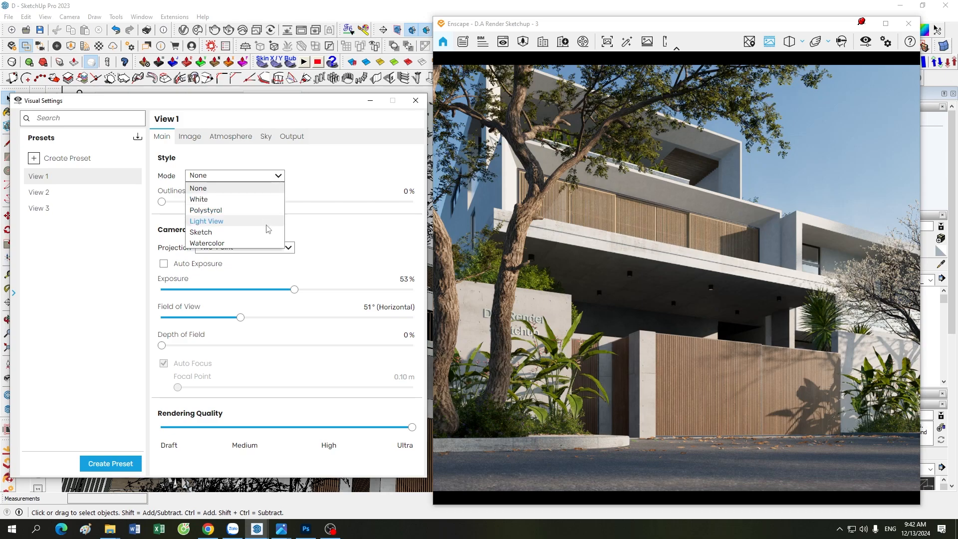
pyautogui.click(336, 164)
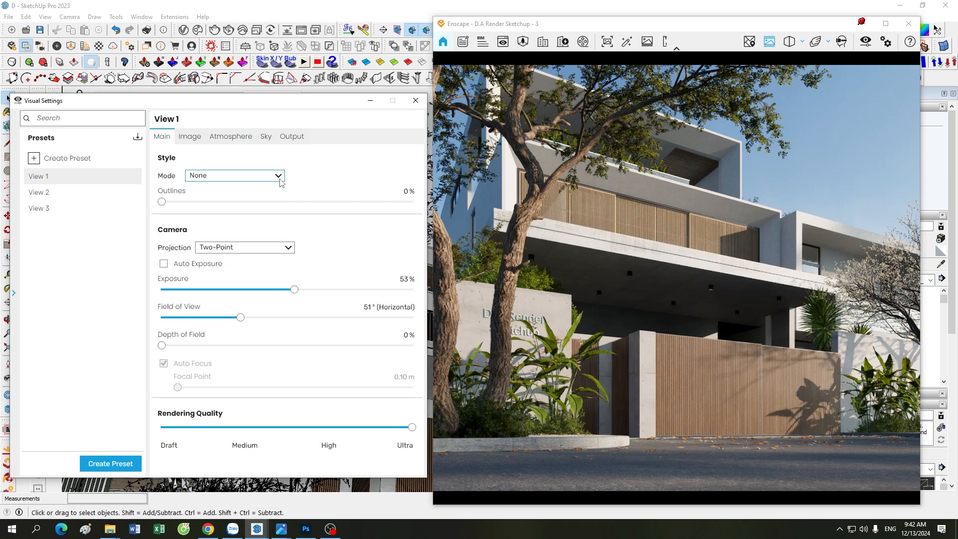
pyautogui.click(279, 176)
pyautogui.click(244, 189)
pyautogui.click(279, 181)
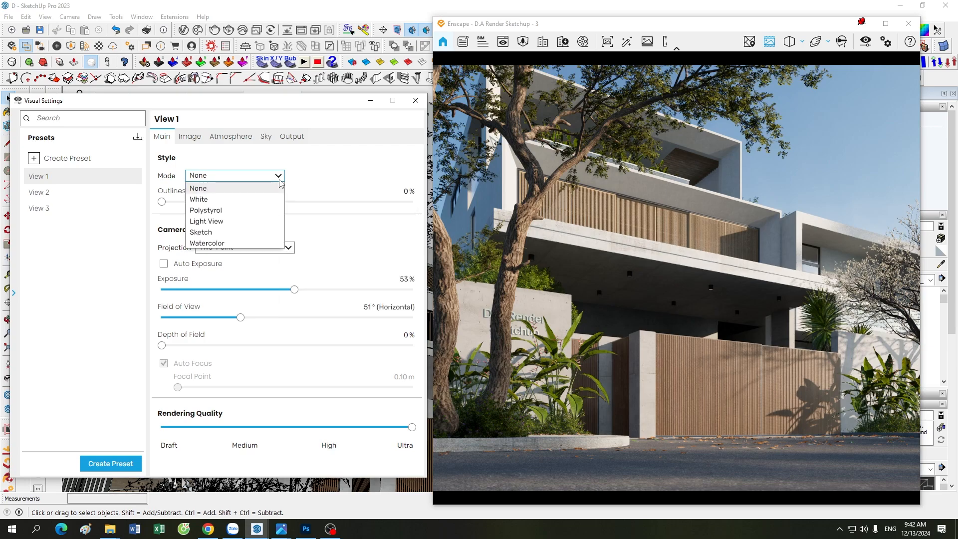
pyautogui.click(269, 197)
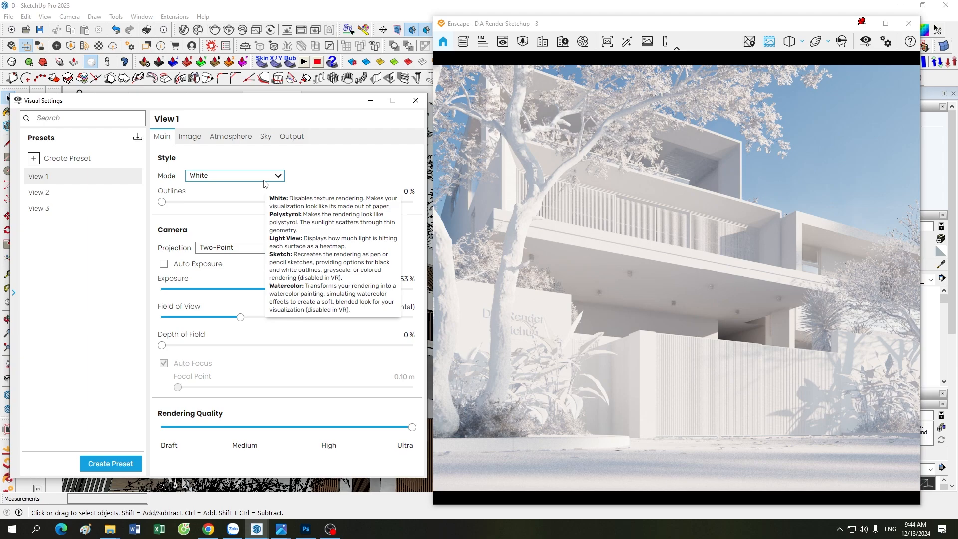
pyautogui.moveTo(165, 202)
pyautogui.mouseDown()
pyautogui.moveTo(260, 203)
pyautogui.moveTo(161, 202)
pyautogui.mouseUp()
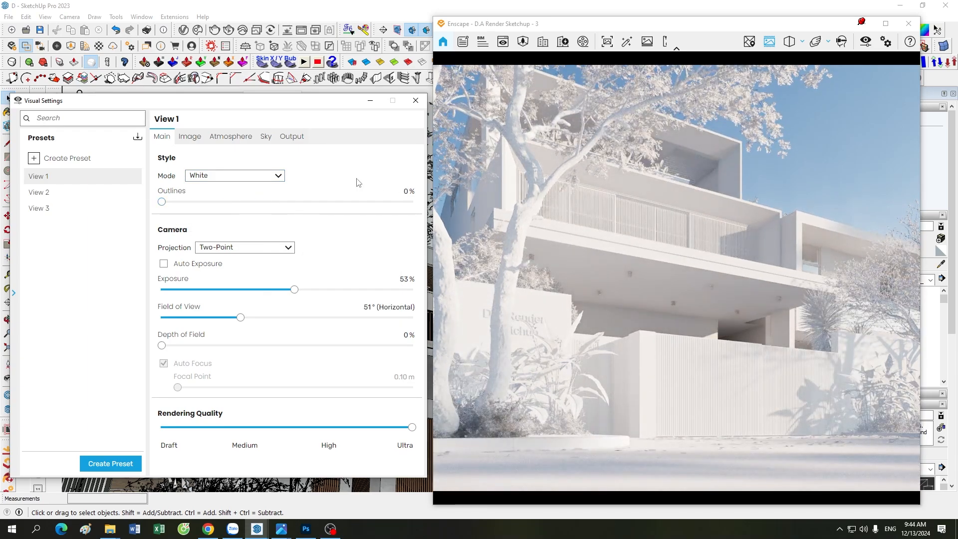
# Inspect the house in White style, restore the Enscape scene 3 view, and reopen Visual Settings beside the render
pyautogui.moveTo(712, 303); pyautogui.dragTo(536, 248)
pyautogui.scroll(-3, 675, 266)
pyautogui.click(421, 248)
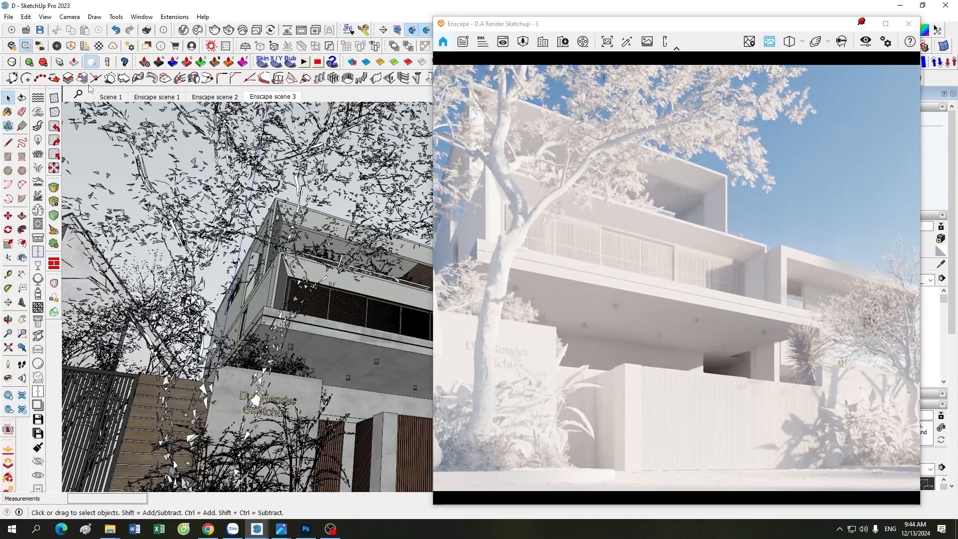
pyautogui.click(866, 43)
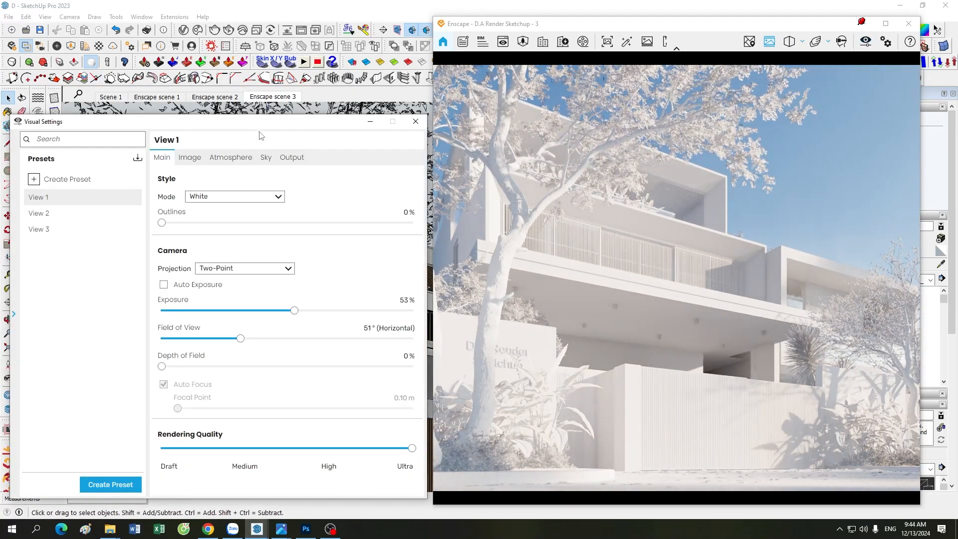
pyautogui.moveTo(265, 132)
pyautogui.mouseDown()
pyautogui.moveTo(260, 107)
pyautogui.moveTo(256, 116)
pyautogui.mouseUp()
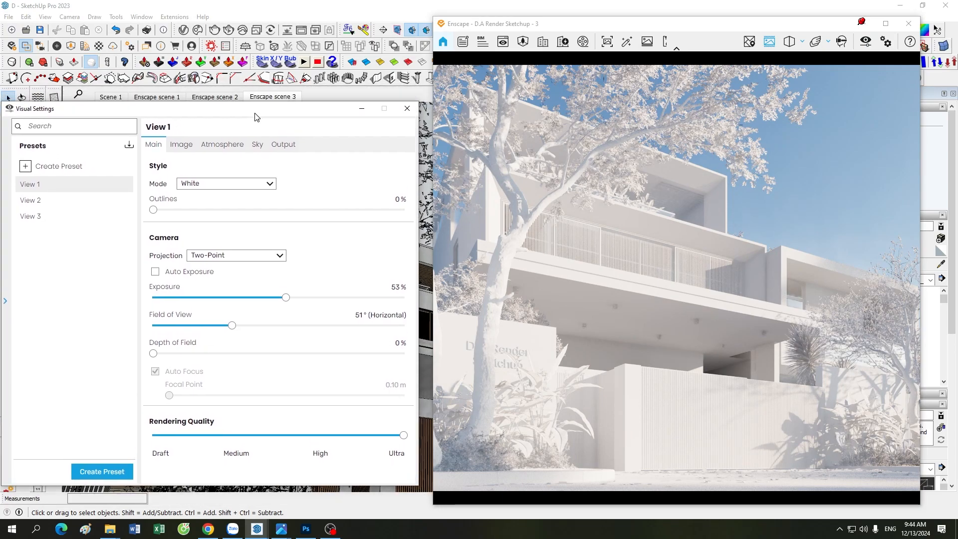
# Set View 1's style mode to Polystyrol
pyautogui.moveTo(256, 191)
pyautogui.click(241, 186)
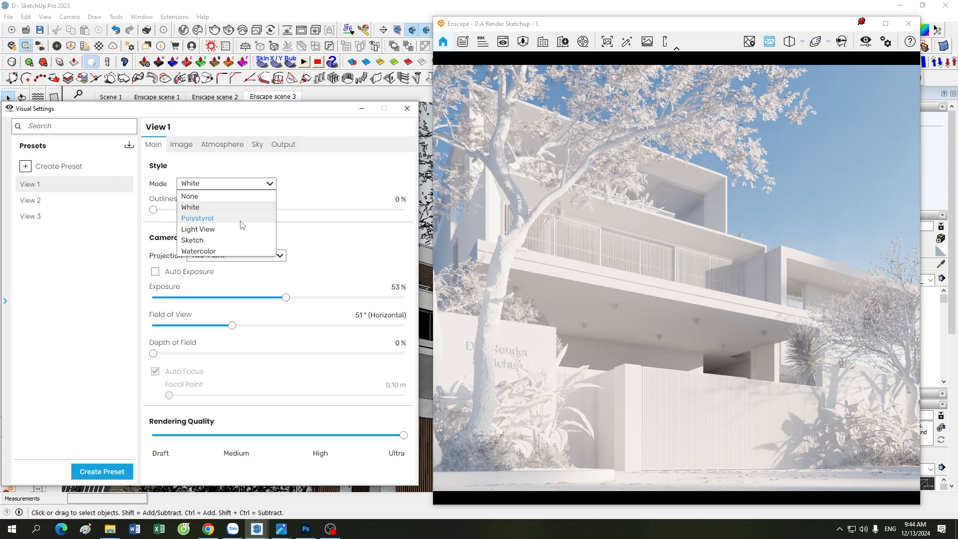
pyautogui.click(241, 220)
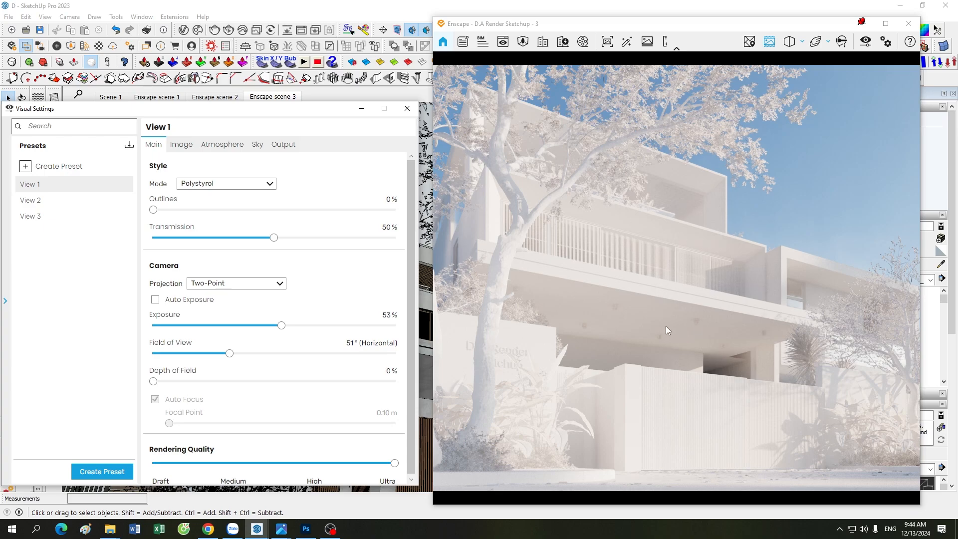
# Examine the Polystyrol style up close on the entrance gate, the plants and the tree foliage
pyautogui.moveTo(728, 320); pyautogui.dragTo(728, 322)
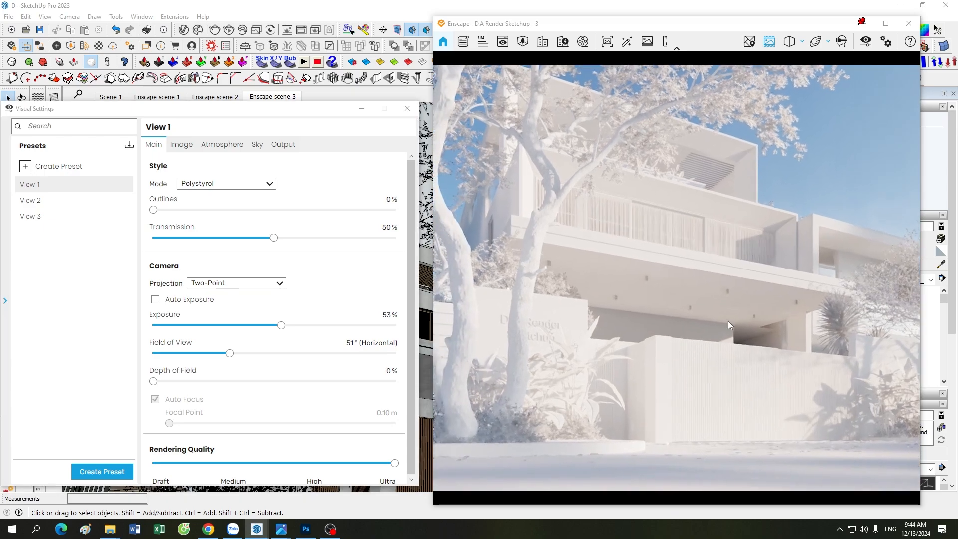
pyautogui.scroll(5, 714, 307)
pyautogui.scroll(-5, 713, 307)
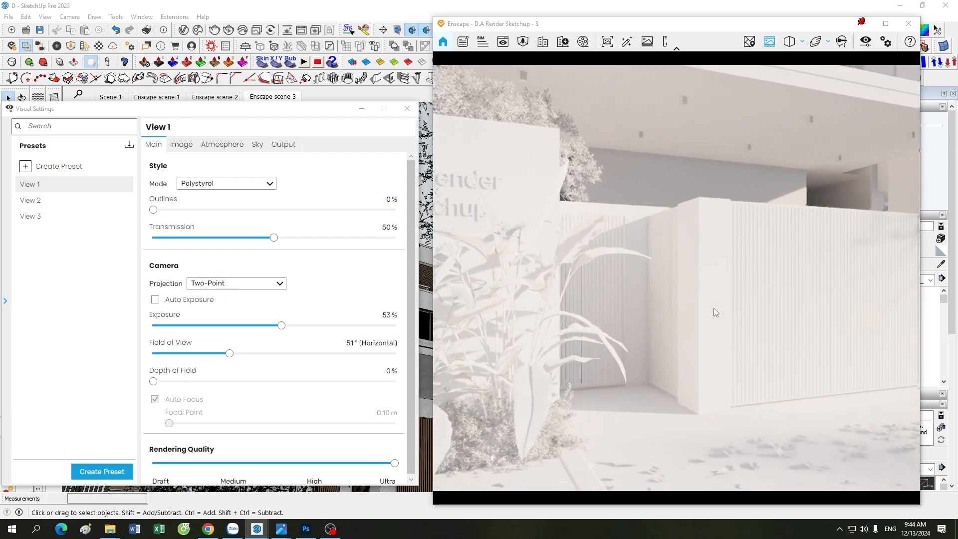
pyautogui.moveTo(713, 307); pyautogui.dragTo(699, 318)
pyautogui.scroll(-3, 713, 306)
pyautogui.scroll(5, 713, 306)
pyautogui.scroll(-5, 699, 318)
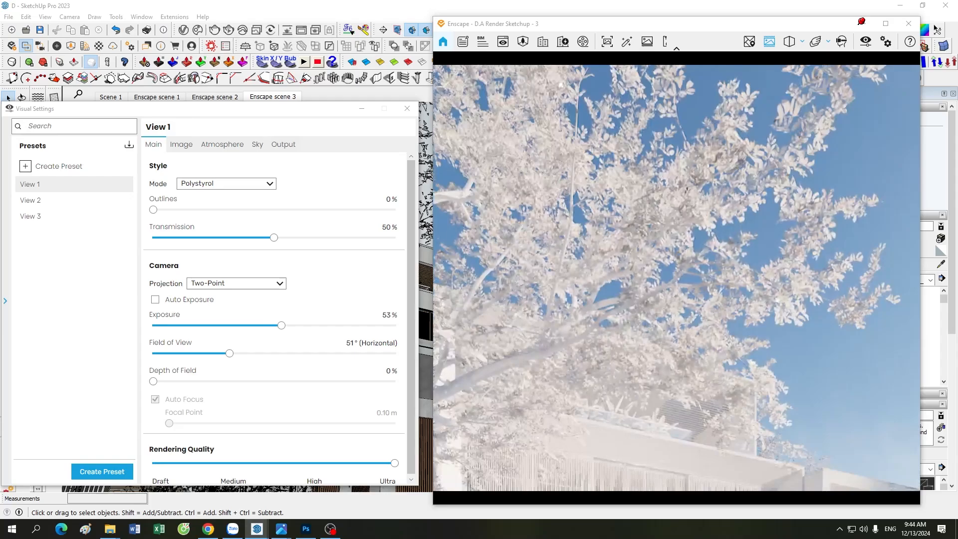
pyautogui.scroll(3, 700, 320)
pyautogui.scroll(3, 701, 319)
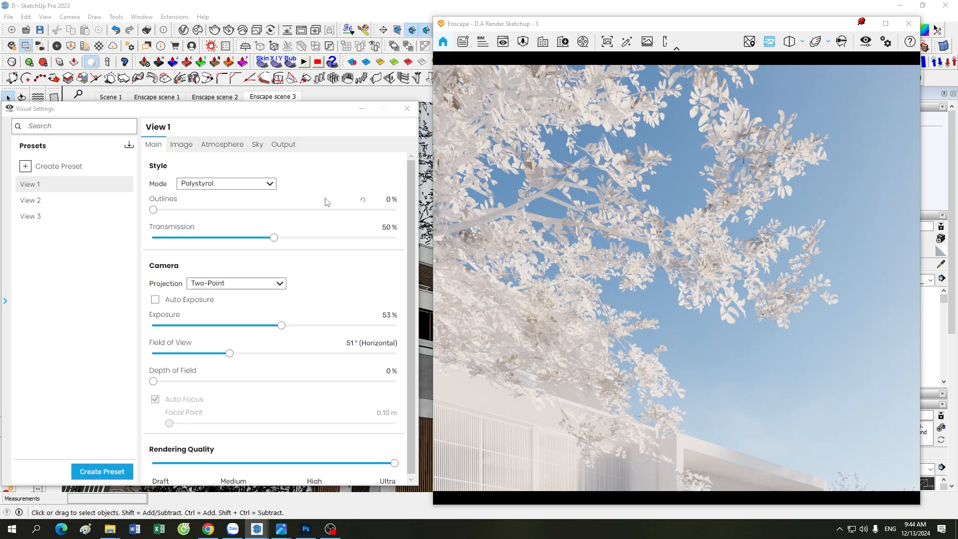
pyautogui.scroll(-4, 740, 249)
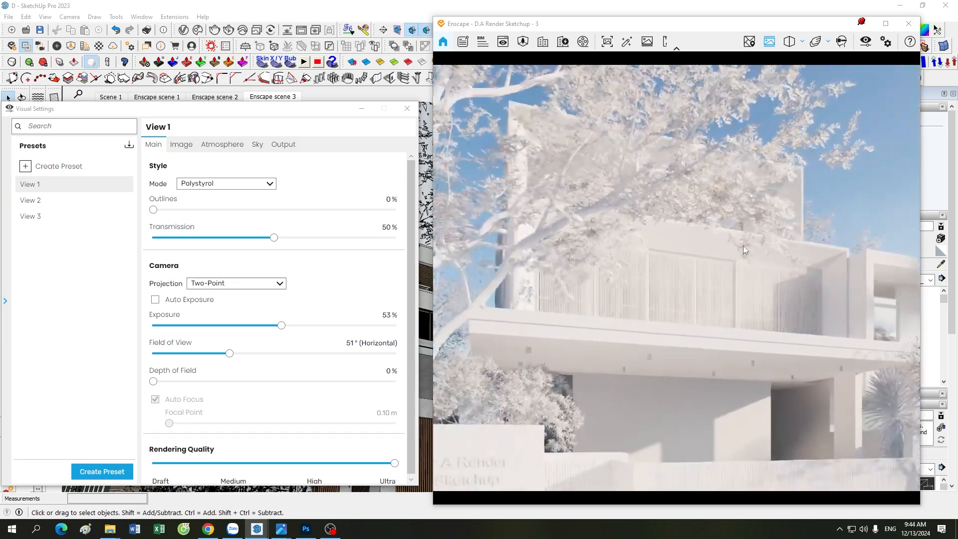
# Examine how Polystyrol renders the upper-floor slatted balcony screens, the facade shadows and the tree canopy against the sky
pyautogui.moveTo(744, 245); pyautogui.dragTo(728, 272)
pyautogui.scroll(-3, 743, 244)
pyautogui.scroll(4, 729, 270)
pyautogui.scroll(-4, 729, 270)
pyautogui.scroll(-3, 729, 271)
pyautogui.moveTo(730, 270); pyautogui.dragTo(510, 232, button='right')
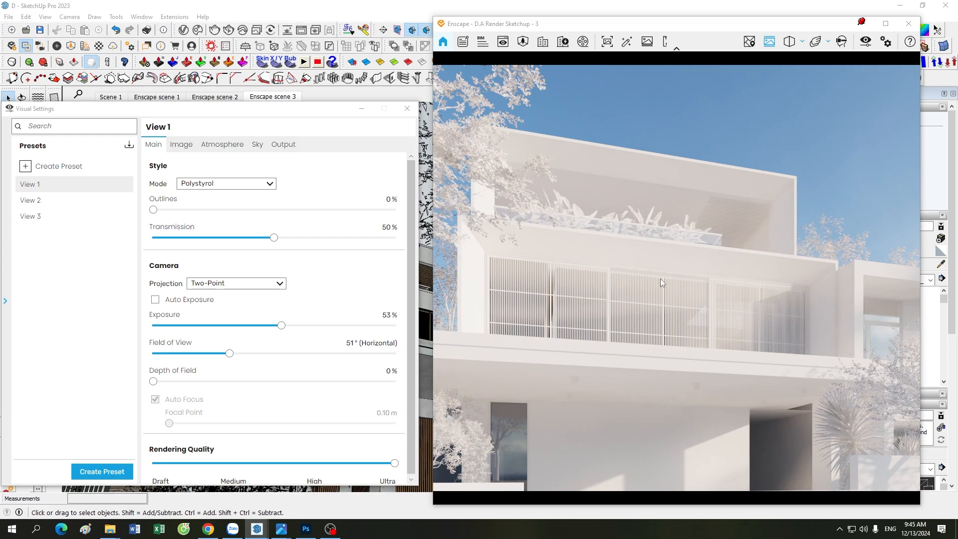
pyautogui.moveTo(660, 278); pyautogui.dragTo(648, 282)
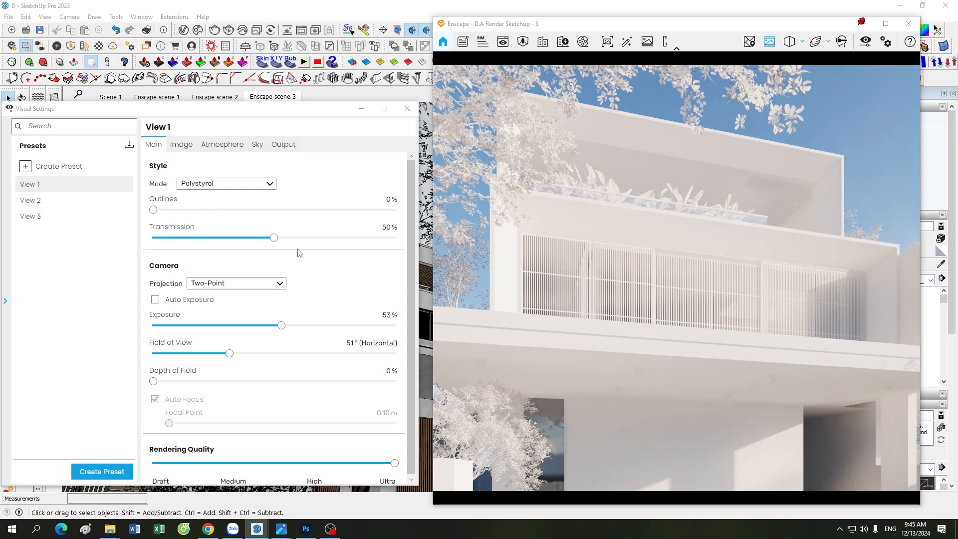
pyautogui.scroll(-5, 562, 256)
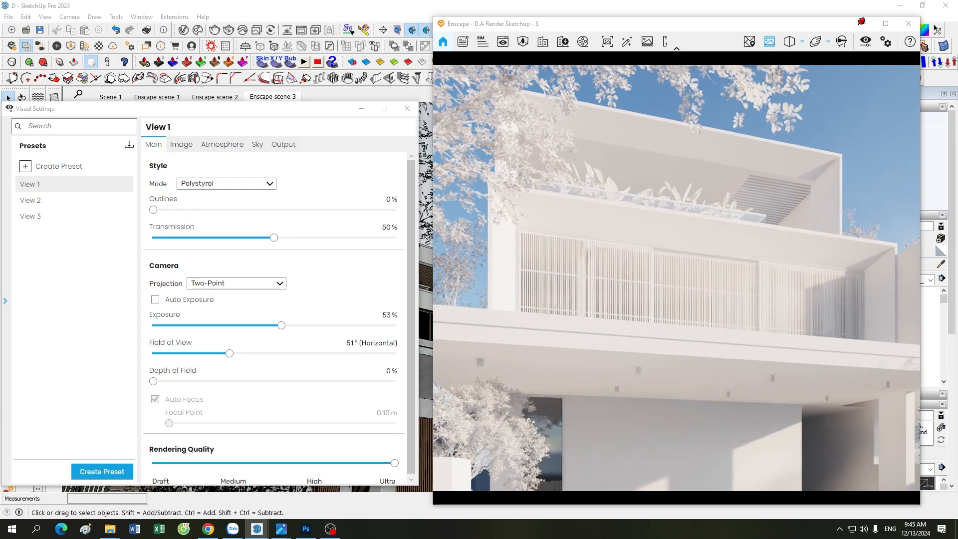
pyautogui.moveTo(562, 257); pyautogui.dragTo(684, 265)
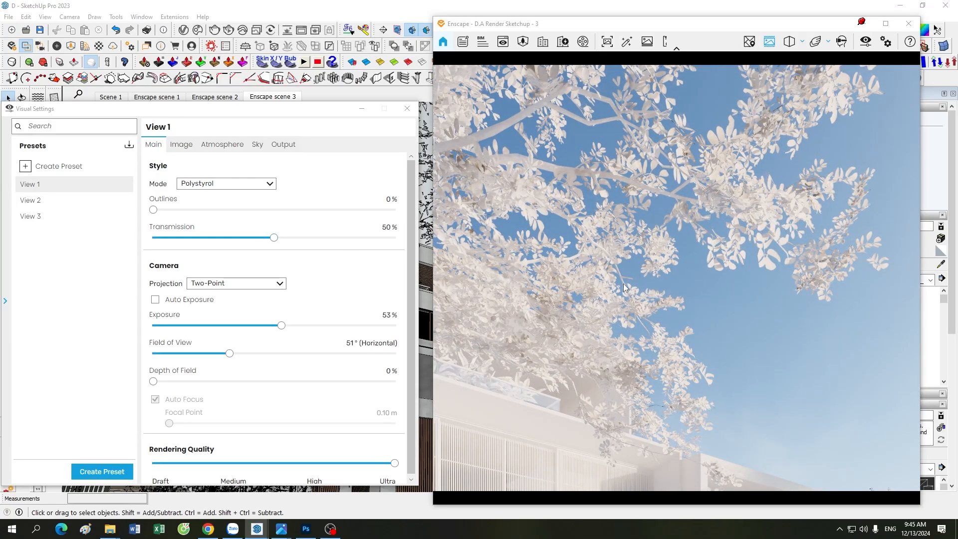
pyautogui.moveTo(623, 284); pyautogui.dragTo(606, 307)
# Return the render to the Enscape scene 3 view and reopen the Visual Settings for View 1
pyautogui.click(255, 184)
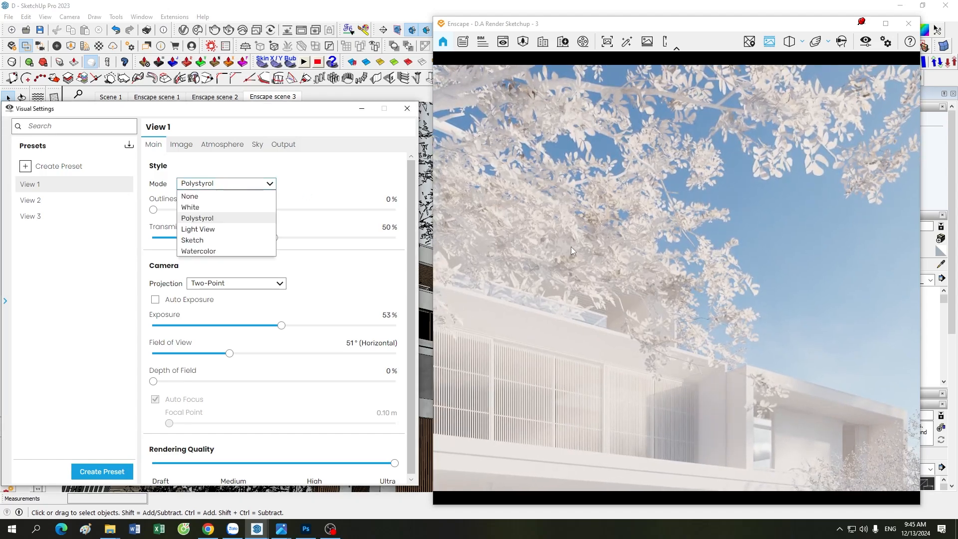
pyautogui.moveTo(573, 251); pyautogui.dragTo(564, 267)
pyautogui.click(274, 97)
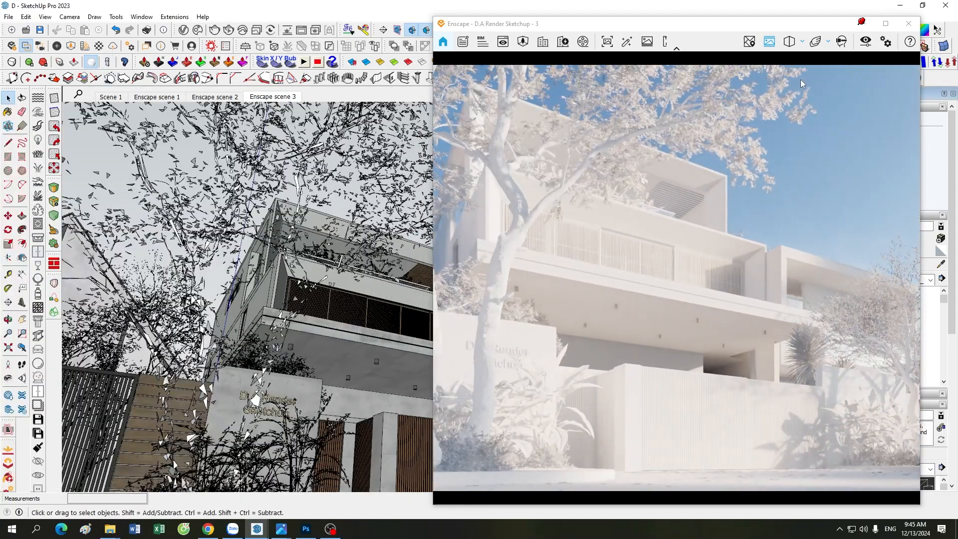
pyautogui.click(865, 42)
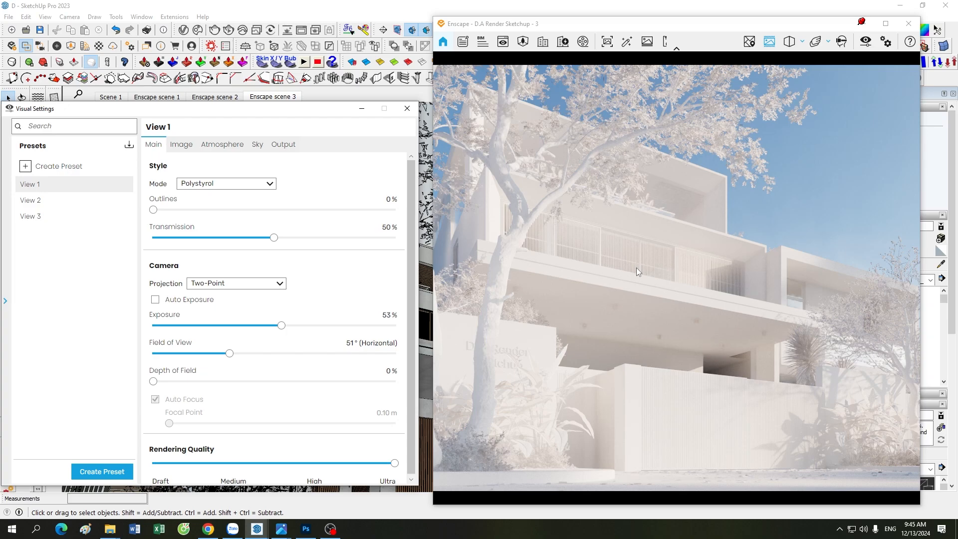
# Alternate View 1's style mode between White and Polystyrol, ending on Polystyrol, to compare the two renderings of the house
pyautogui.click(225, 185)
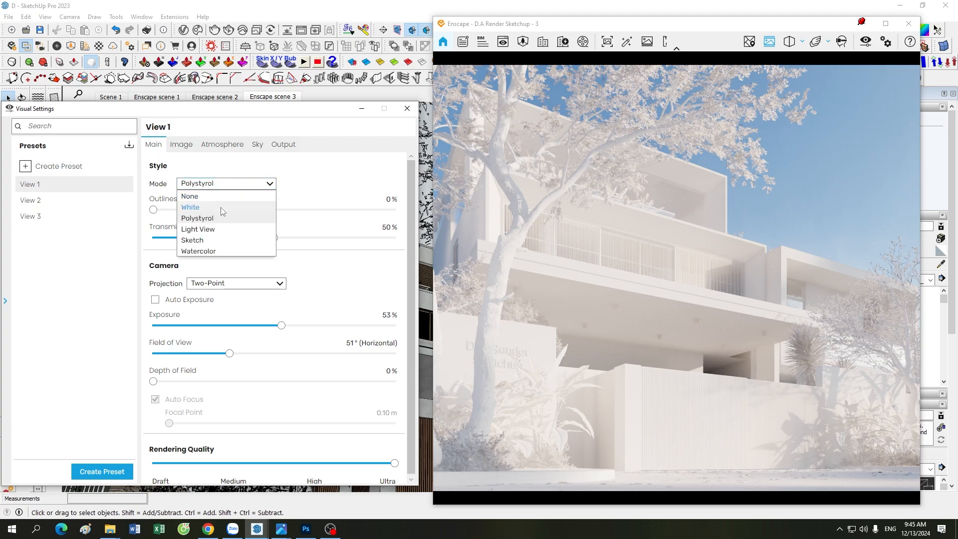
pyautogui.click(209, 205)
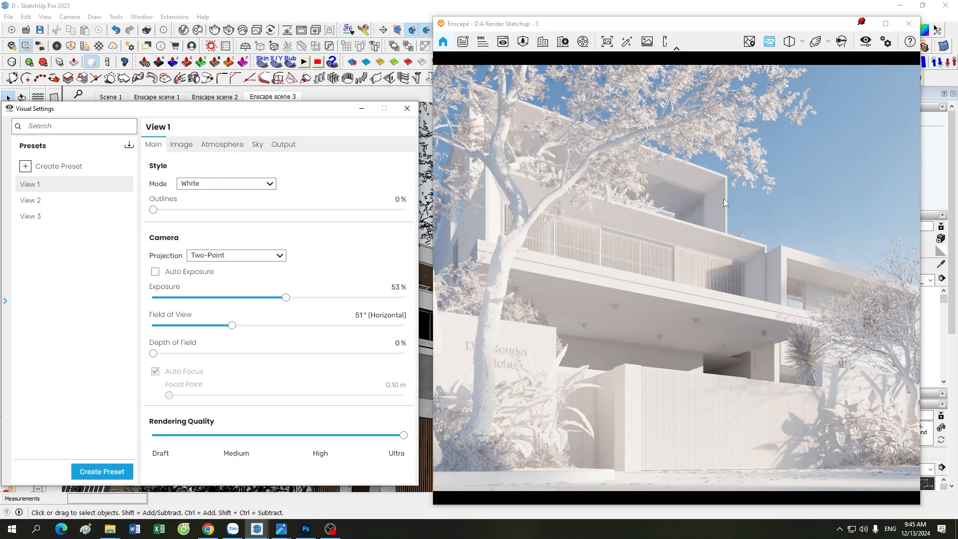
pyautogui.click(249, 188)
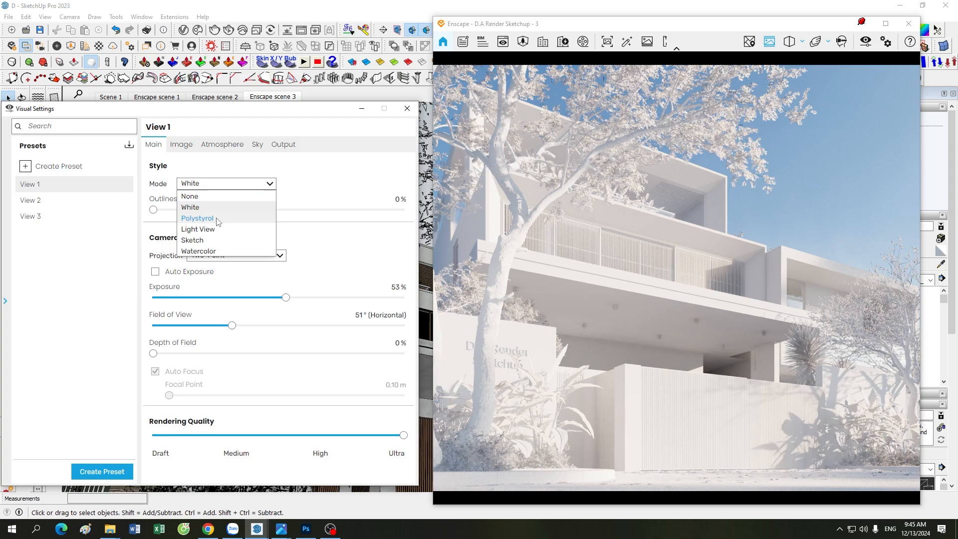
pyautogui.click(210, 216)
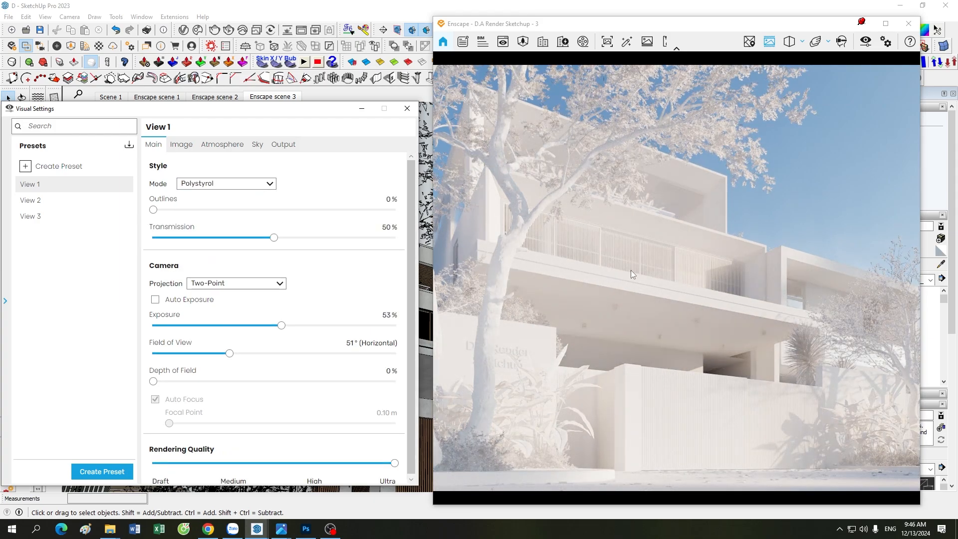
pyautogui.click(247, 184)
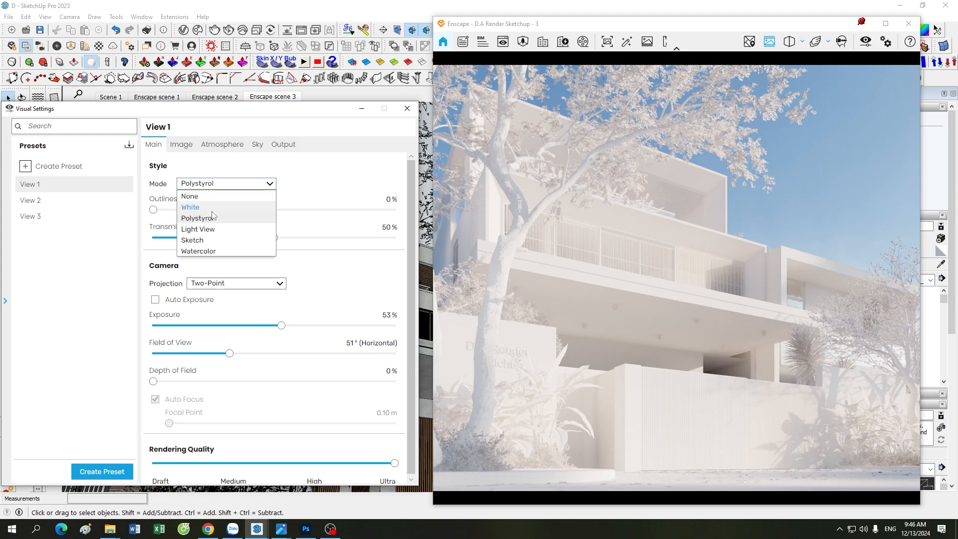
pyautogui.click(199, 248)
pyautogui.click(247, 188)
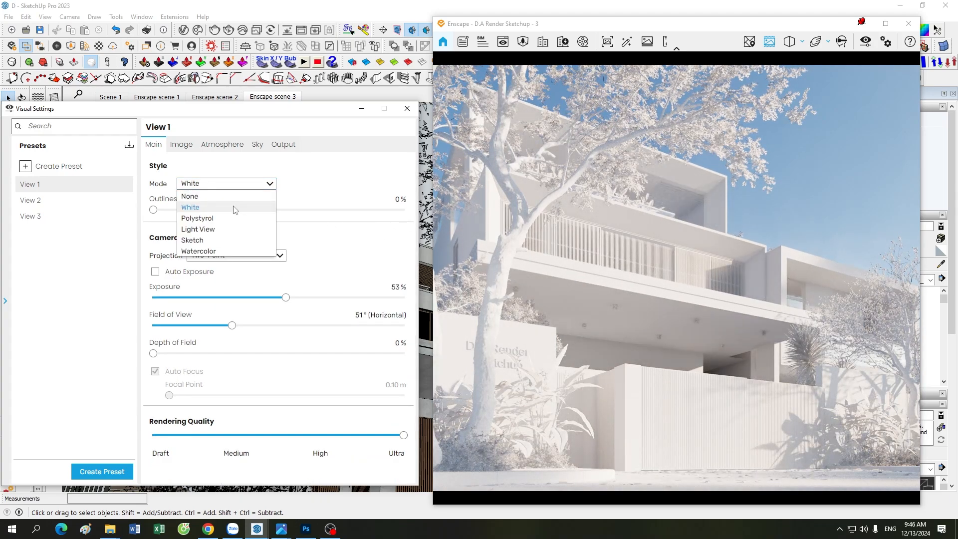
pyautogui.click(232, 218)
# Return the render to the Enscape scene 3 view and set View 1's style mode to Light View
pyautogui.moveTo(631, 272); pyautogui.dragTo(618, 268)
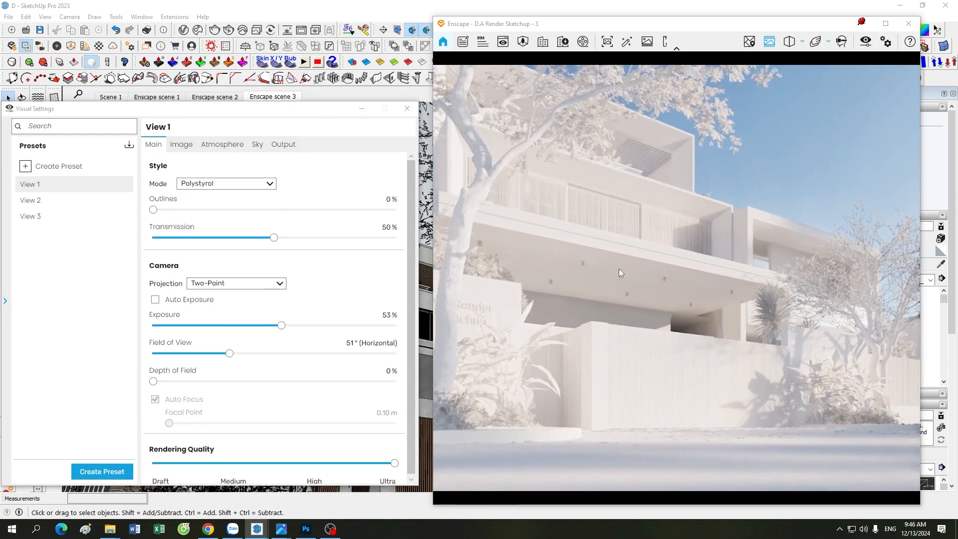
pyautogui.click(273, 96)
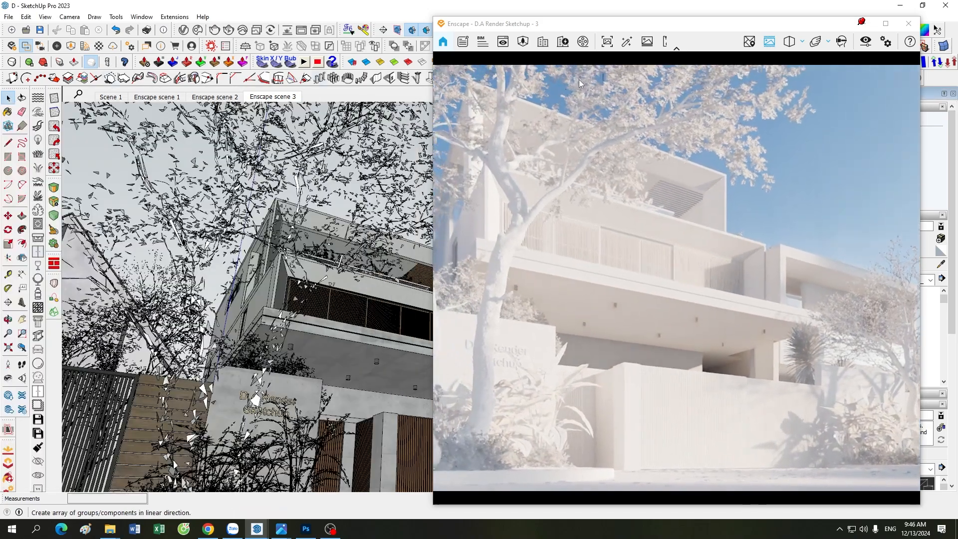
pyautogui.click(562, 104)
pyautogui.click(244, 184)
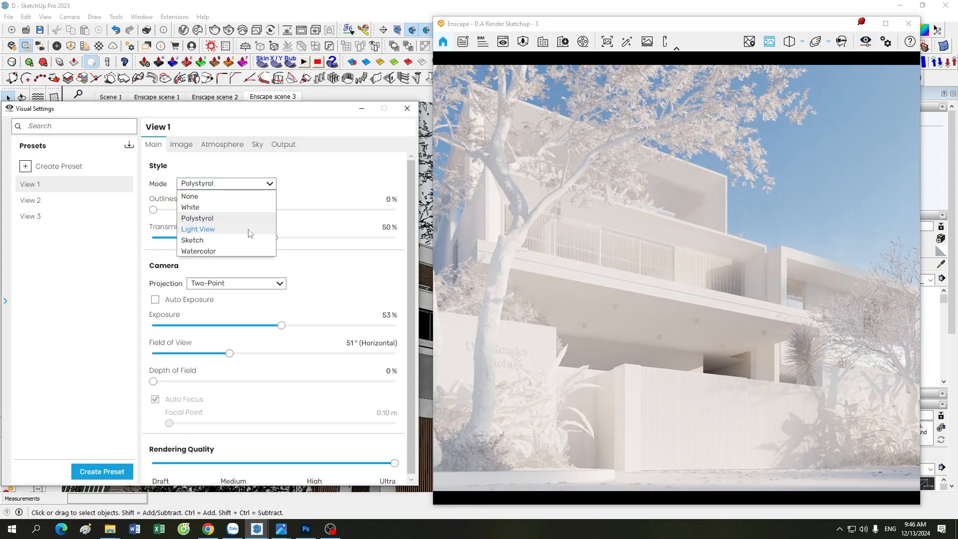
pyautogui.click(248, 230)
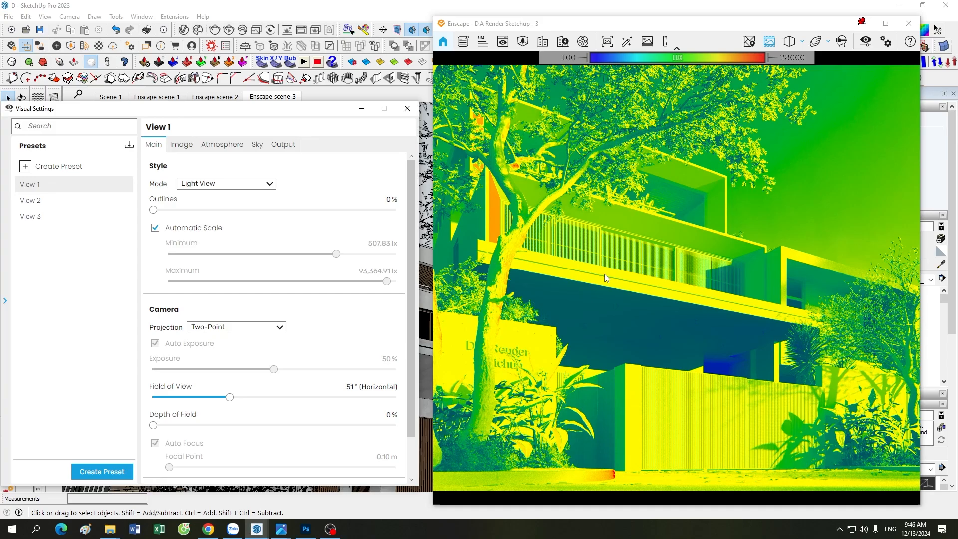
# Examine the Light View illuminance colours on the front facade, the neighbouring sloped roof and the shaded area under the canopy
pyautogui.moveTo(716, 315); pyautogui.dragTo(673, 313, button='right')
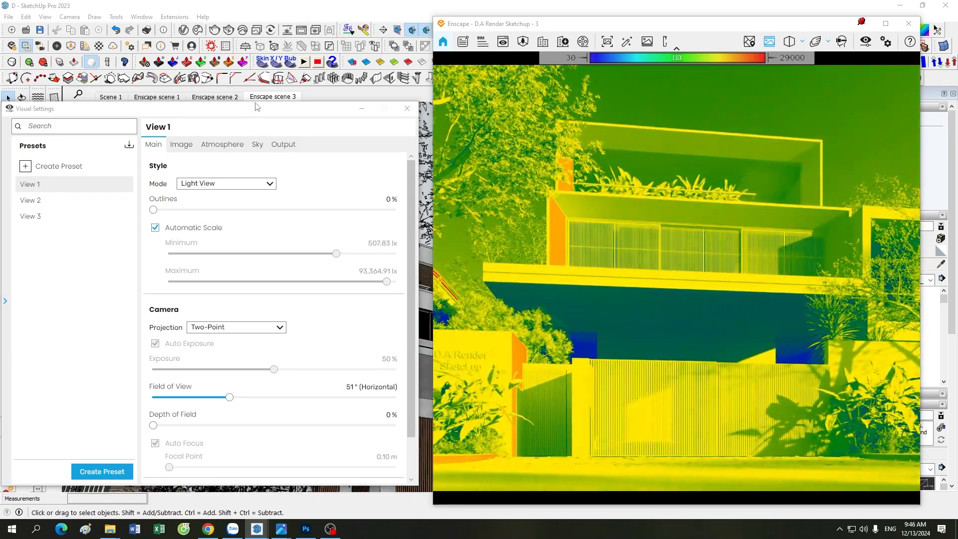
pyautogui.moveTo(226, 114); pyautogui.dragTo(232, 121)
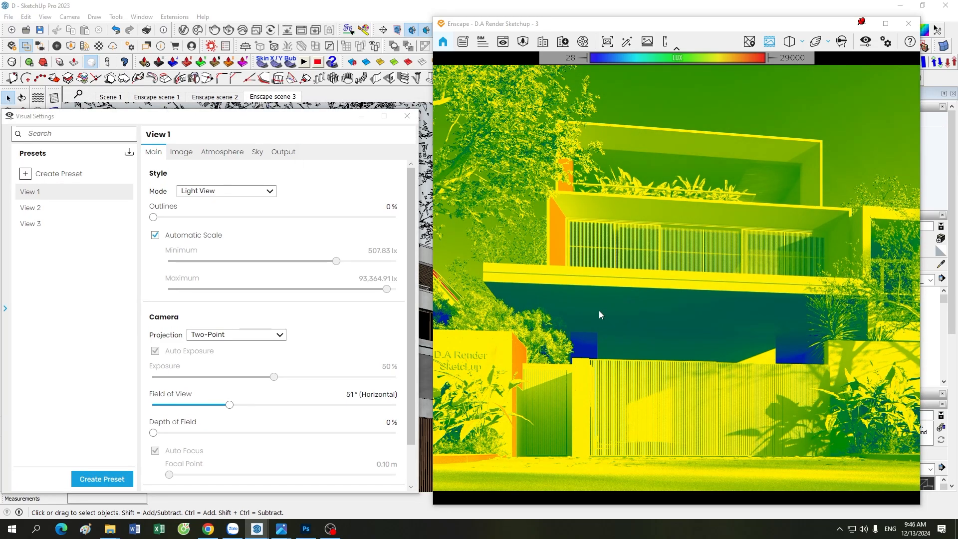
pyautogui.moveTo(598, 310); pyautogui.dragTo(523, 306, button='right')
pyautogui.moveTo(645, 303); pyautogui.dragTo(620, 294, button='right')
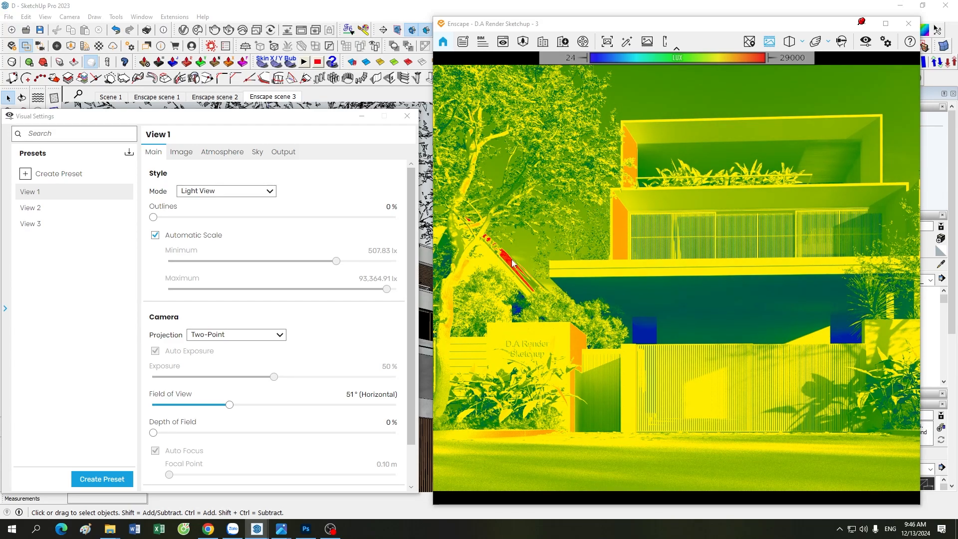
pyautogui.moveTo(745, 283); pyautogui.dragTo(745, 283)
pyautogui.moveTo(746, 282); pyautogui.dragTo(689, 267, button='right')
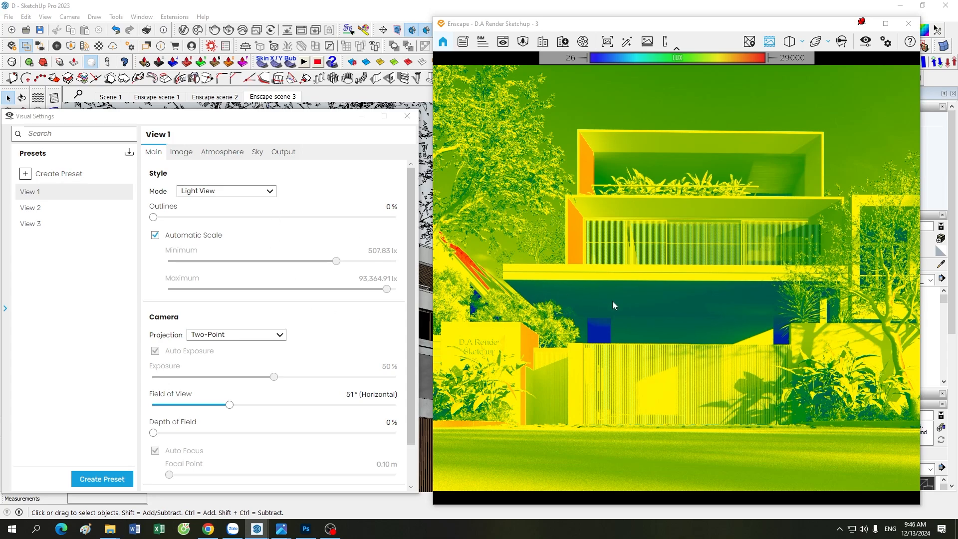
pyautogui.moveTo(629, 307); pyautogui.dragTo(708, 251)
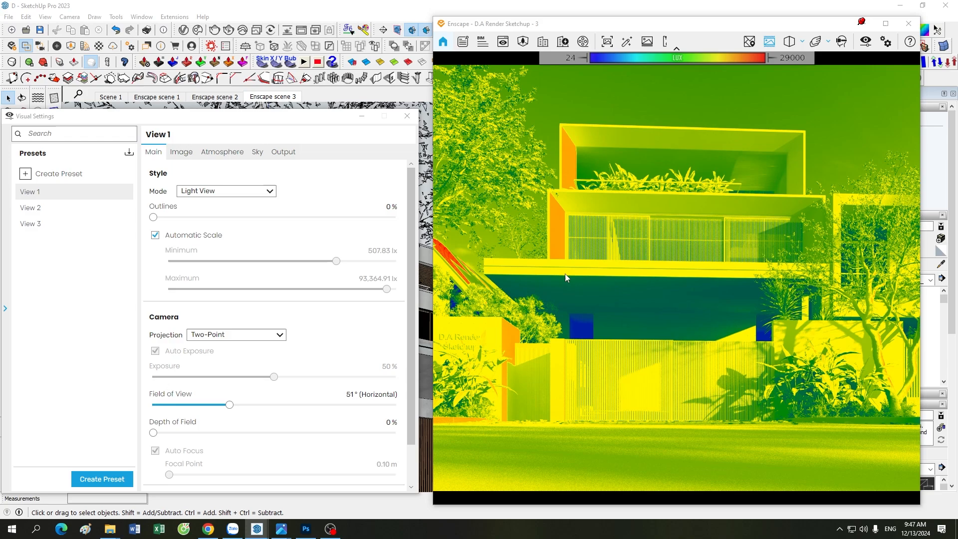
# Check View 1's atmosphere illumination settings and examine the Light View colours and lux scale while shifting the camera sideways along the facade
pyautogui.click(222, 151)
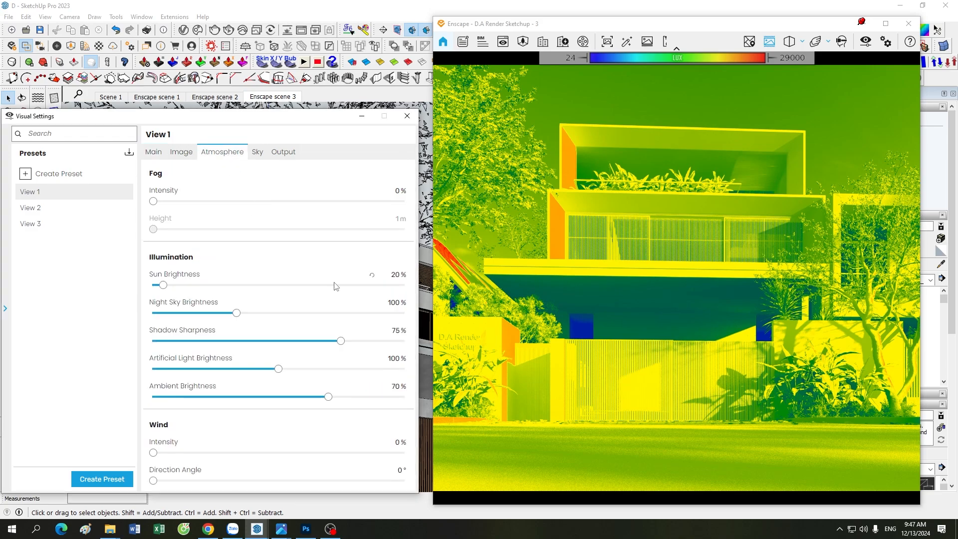
pyautogui.click(154, 153)
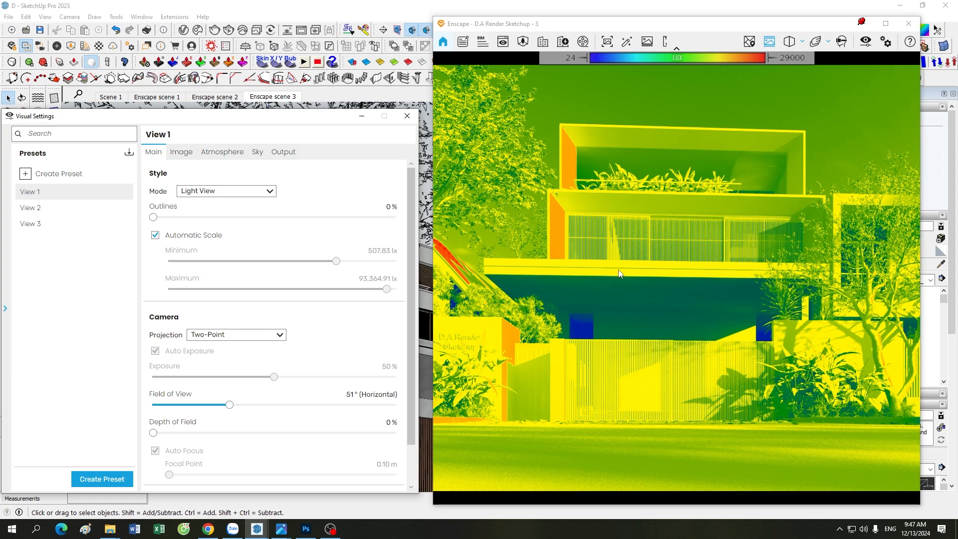
pyautogui.moveTo(677, 321)
pyautogui.mouseDown()
pyautogui.moveTo(698, 339)
pyautogui.moveTo(689, 309)
pyautogui.mouseUp()
pyautogui.moveTo(675, 326)
pyautogui.mouseDown(button='right')
pyautogui.moveTo(655, 324)
pyautogui.moveTo(674, 326)
pyautogui.mouseUp(button='right')
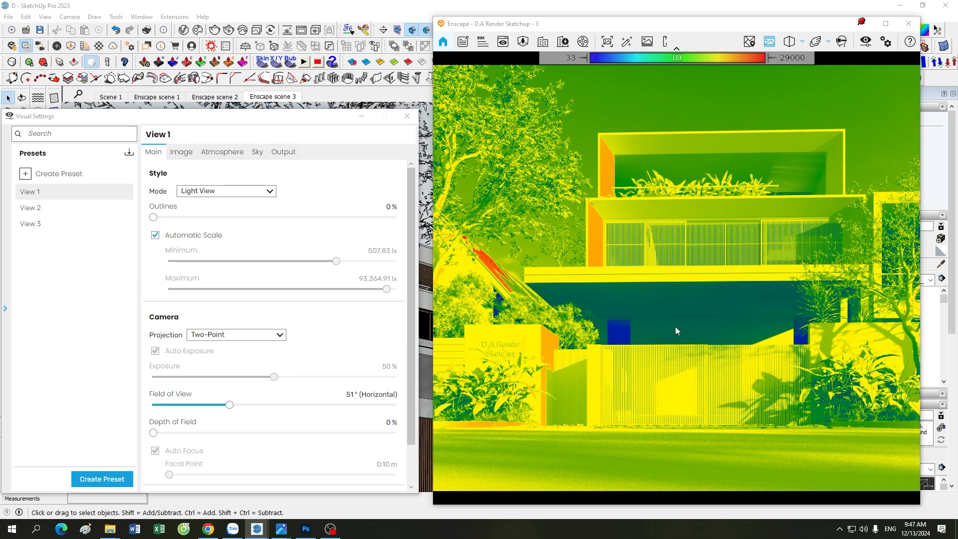
pyautogui.press('a')
pyautogui.press('d')
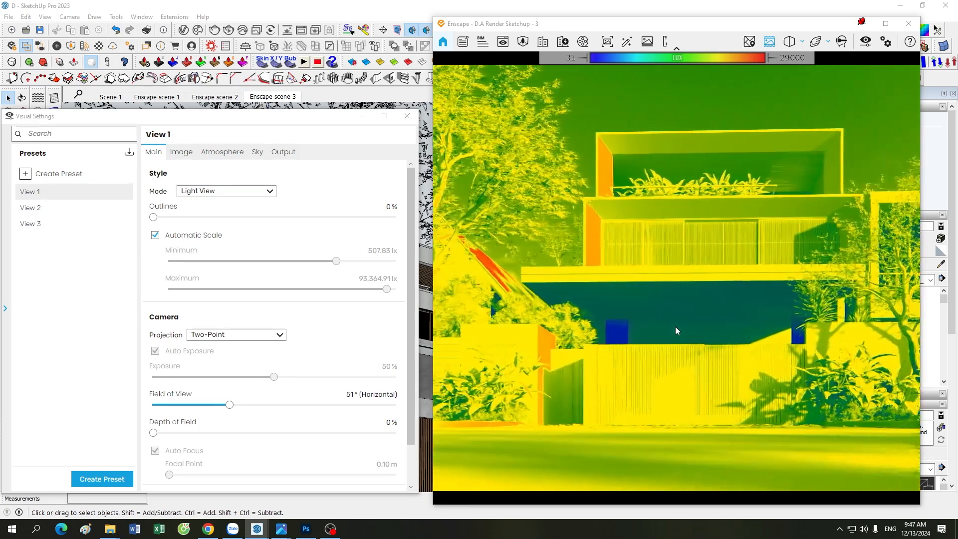
pyautogui.press('a')
pyautogui.press('d')
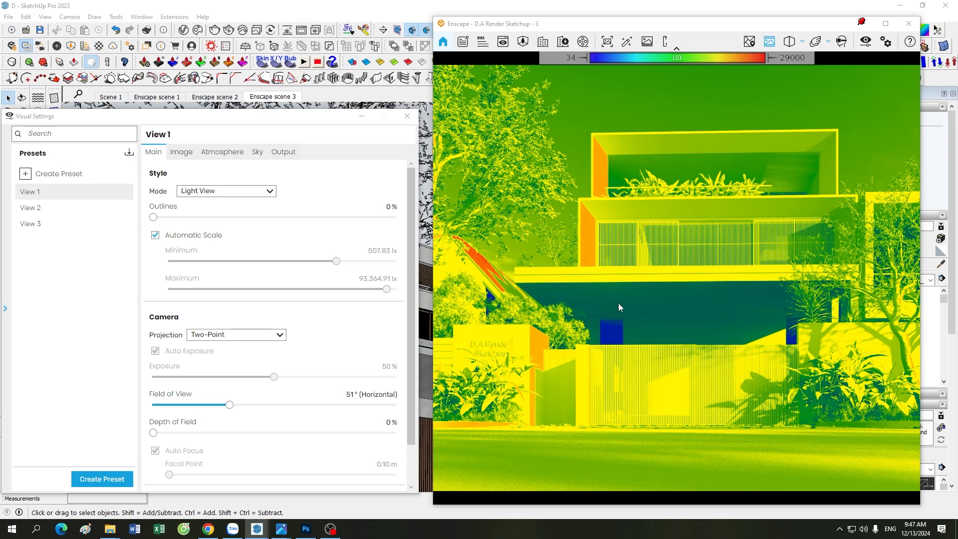
pyautogui.press('a')
pyautogui.press('d')
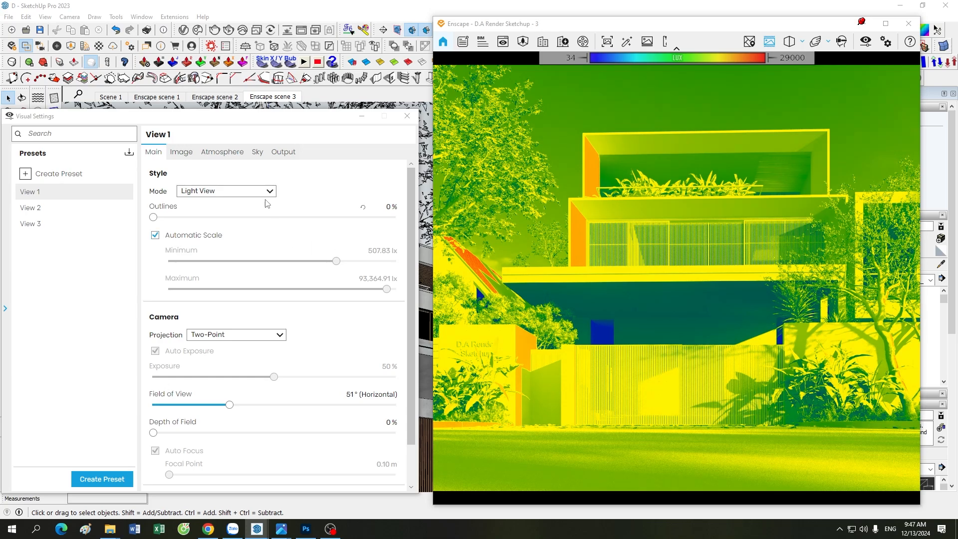
# Raise View 1's sun brightness to 154% to test its effect on Light View, and restore it to 20%
pyautogui.click(182, 152)
pyautogui.click(222, 152)
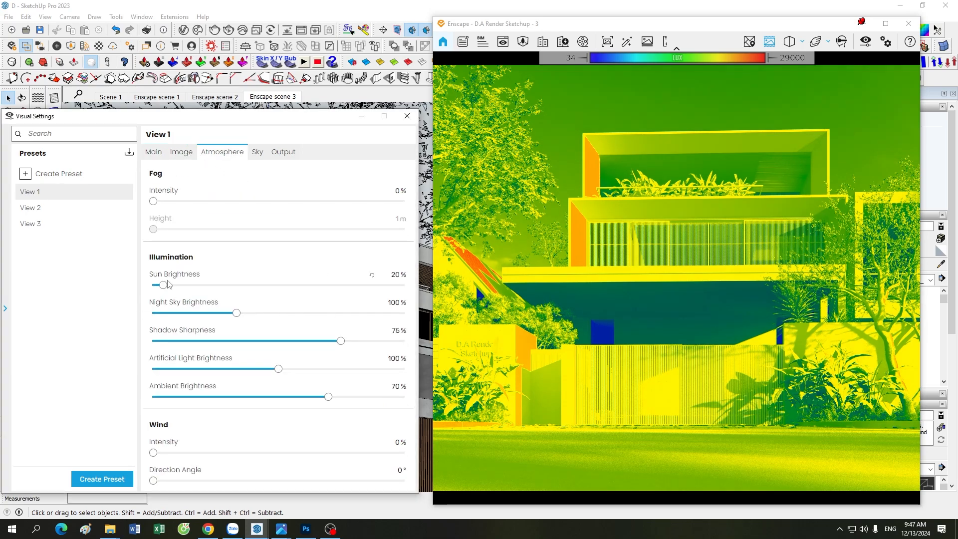
pyautogui.moveTo(165, 284); pyautogui.dragTo(231, 294)
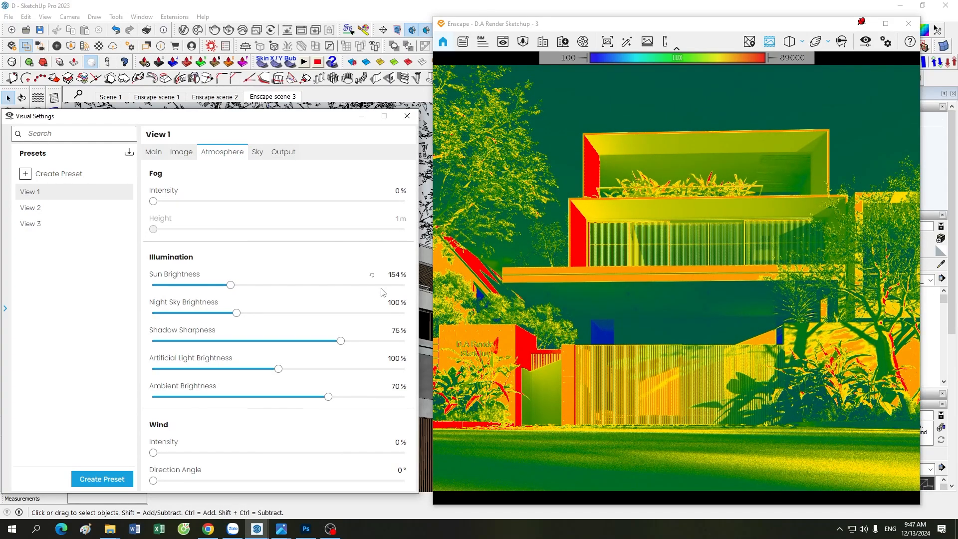
pyautogui.click(393, 275)
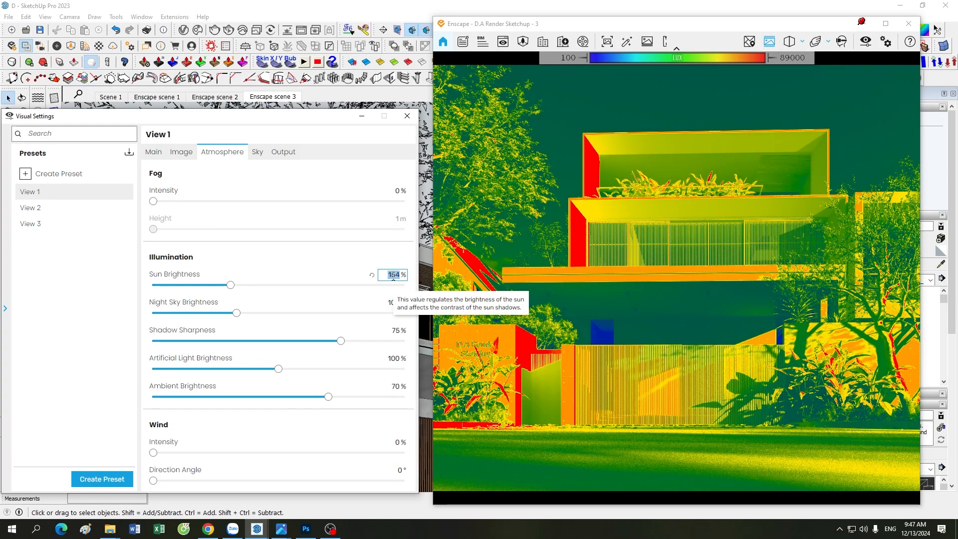
pyautogui.write('20')
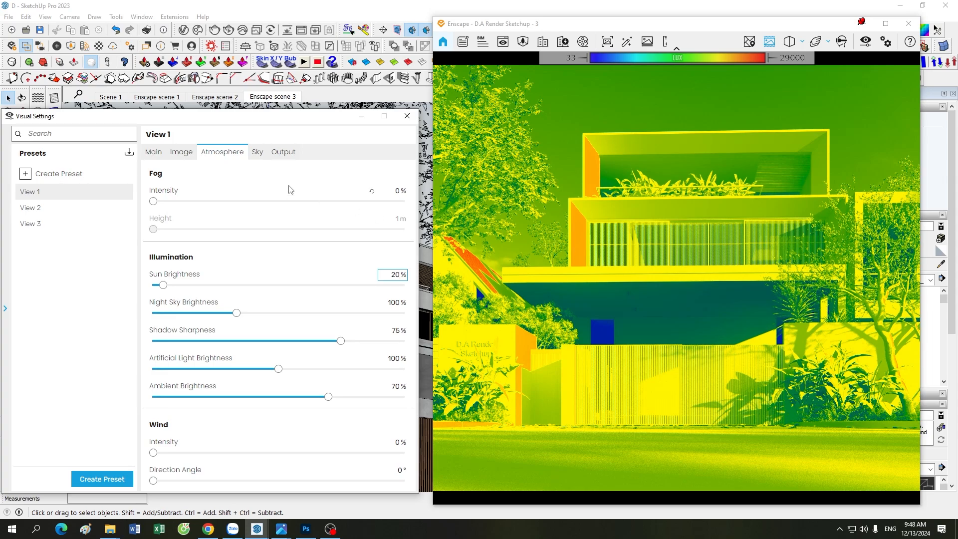
# Restore the Enscape scene 3 view, reopen the Visual Settings and examine Light View from the street trees across to the front facade
pyautogui.click(287, 98)
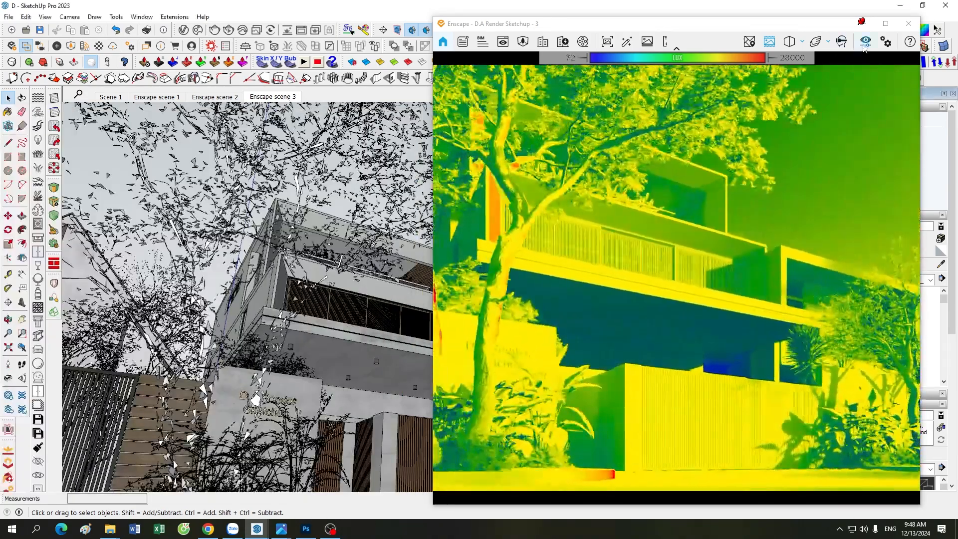
pyautogui.click(865, 42)
pyautogui.moveTo(628, 256); pyautogui.dragTo(656, 267)
pyautogui.press('d')
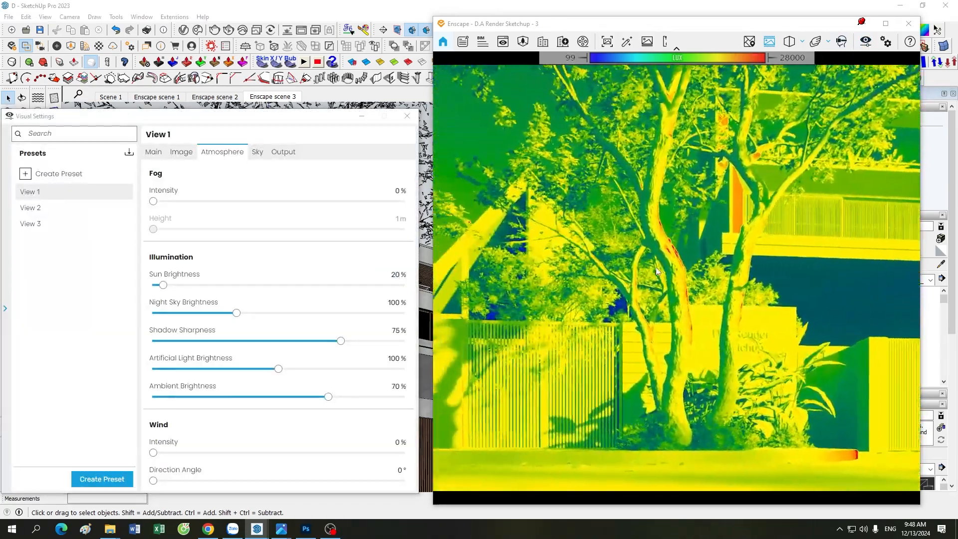
pyautogui.press('d')
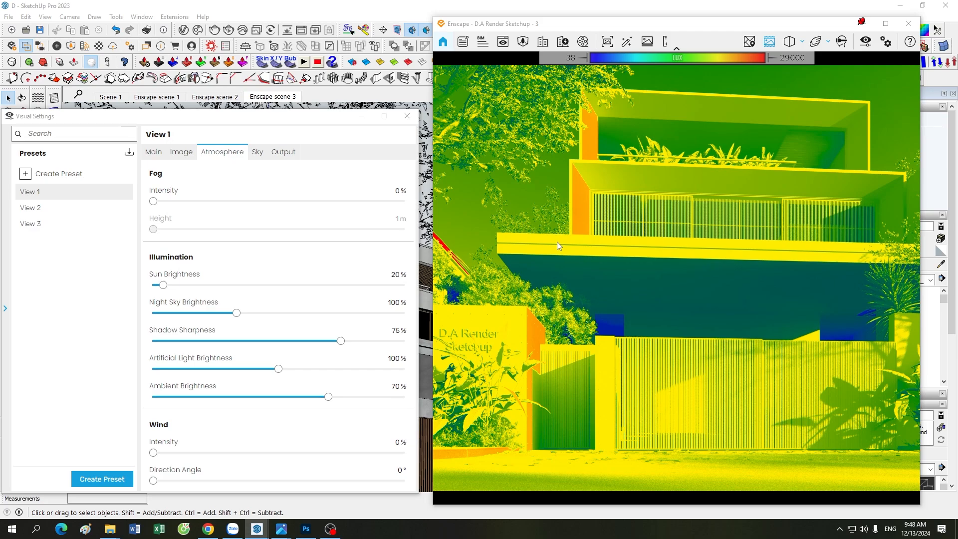
pyautogui.moveTo(733, 301); pyautogui.dragTo(734, 302)
pyautogui.press('s')
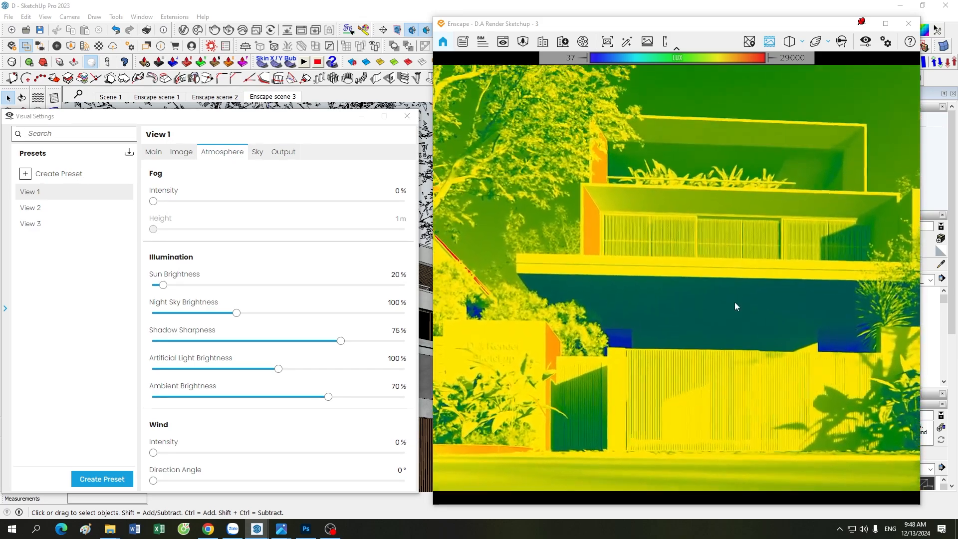
pyautogui.scroll(1, 734, 302)
pyautogui.scroll(-1, 735, 302)
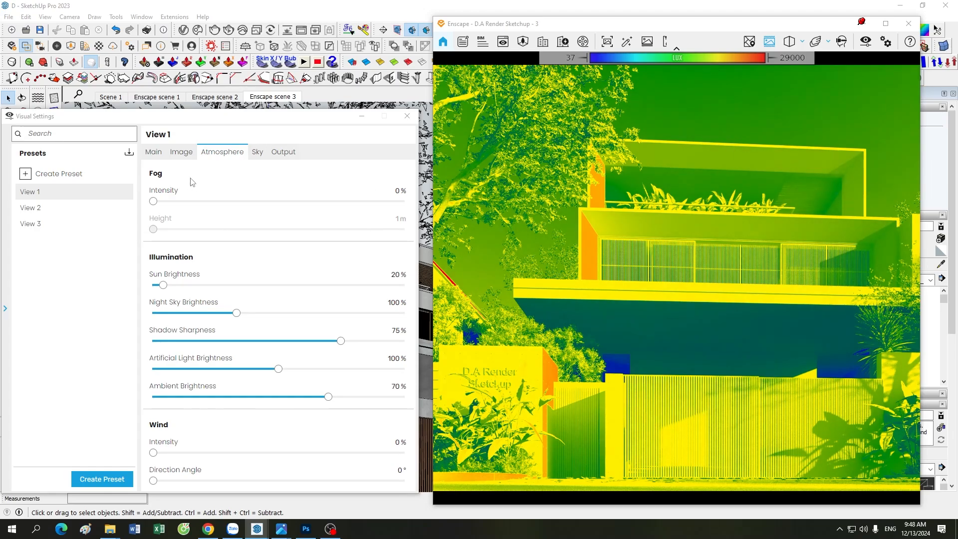
# Review View 1's Light View scale options and examine the colours on the entrance wall, the gate and the neighbouring roof
pyautogui.click(154, 152)
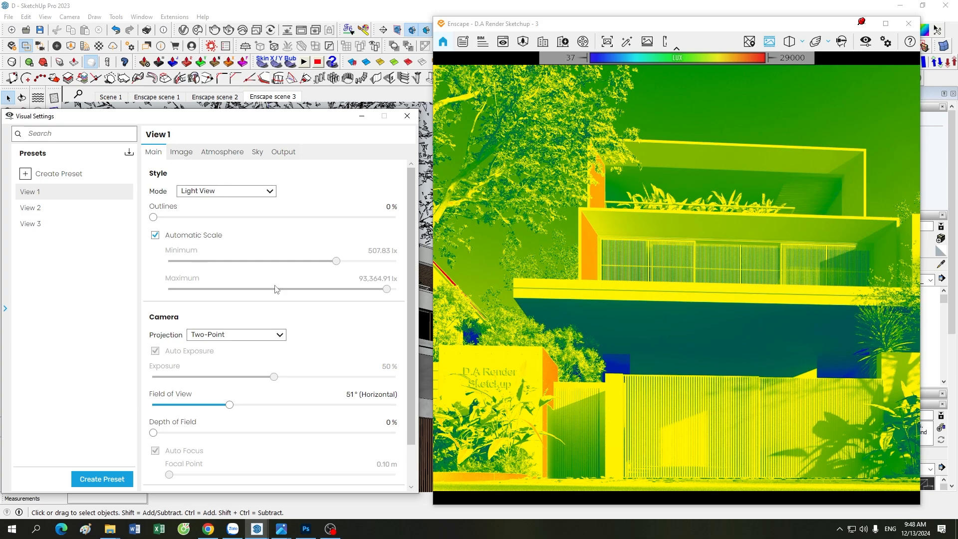
pyautogui.moveTo(666, 344); pyautogui.dragTo(648, 314, button='right')
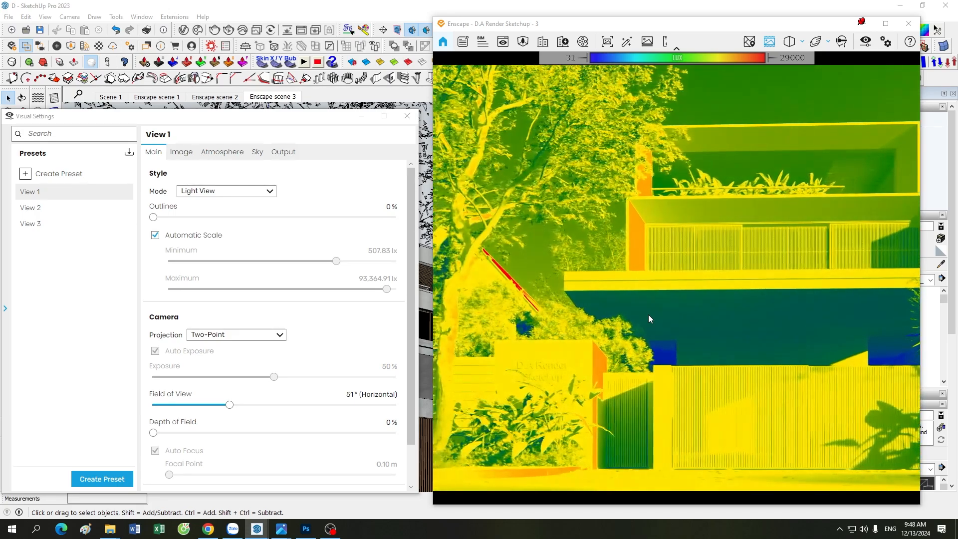
pyautogui.moveTo(648, 314); pyautogui.dragTo(650, 314)
pyautogui.moveTo(650, 315); pyautogui.dragTo(648, 314, button='right')
pyautogui.press('a')
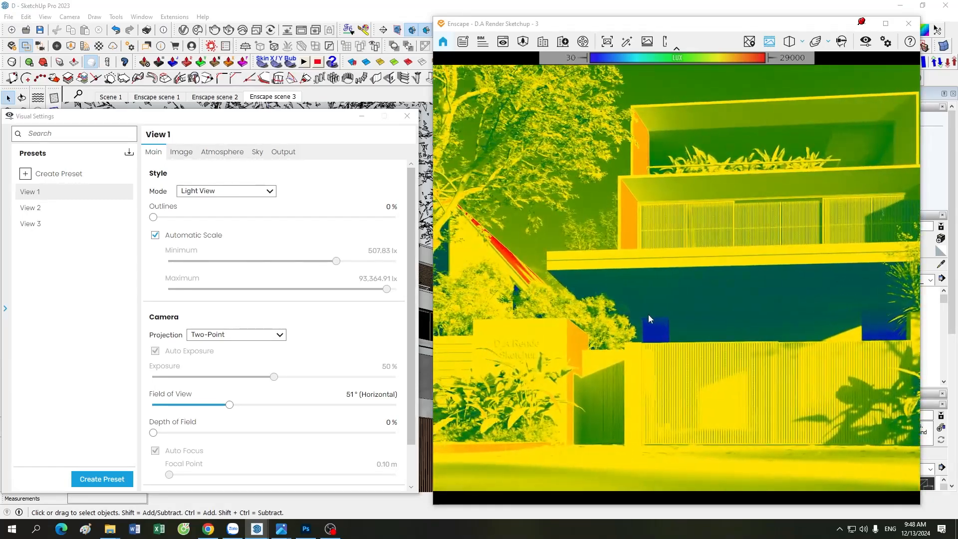
pyautogui.moveTo(648, 314); pyautogui.dragTo(649, 315)
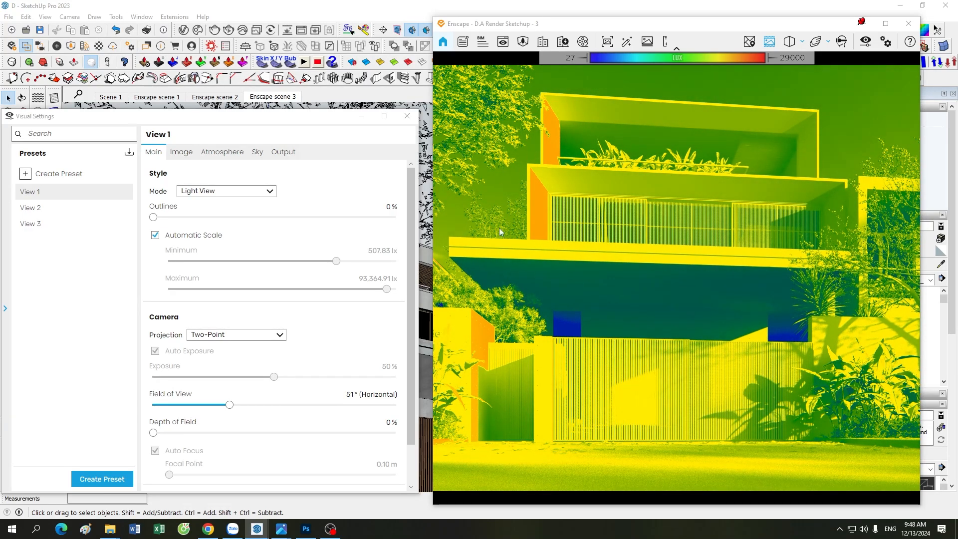
pyautogui.moveTo(661, 258); pyautogui.dragTo(586, 203)
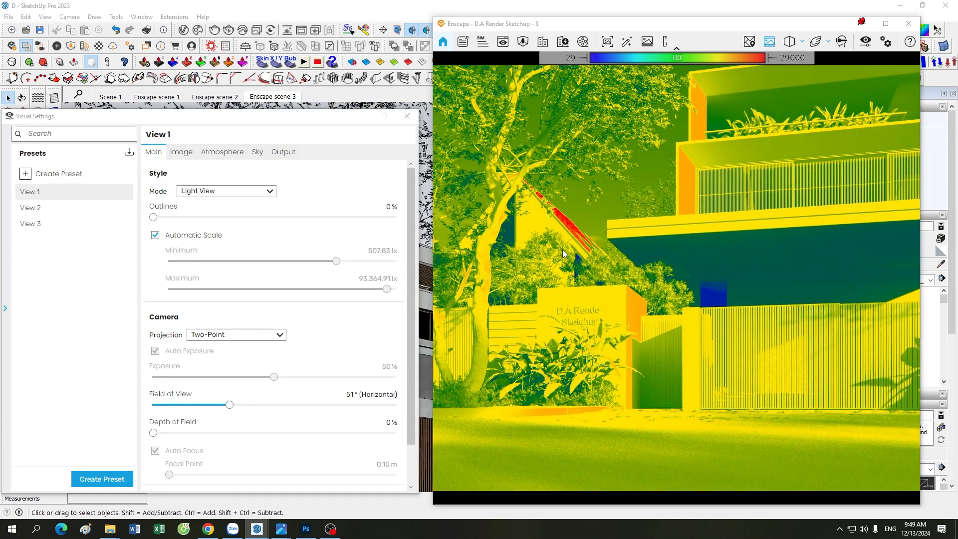
# Turn off Light View's Automatic Scale and set its range to 19.49 lx minimum and 120,000 lx maximum
pyautogui.moveTo(695, 254); pyautogui.dragTo(778, 215)
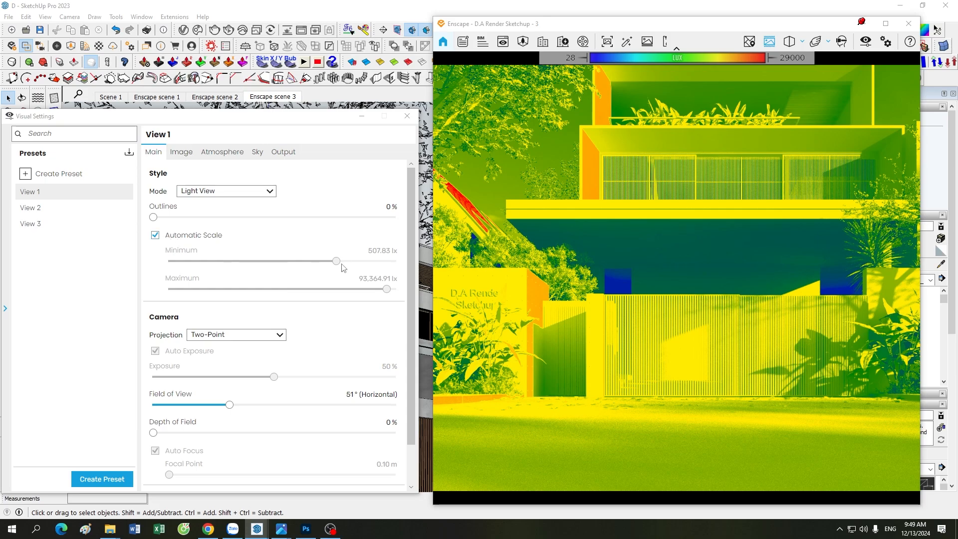
pyautogui.click(193, 237)
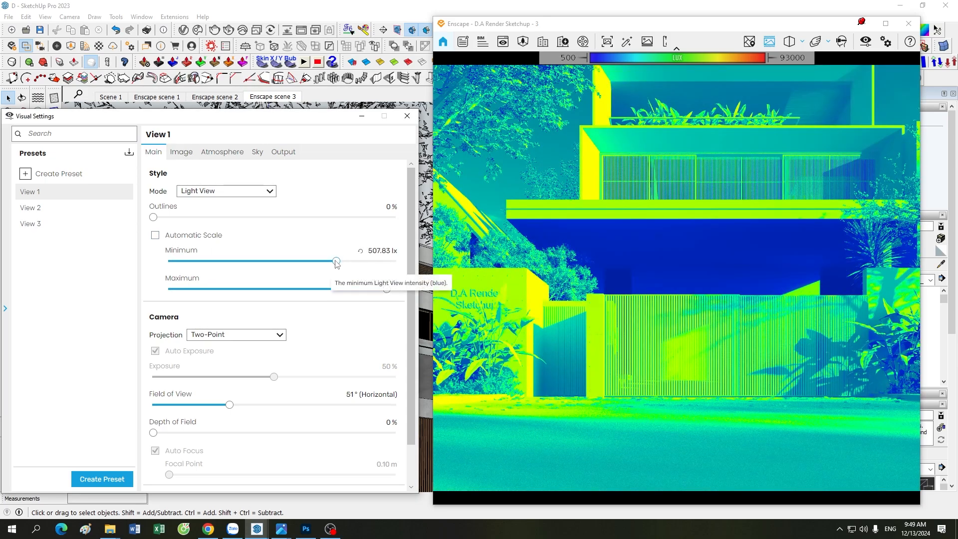
pyautogui.moveTo(336, 261); pyautogui.dragTo(291, 261)
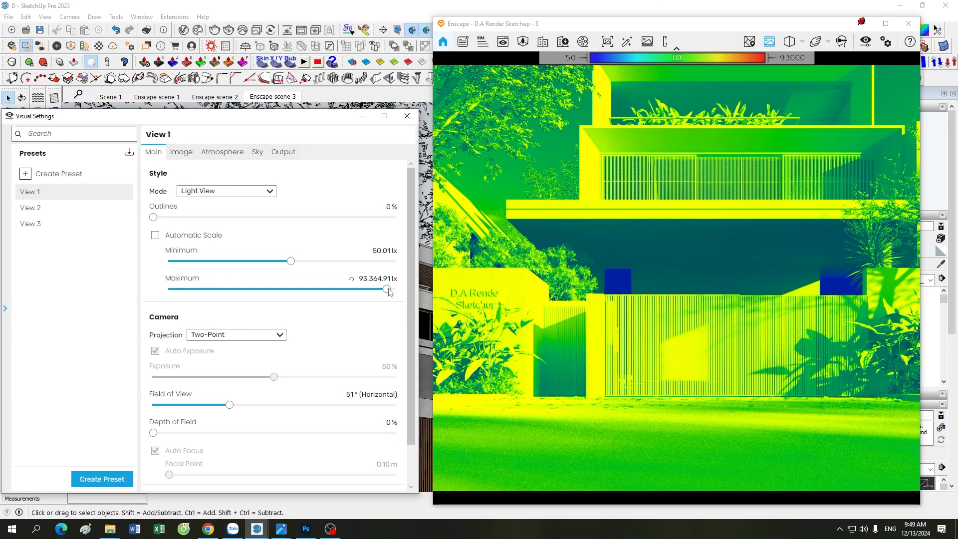
pyautogui.moveTo(387, 288)
pyautogui.mouseDown()
pyautogui.moveTo(344, 289)
pyautogui.moveTo(396, 292)
pyautogui.mouseUp()
pyautogui.moveTo(289, 261); pyautogui.dragTo(267, 265)
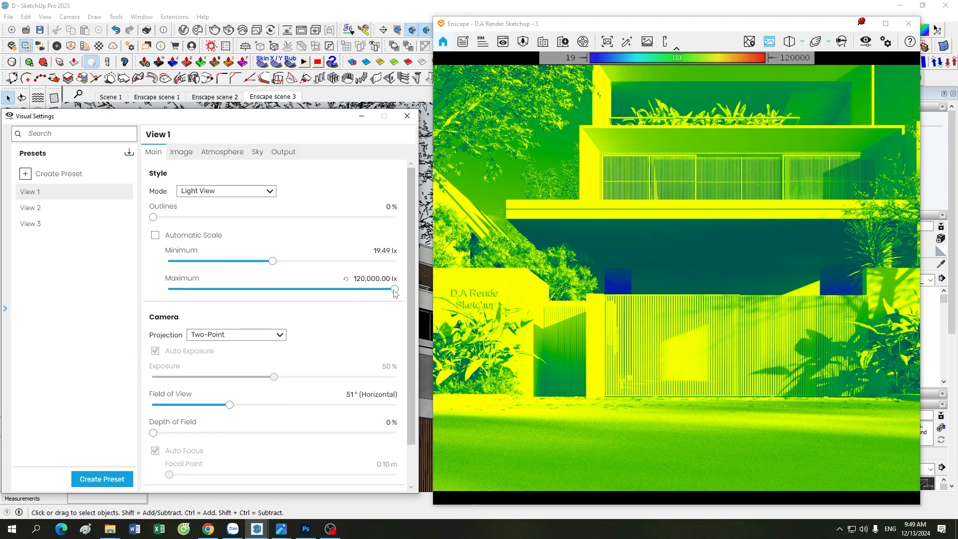
# Try other Light View minimum and maximum limits, and turn Automatic Scale back on
pyautogui.moveTo(394, 292)
pyautogui.mouseDown()
pyautogui.moveTo(224, 292)
pyautogui.moveTo(408, 295)
pyautogui.mouseUp()
pyautogui.moveTo(274, 264); pyautogui.dragTo(359, 261)
pyautogui.moveTo(394, 289); pyautogui.dragTo(380, 289)
pyautogui.click(155, 235)
# Examine the automatically scaled Light View colours on the upper floors, the front gate and the neighbouring roof
pyautogui.moveTo(609, 325); pyautogui.dragTo(594, 349)
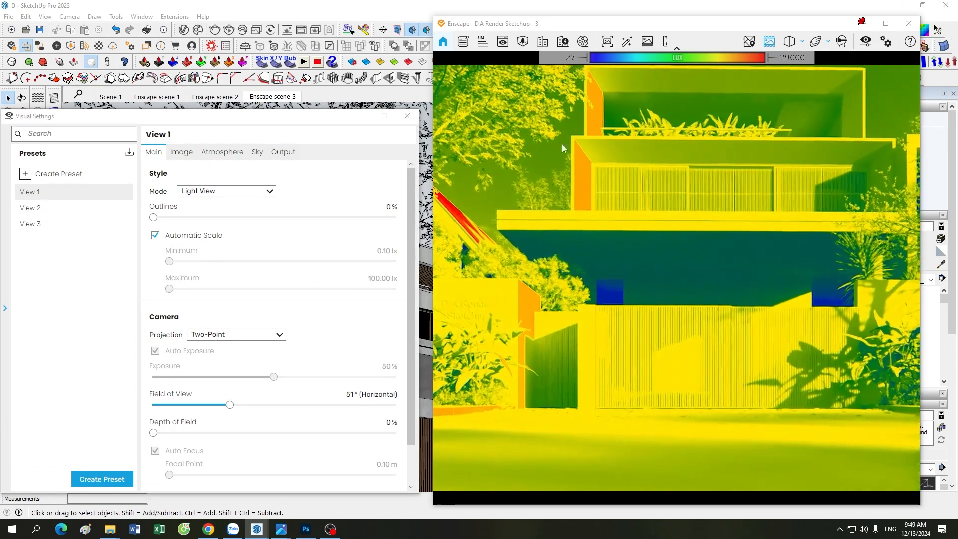
pyautogui.moveTo(617, 170); pyautogui.dragTo(656, 301)
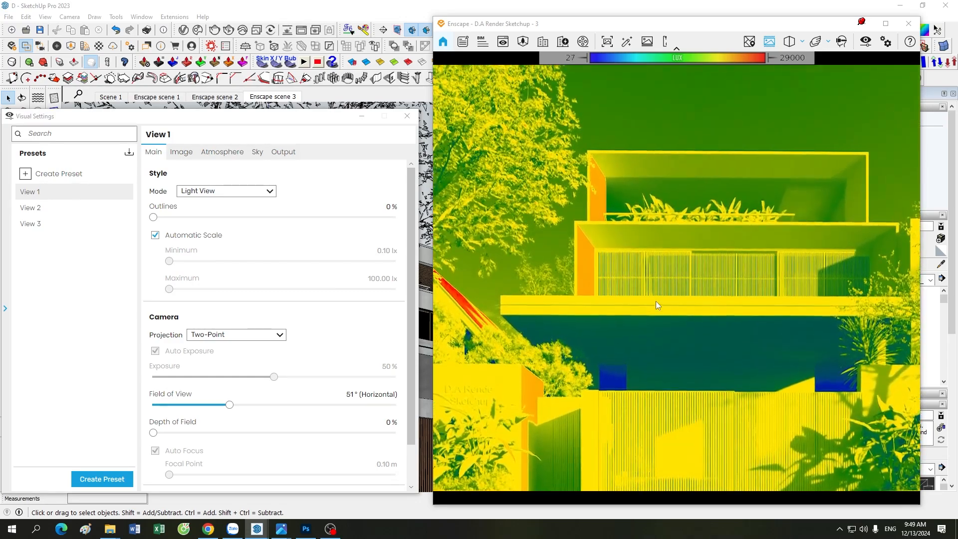
pyautogui.moveTo(588, 306); pyautogui.dragTo(685, 312)
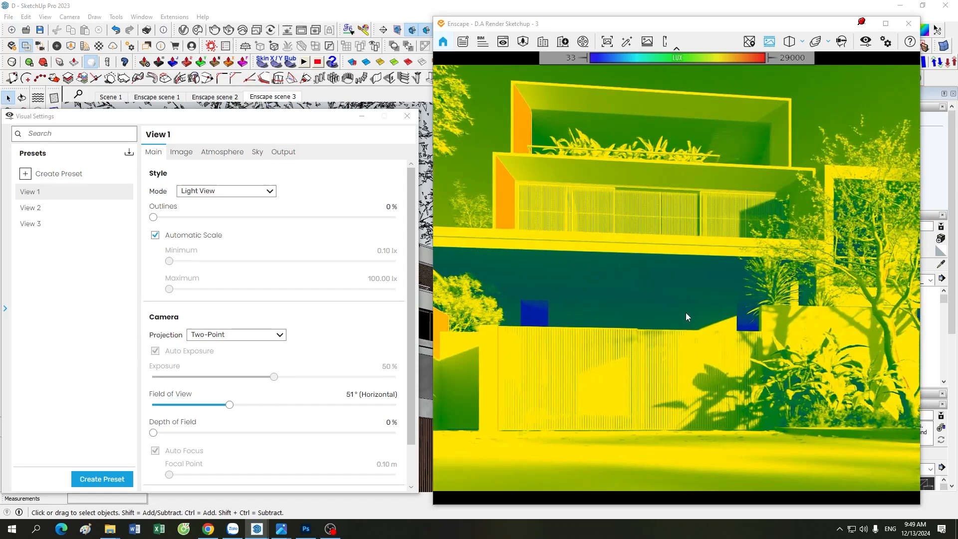
pyautogui.moveTo(653, 334); pyautogui.dragTo(652, 330)
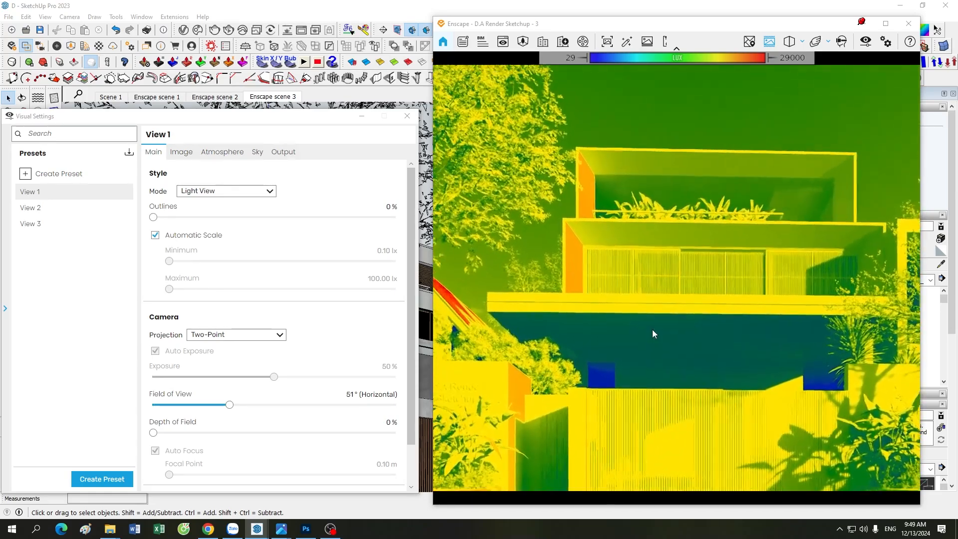
pyautogui.press('a')
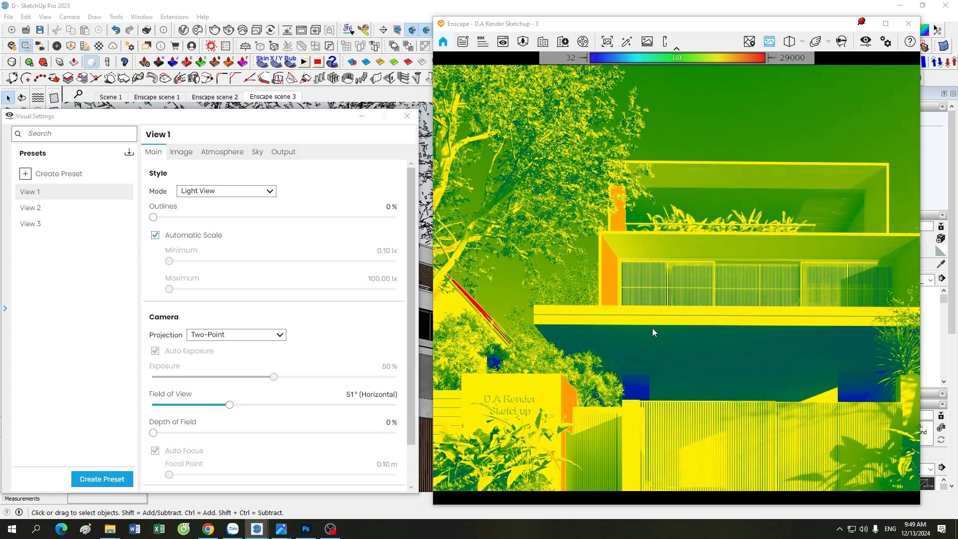
pyautogui.press('d')
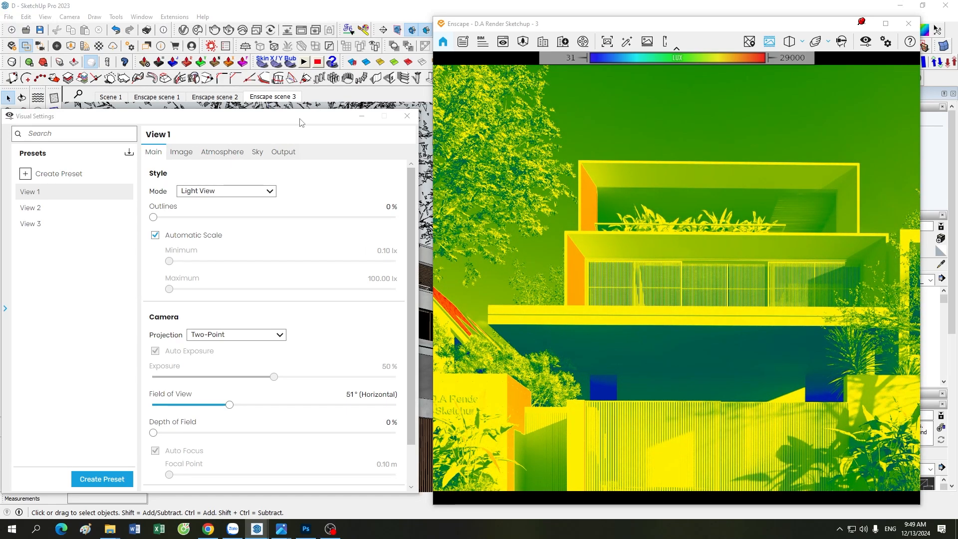
# Switch View 1's style mode to Sketch and check the pen rendering of the front facade
pyautogui.moveTo(301, 122); pyautogui.dragTo(308, 113)
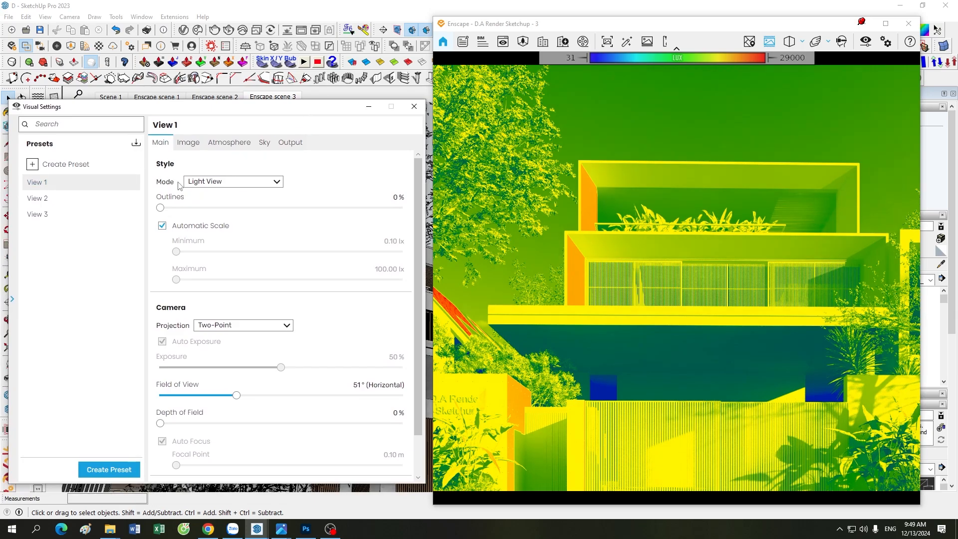
pyautogui.moveTo(247, 188)
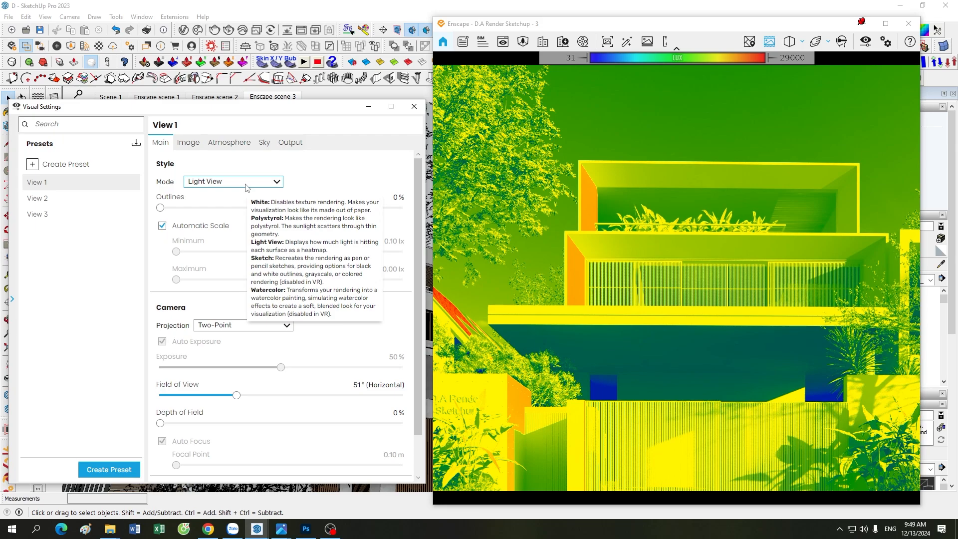
pyautogui.click(247, 185)
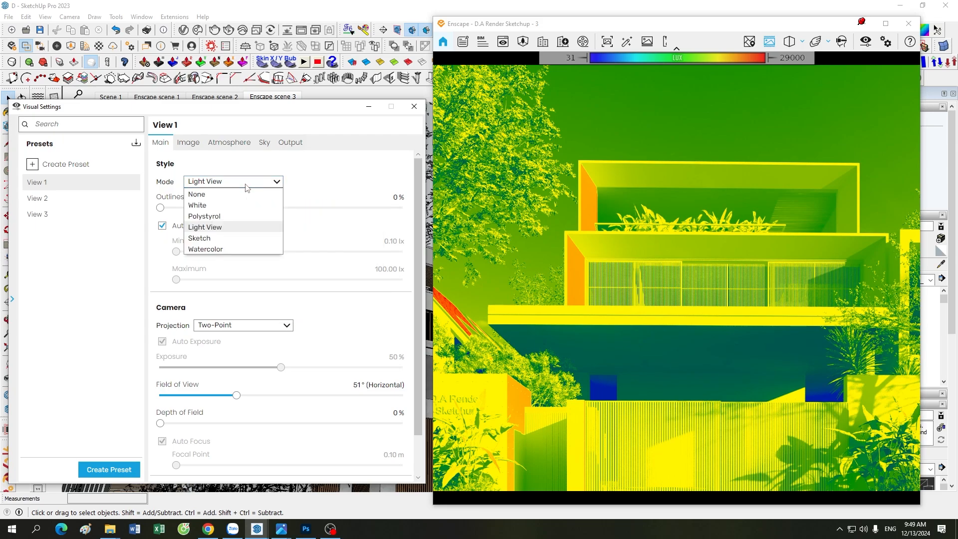
pyautogui.click(243, 239)
pyautogui.moveTo(584, 287); pyautogui.dragTo(590, 291)
pyautogui.press('a')
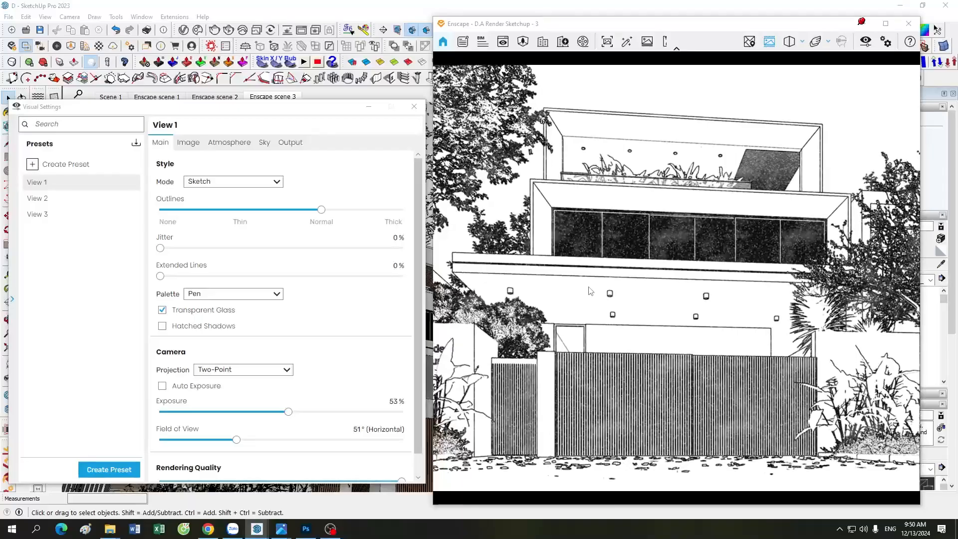
pyautogui.moveTo(671, 333); pyautogui.dragTo(676, 323)
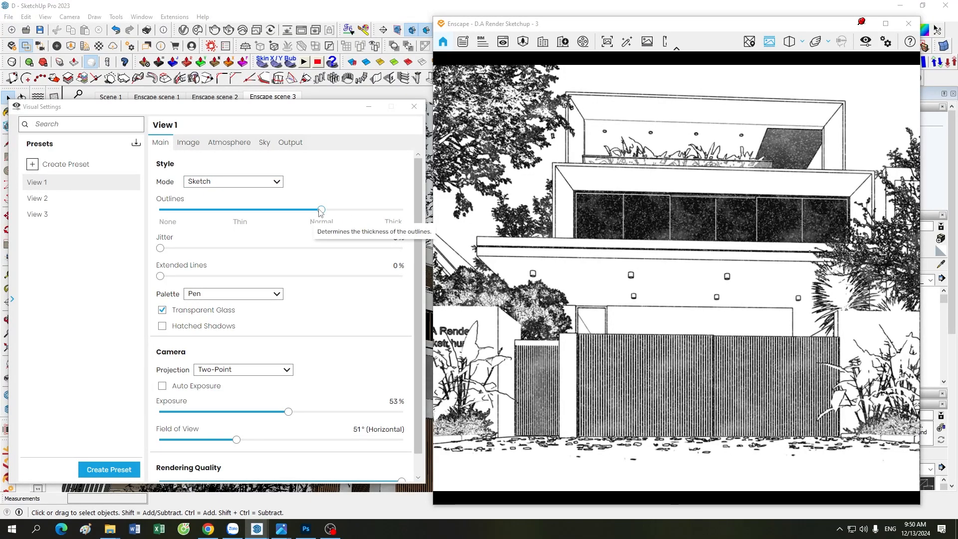
# Test Sketch's line settings with different outlines, 23% jitter and 60% extended lines, restoring each one
pyautogui.moveTo(321, 210)
pyautogui.mouseDown()
pyautogui.moveTo(392, 214)
pyautogui.moveTo(336, 210)
pyautogui.mouseUp()
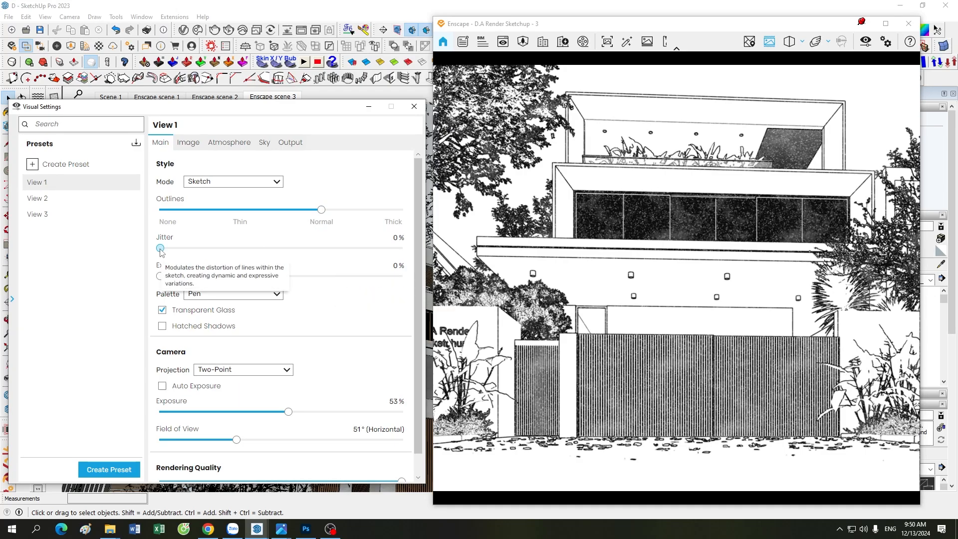
pyautogui.moveTo(160, 251); pyautogui.dragTo(217, 254)
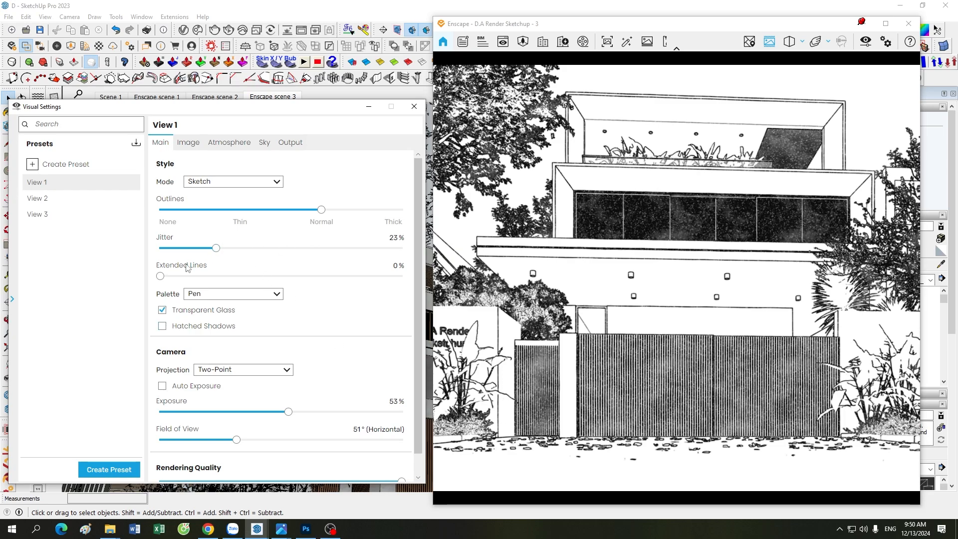
pyautogui.moveTo(215, 249); pyautogui.dragTo(224, 276)
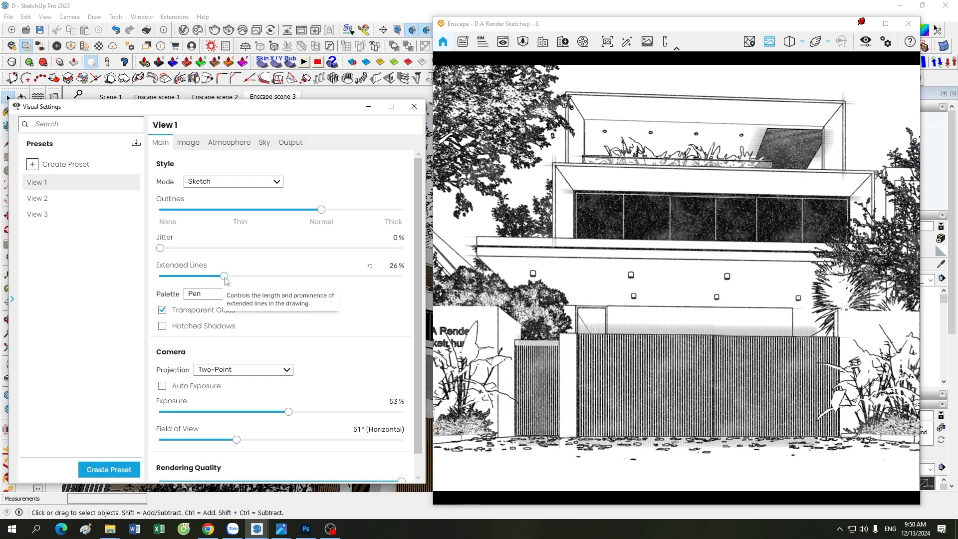
pyautogui.moveTo(224, 276); pyautogui.dragTo(304, 275)
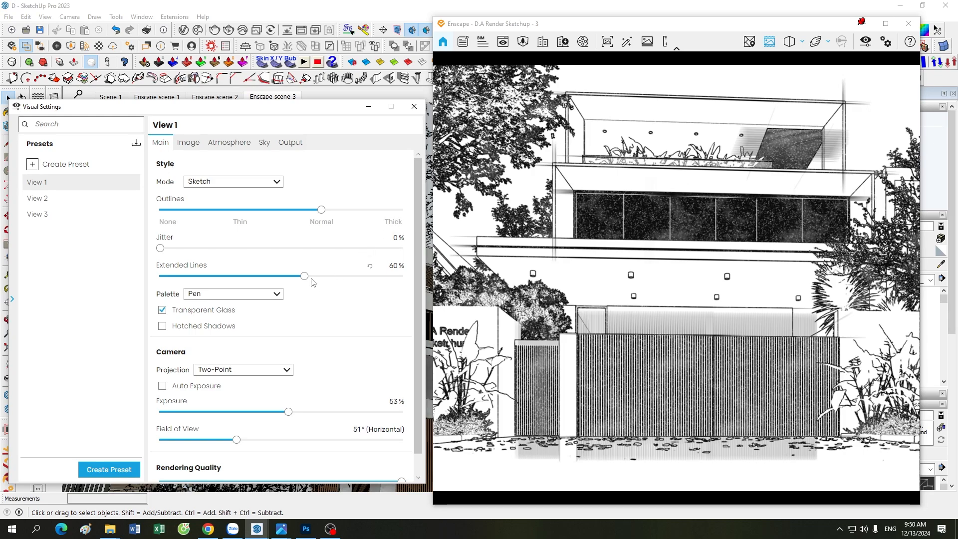
pyautogui.click(369, 266)
# Compare the Colored Pencil and Pencil palettes in Sketch mode, and restore the Pen palette
pyautogui.click(275, 295)
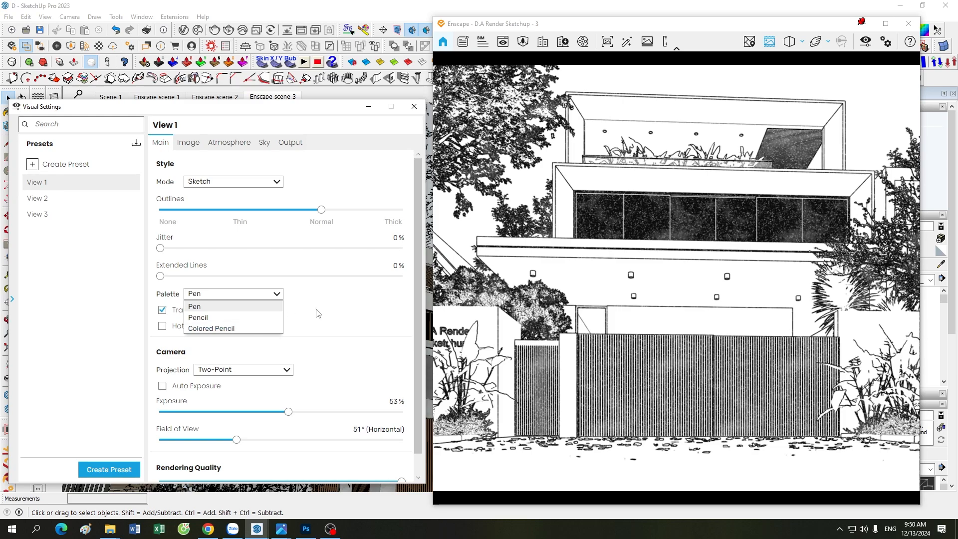
pyautogui.click(250, 329)
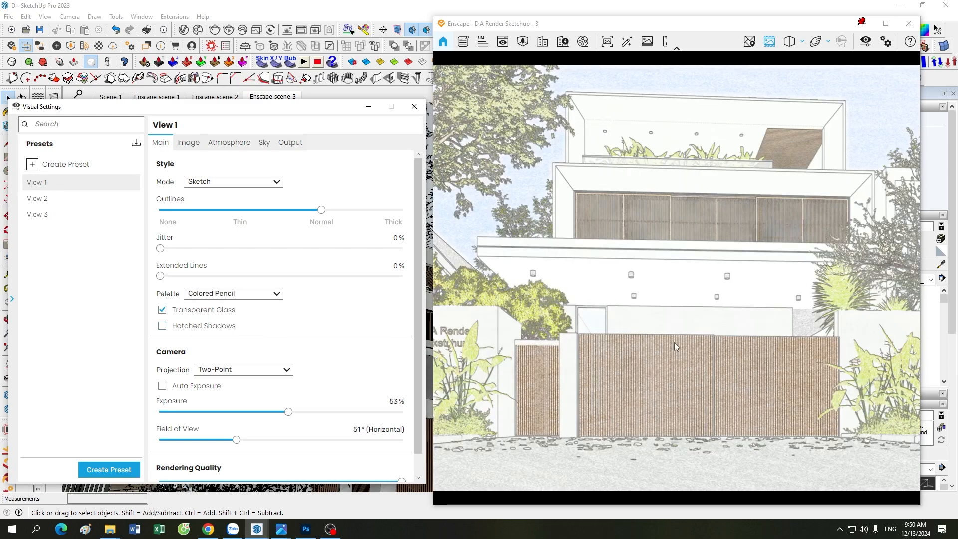
pyautogui.click(259, 297)
pyautogui.click(221, 317)
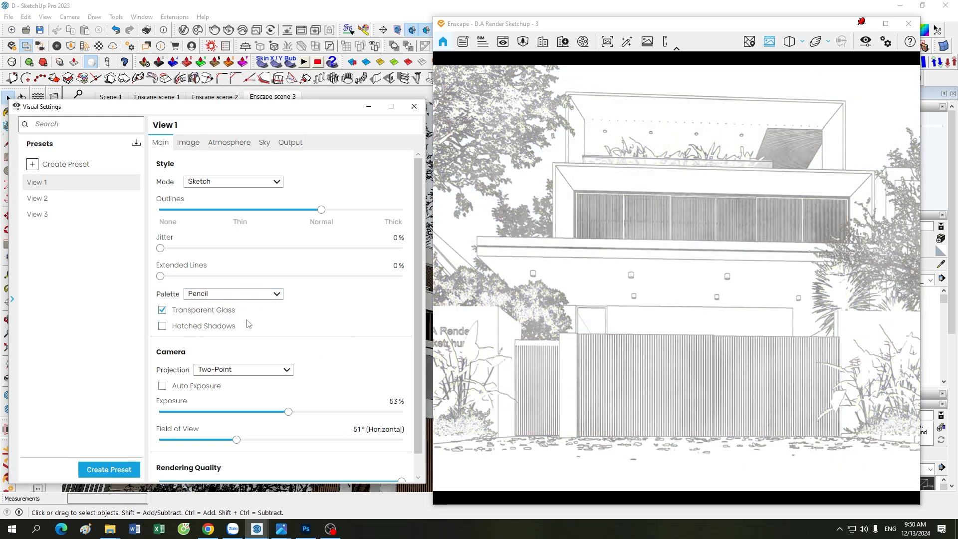
pyautogui.click(256, 295)
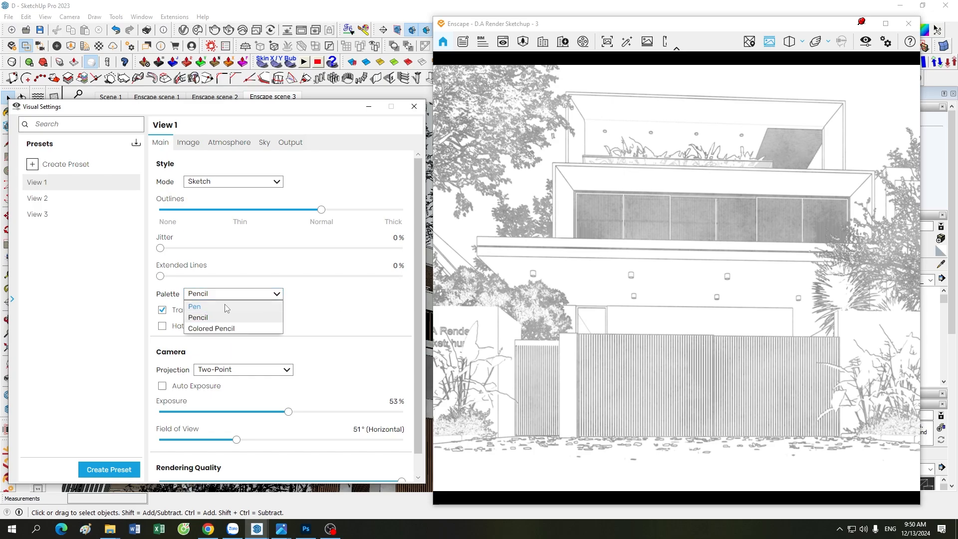
pyautogui.click(220, 307)
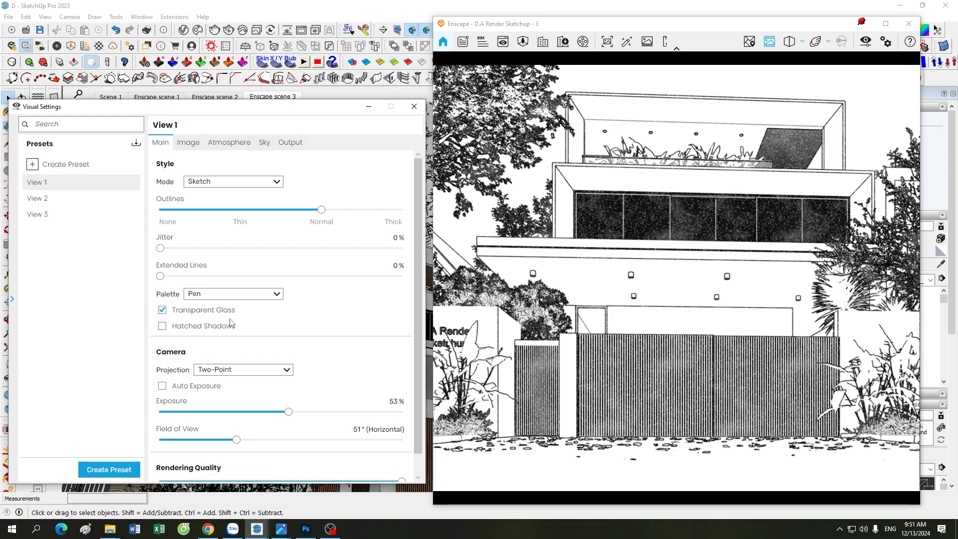
# Toggle Sketch's Hatched Shadows on and off to compare the facade shading, leaving the option off
pyautogui.click(186, 327)
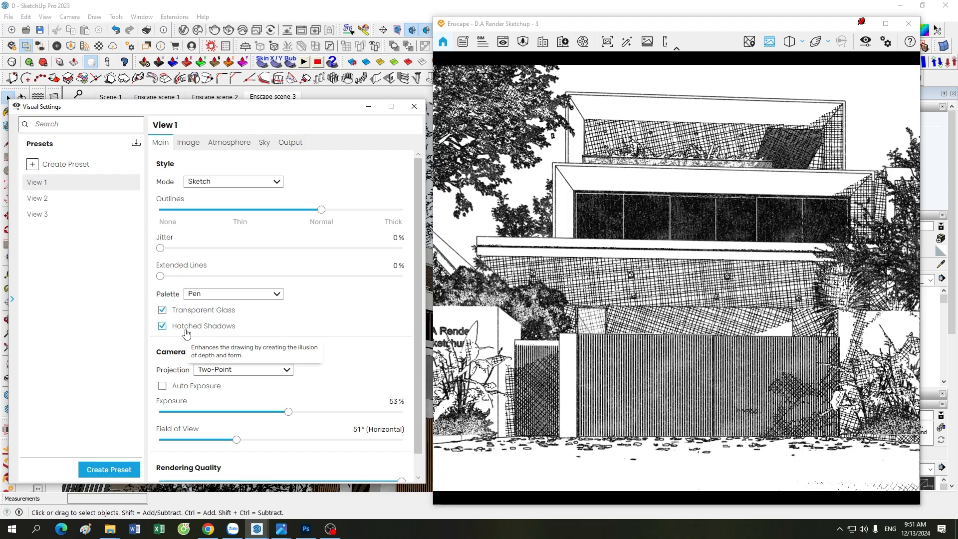
pyautogui.click(189, 327)
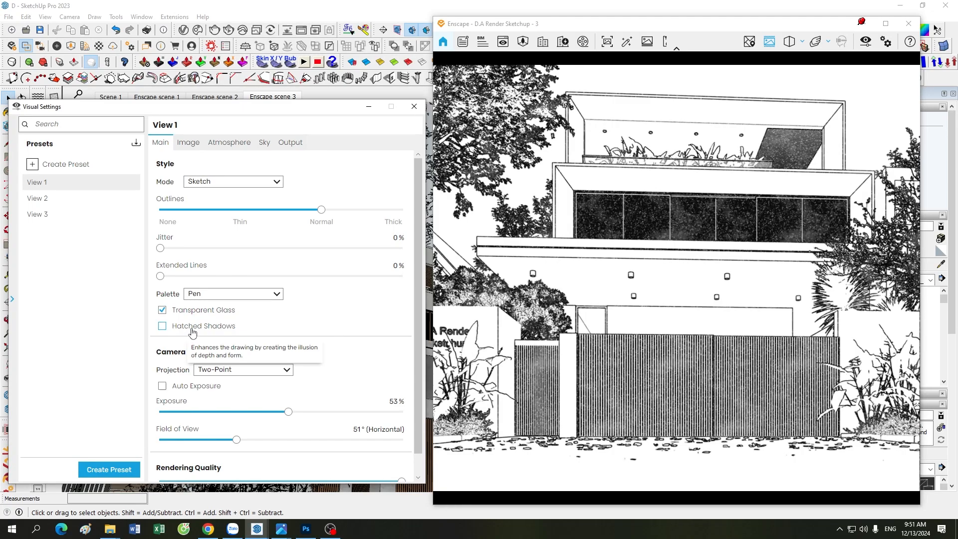
pyautogui.click(199, 325)
pyautogui.click(197, 326)
# Switch View 1's style mode to Watercolor with the house front and the D.A Render Sketchup sign wall in frame
pyautogui.moveTo(592, 349); pyautogui.dragTo(592, 349, button='right')
pyautogui.moveTo(593, 349); pyautogui.dragTo(596, 372)
pyautogui.moveTo(619, 279); pyautogui.dragTo(698, 273)
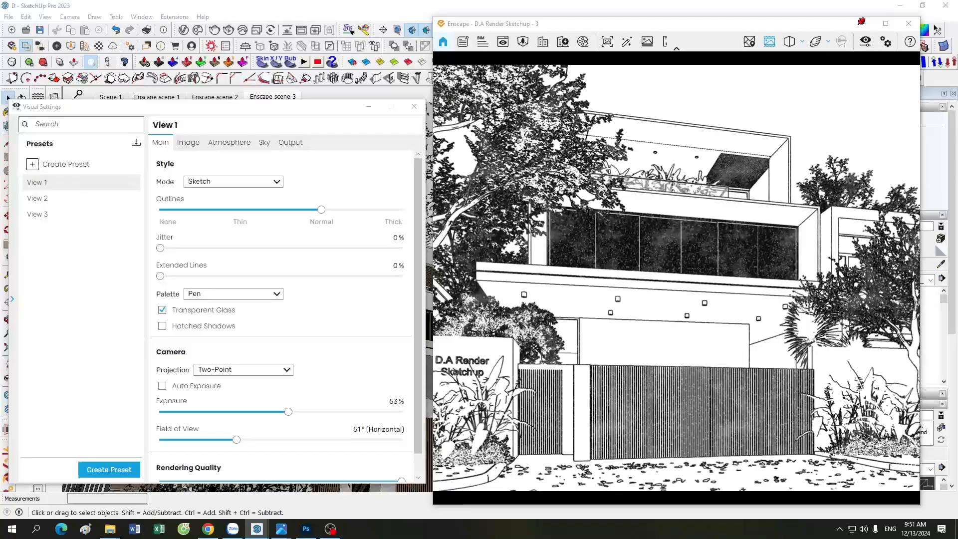
pyautogui.moveTo(619, 369); pyautogui.dragTo(594, 370, button='right')
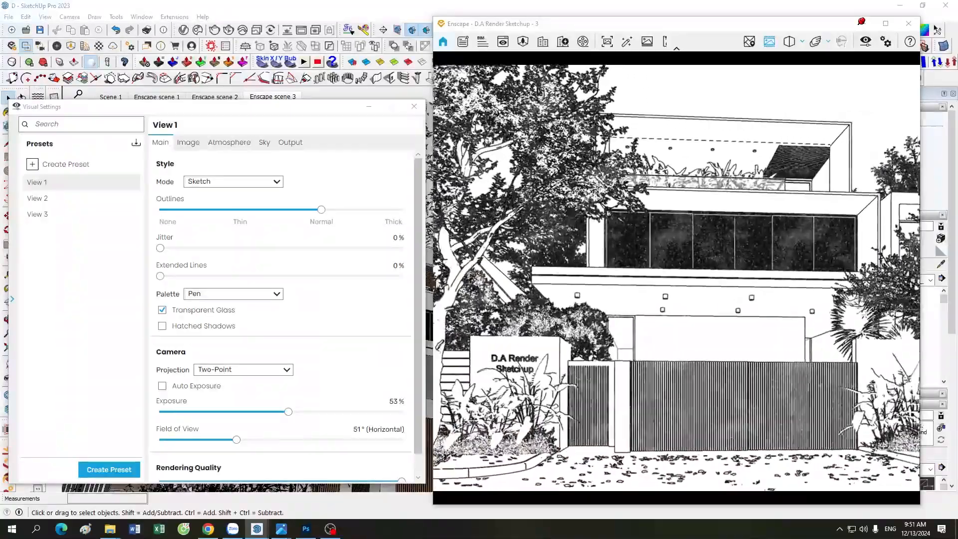
pyautogui.moveTo(242, 114); pyautogui.dragTo(239, 134)
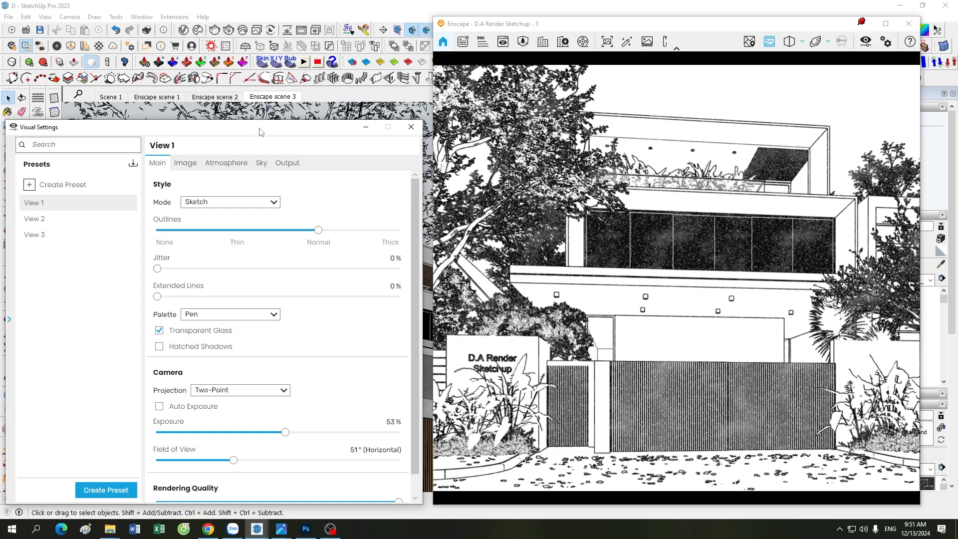
pyautogui.moveTo(259, 131); pyautogui.dragTo(263, 102)
pyautogui.click(250, 175)
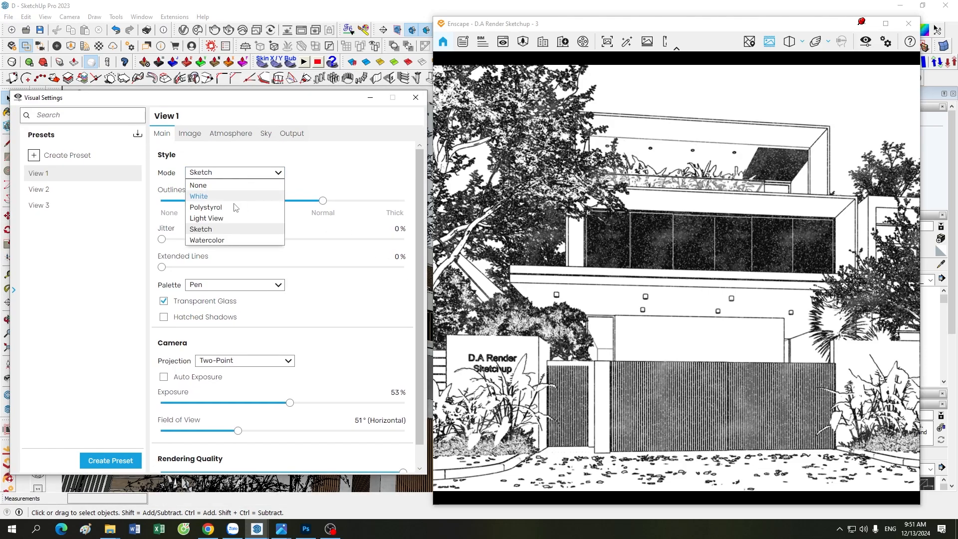
pyautogui.click(234, 240)
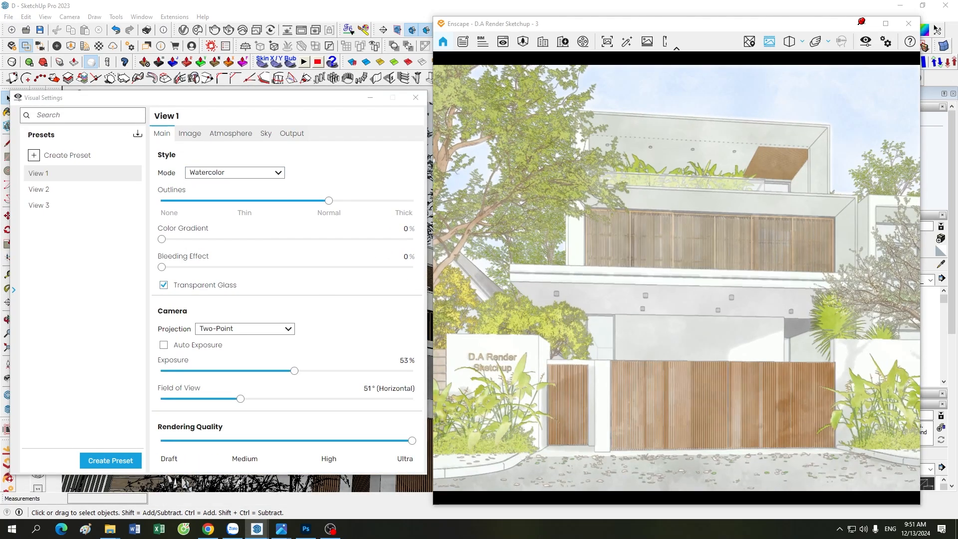
# Set the Watercolor Bleeding Effect to 53%, using the planting in front of the entrance sign wall as the test subject
pyautogui.moveTo(612, 327)
pyautogui.mouseDown()
pyautogui.moveTo(638, 330)
pyautogui.moveTo(595, 331)
pyautogui.moveTo(609, 336)
pyautogui.mouseUp()
pyautogui.scroll(2, 614, 327)
pyautogui.scroll(1, 614, 324)
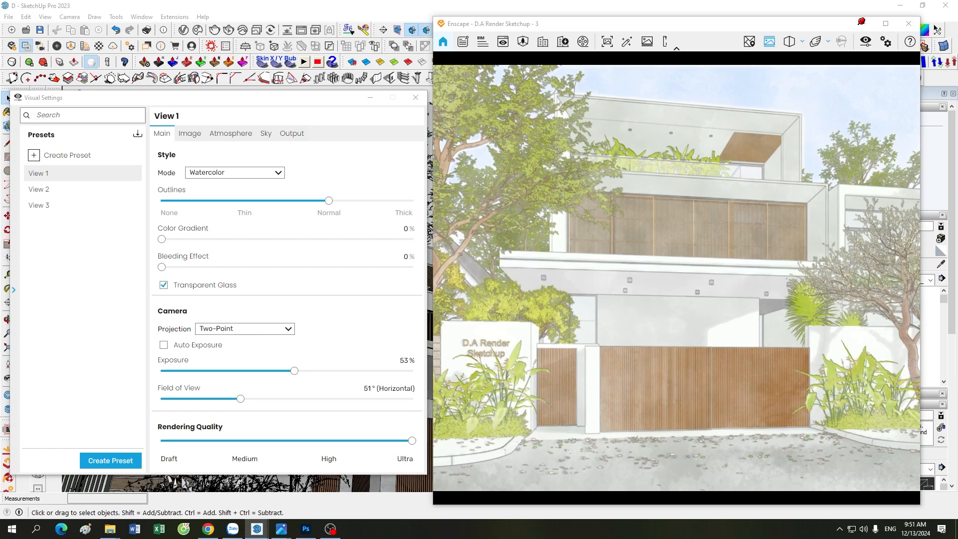
pyautogui.moveTo(777, 300); pyautogui.dragTo(745, 311)
pyautogui.scroll(2, 745, 311)
pyautogui.scroll(3, 744, 310)
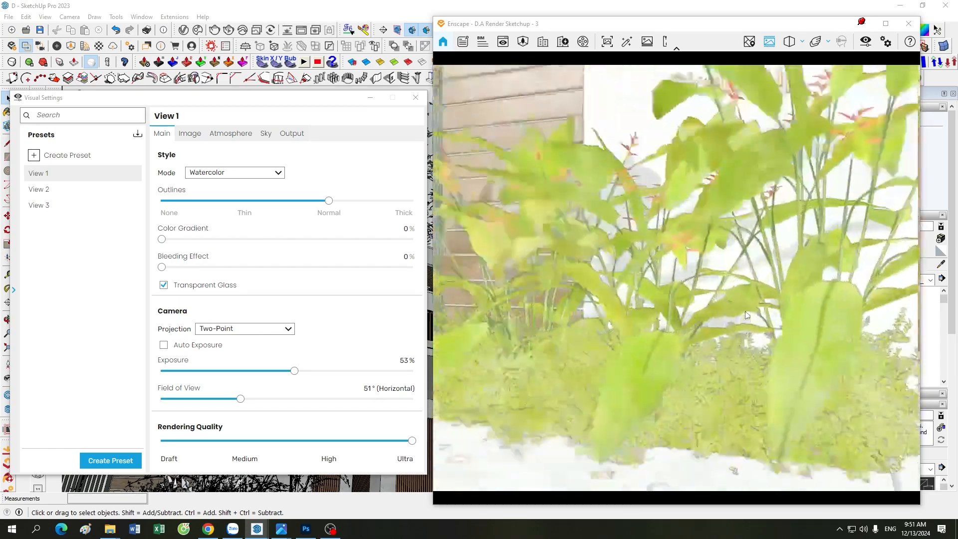
pyautogui.moveTo(744, 310)
pyautogui.mouseDown(button='right')
pyautogui.moveTo(736, 333)
pyautogui.moveTo(746, 339)
pyautogui.moveTo(746, 310)
pyautogui.mouseUp(button='right')
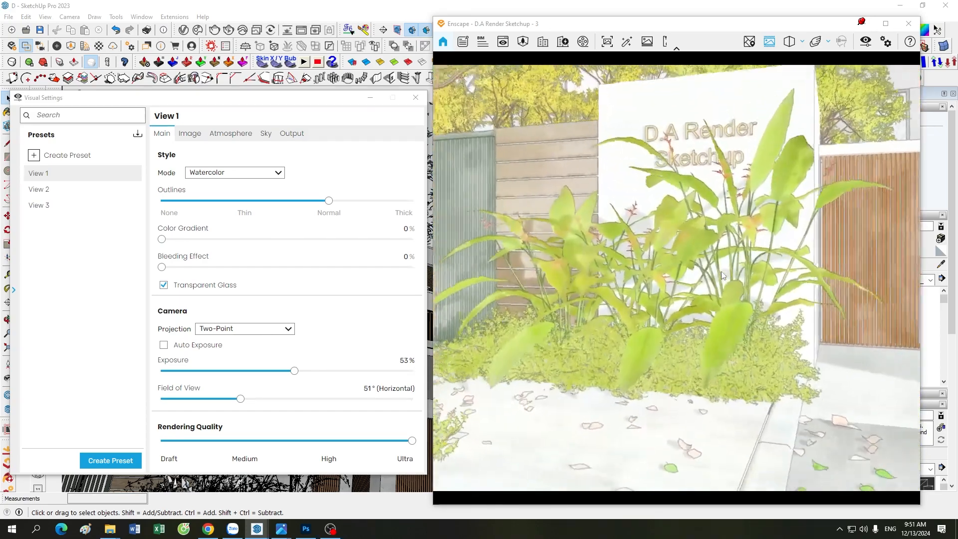
pyautogui.moveTo(162, 239); pyautogui.dragTo(295, 272)
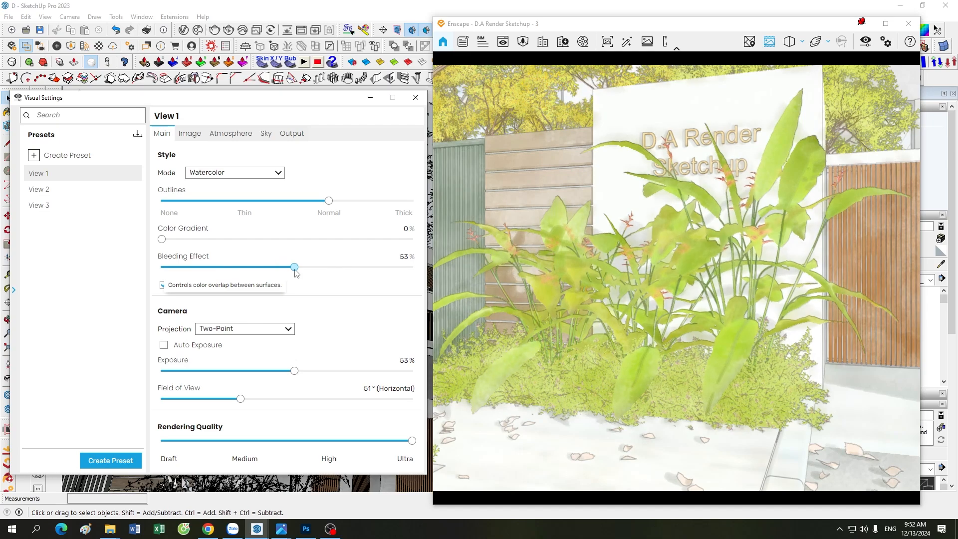
# Preview the Watercolor Bleeding Effect at 81% on the sign wall planting and slatted gate, and set it to 0%
pyautogui.moveTo(593, 323); pyautogui.dragTo(693, 255)
pyautogui.scroll(-5, 756, 366)
pyautogui.scroll(-3, 756, 367)
pyautogui.scroll(4, 693, 255)
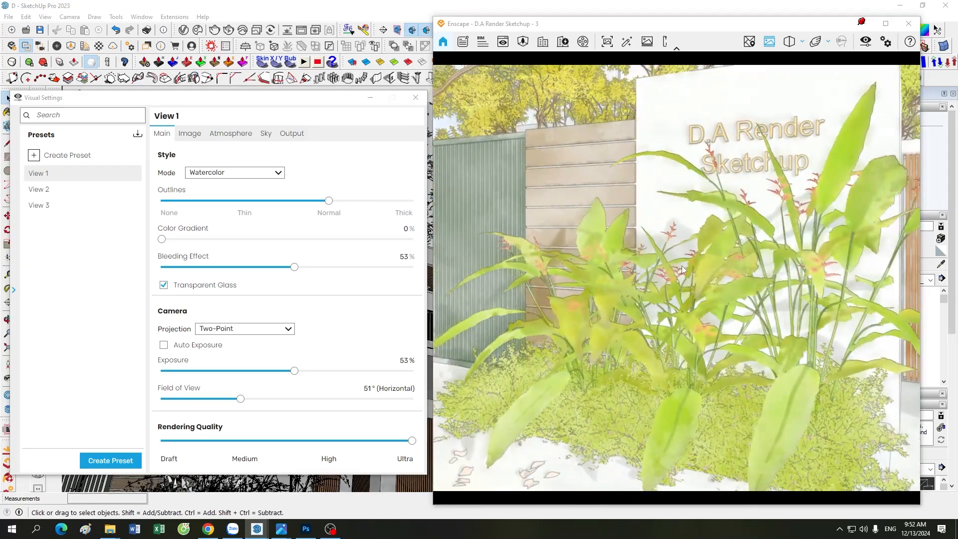
pyautogui.moveTo(294, 267); pyautogui.dragTo(366, 268)
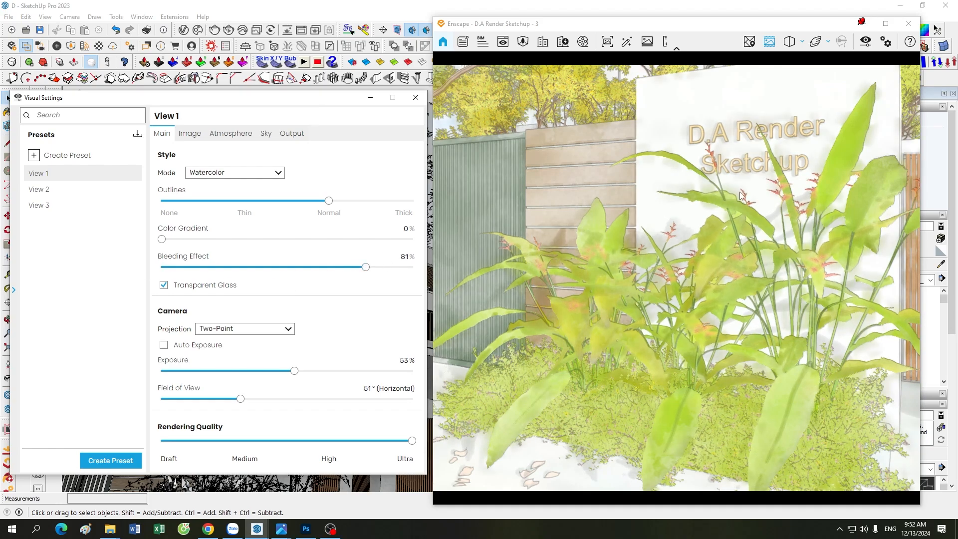
pyautogui.moveTo(858, 224); pyautogui.dragTo(676, 254)
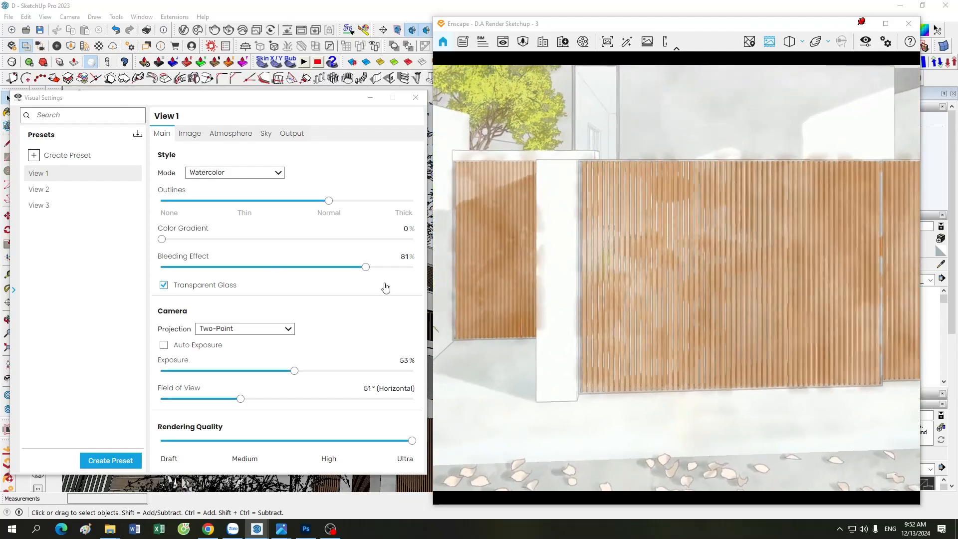
pyautogui.moveTo(365, 267); pyautogui.dragTo(67, 269)
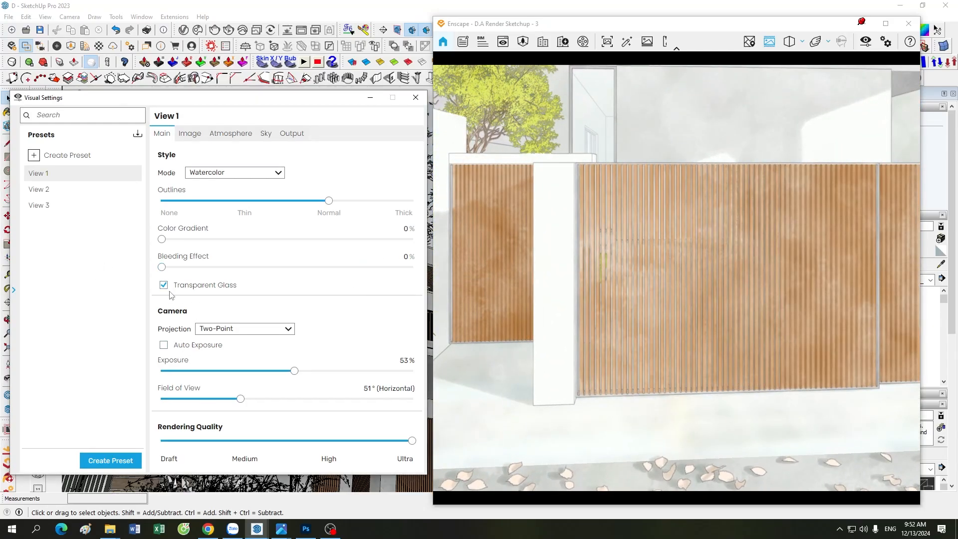
# Set View 1's style mode to None with the gate and upper floors of the house front in frame
pyautogui.scroll(-5, 611, 337)
pyautogui.moveTo(612, 338); pyautogui.dragTo(724, 329, button='middle')
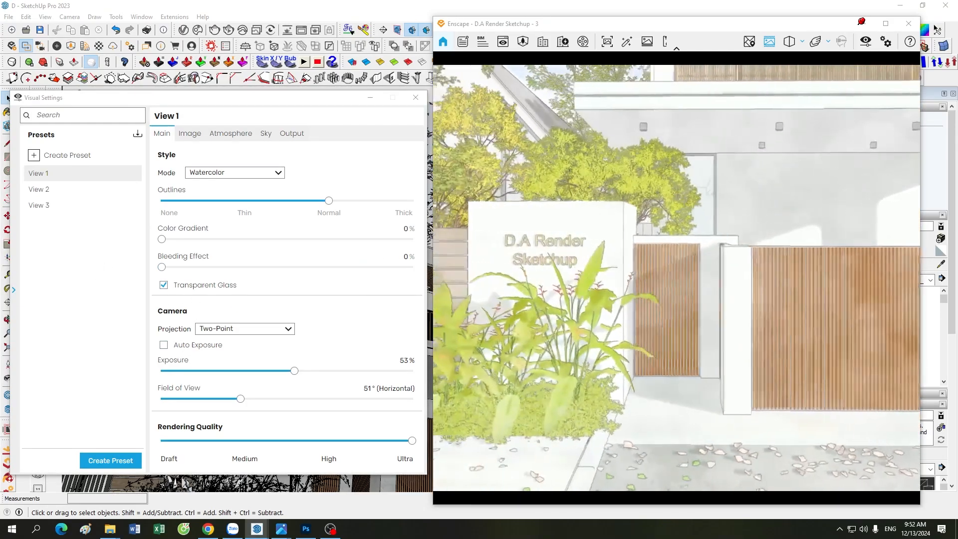
pyautogui.moveTo(723, 309)
pyautogui.mouseDown()
pyautogui.moveTo(624, 341)
pyautogui.moveTo(590, 249)
pyautogui.moveTo(606, 277)
pyautogui.moveTo(602, 298)
pyautogui.moveTo(606, 253)
pyautogui.moveTo(646, 271)
pyautogui.moveTo(627, 288)
pyautogui.moveTo(622, 320)
pyautogui.mouseUp()
pyautogui.scroll(-5, 624, 341)
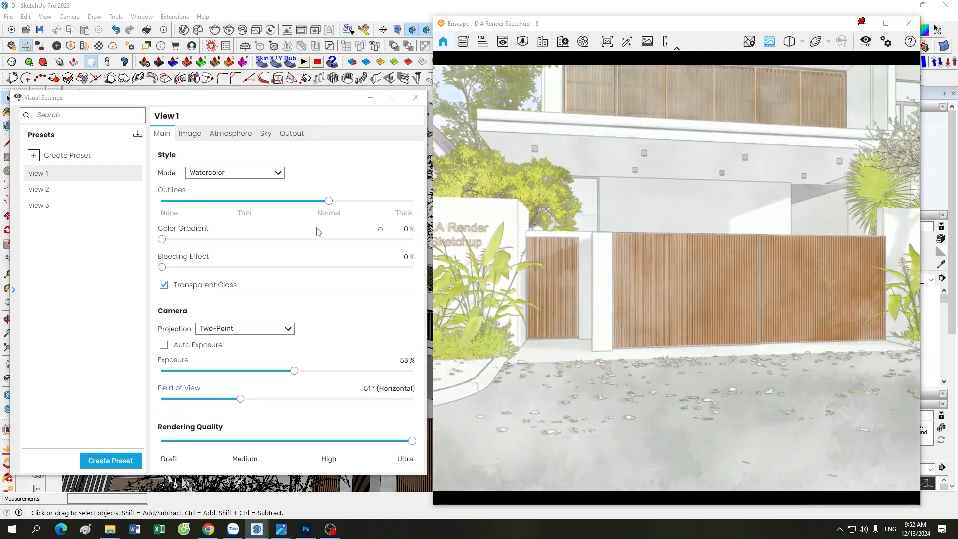
pyautogui.moveTo(617, 313); pyautogui.dragTo(621, 331)
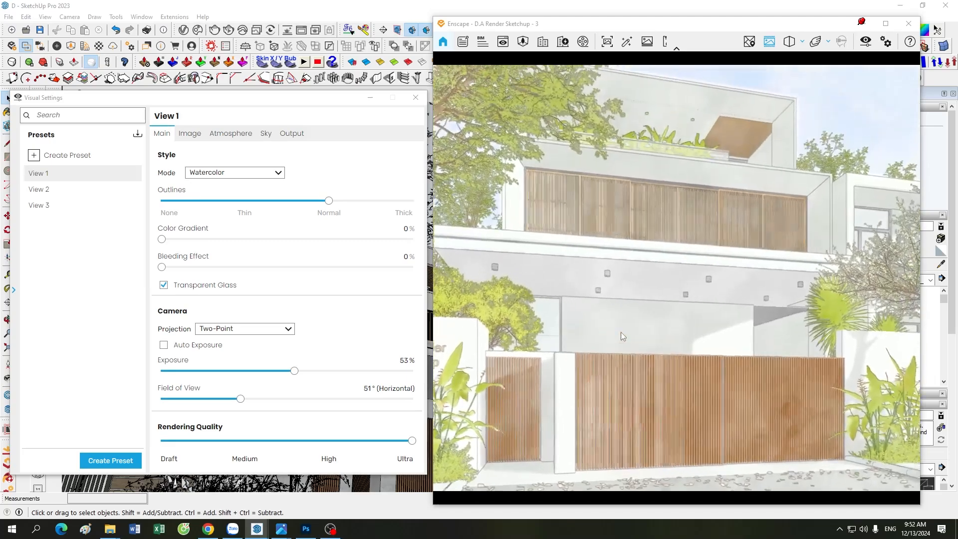
pyautogui.click(278, 173)
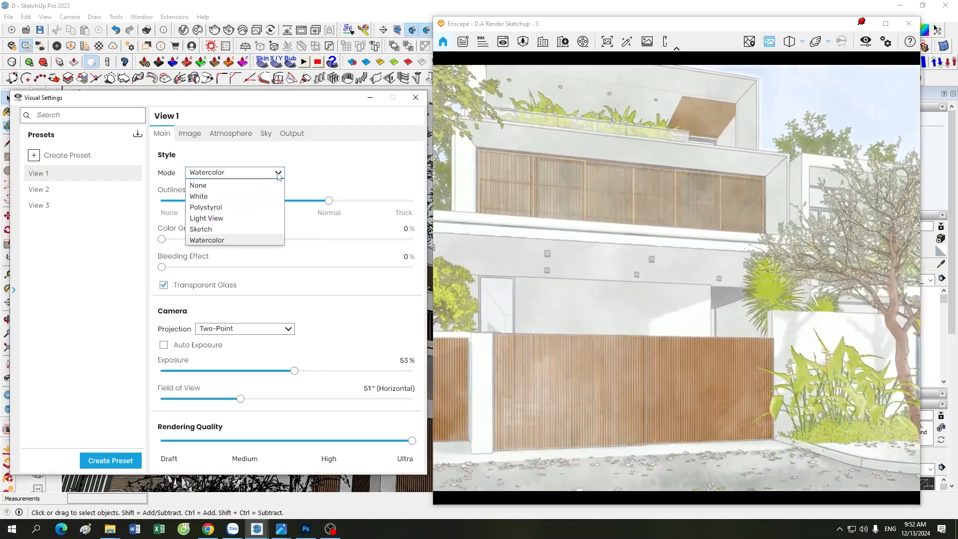
pyautogui.click(237, 186)
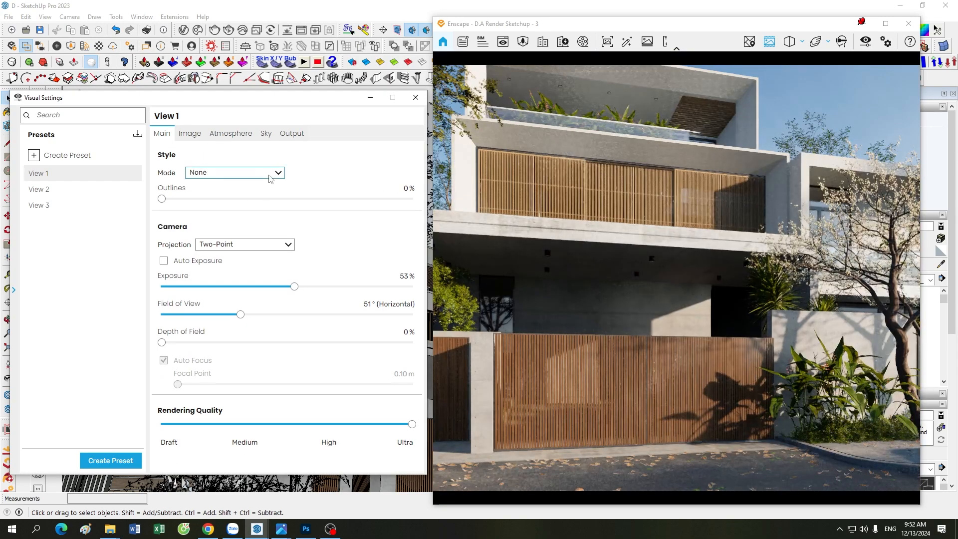
# Switch the camera to Enscape scene 3 and bring the Visual Settings back beside the render window
pyautogui.moveTo(252, 101); pyautogui.dragTo(249, 136)
pyautogui.click(283, 110)
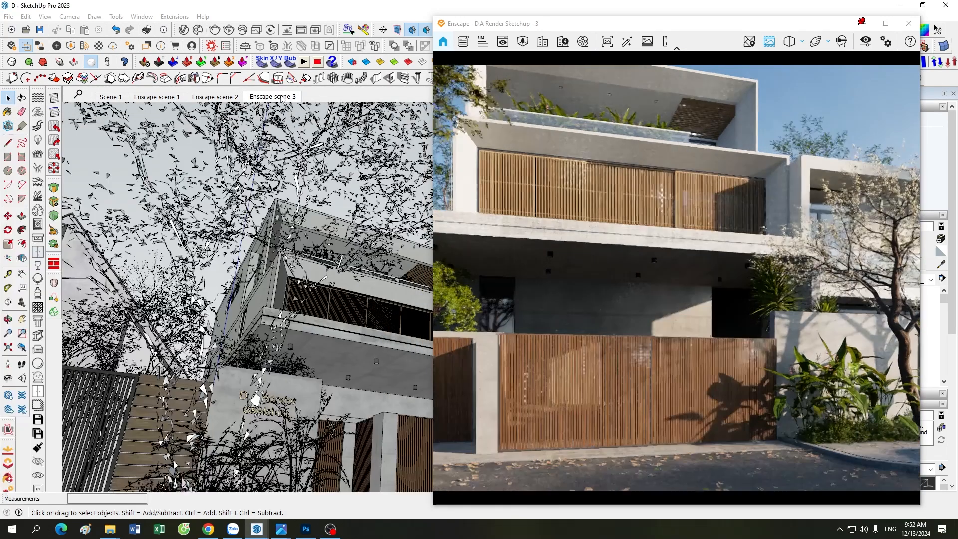
pyautogui.click(865, 42)
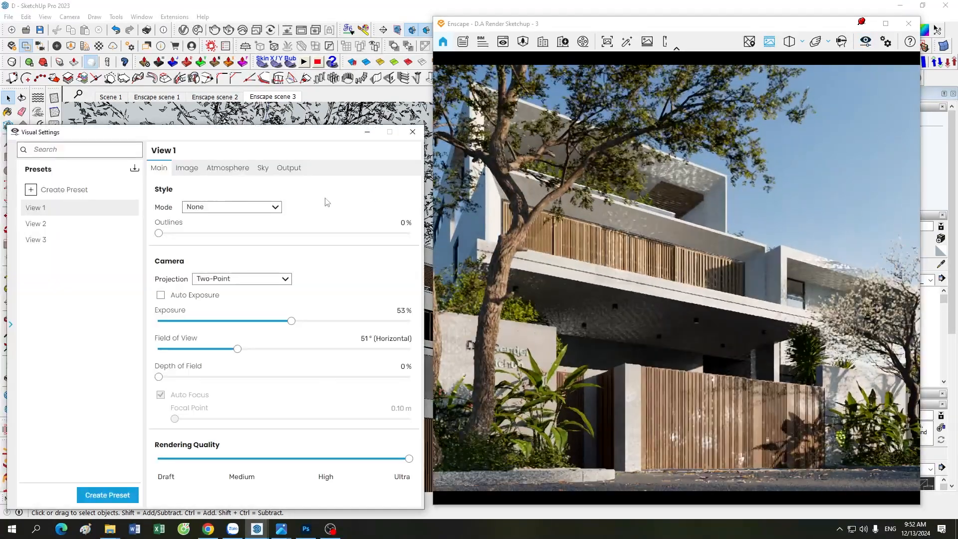
pyautogui.moveTo(252, 125); pyautogui.dragTo(252, 93)
# Compare the White and Light View style modes on the scene 3 view, and restore mode None
pyautogui.click(266, 170)
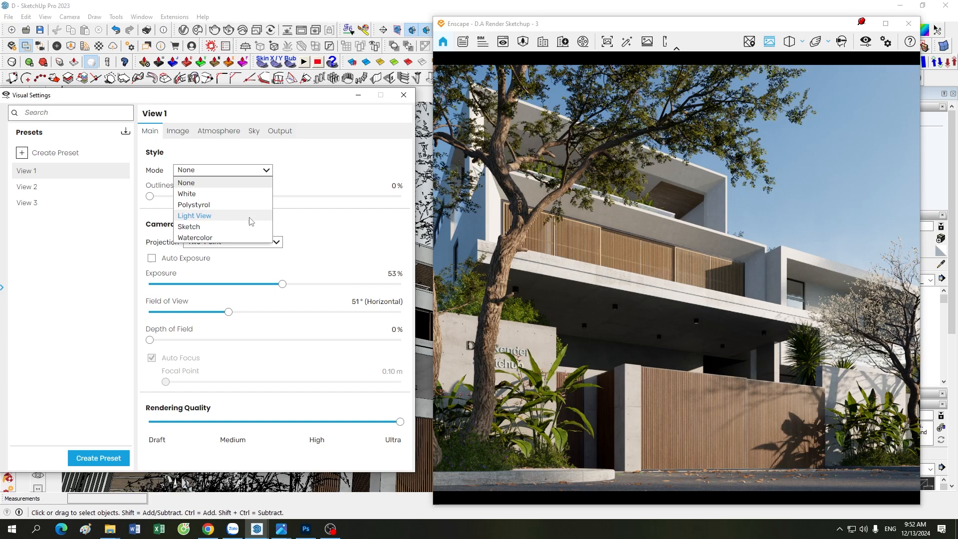
pyautogui.click(248, 198)
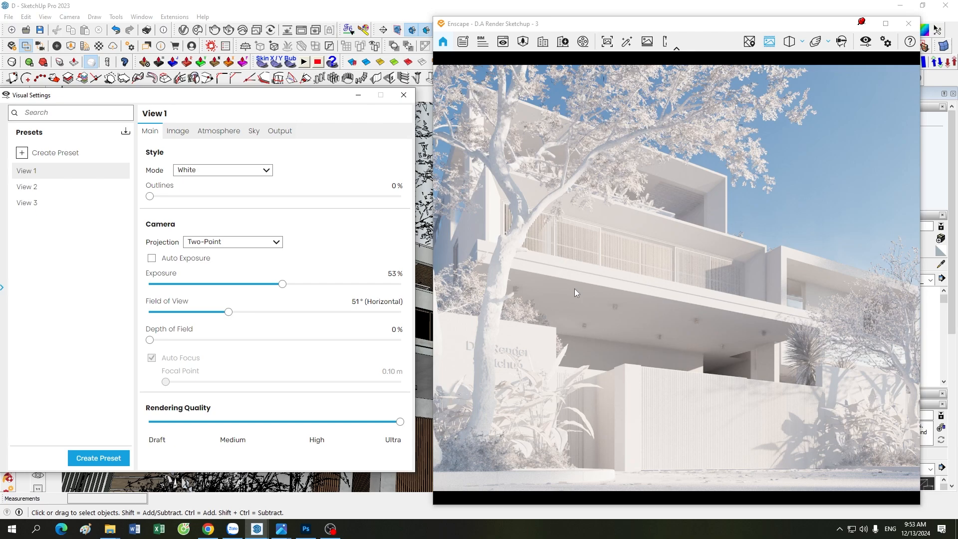
pyautogui.click(205, 170)
pyautogui.click(212, 214)
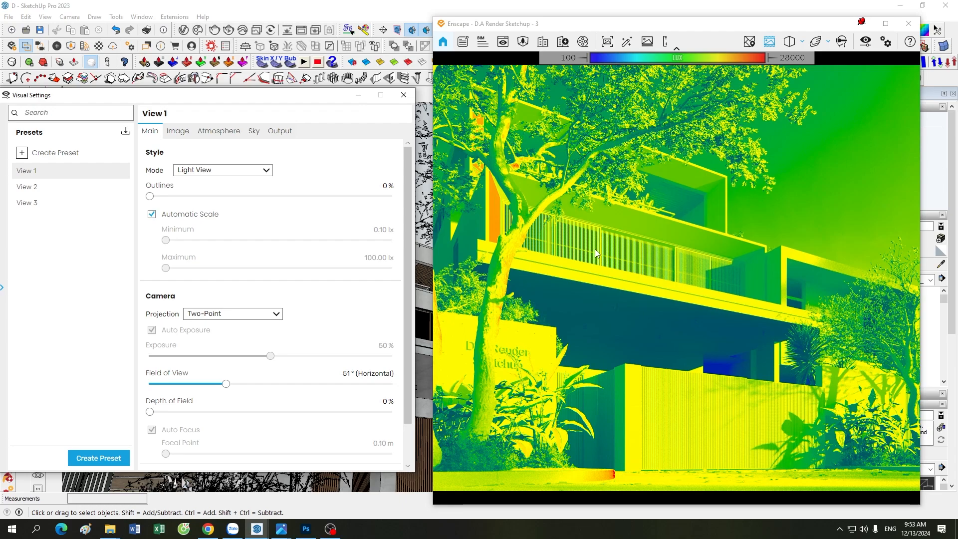
pyautogui.click(261, 170)
pyautogui.click(217, 183)
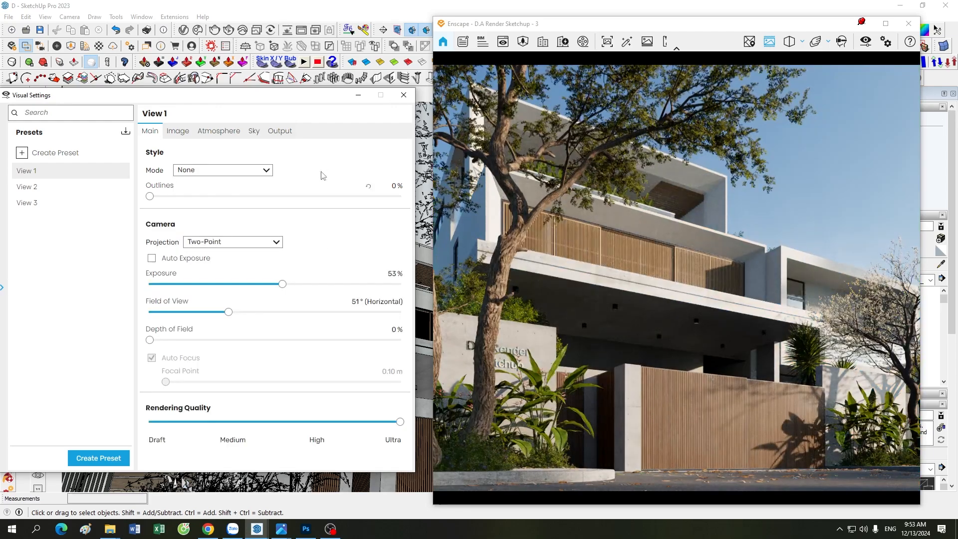
# Review the camera's Perspective, Two-Point and Orthographic projection options, keeping Two-Point selected
pyautogui.moveTo(315, 100); pyautogui.dragTo(318, 96)
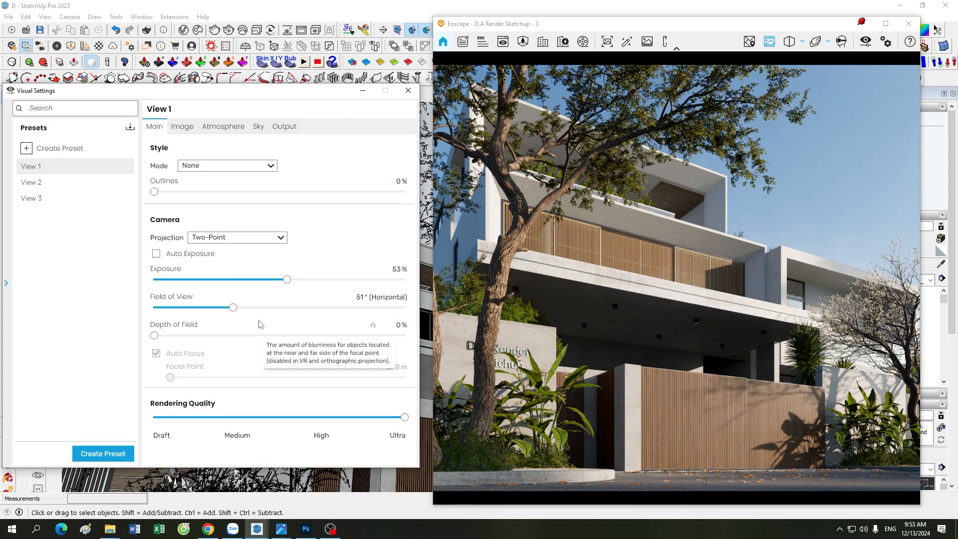
pyautogui.click(281, 238)
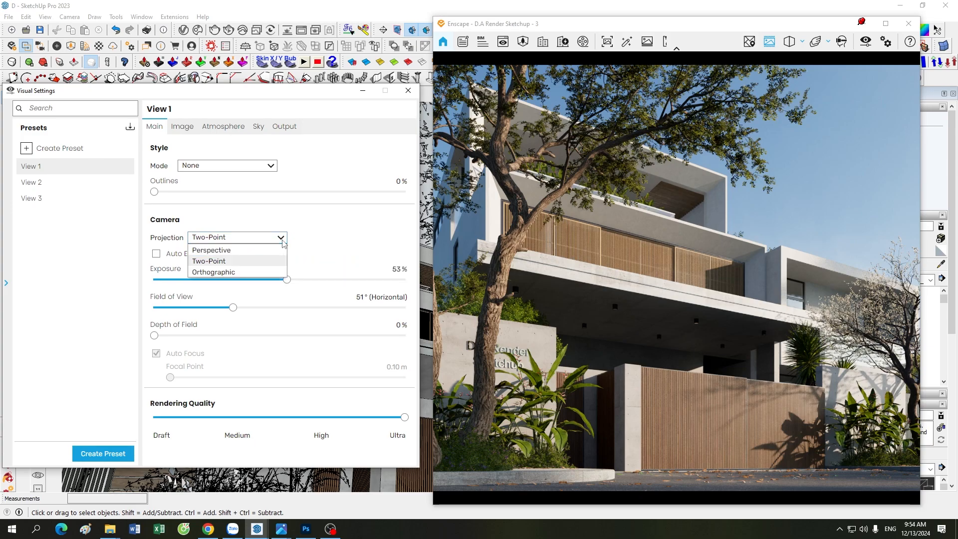
pyautogui.click(352, 221)
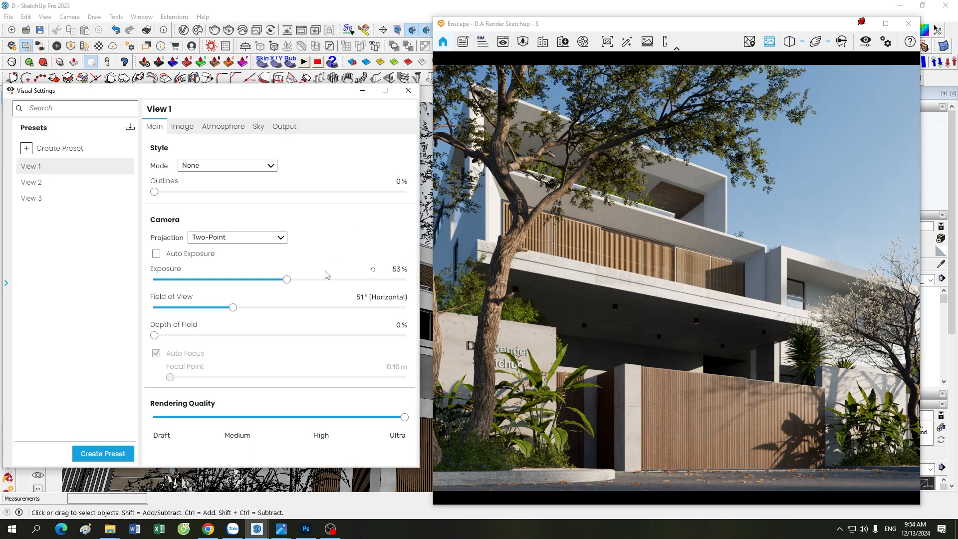
pyautogui.click(281, 239)
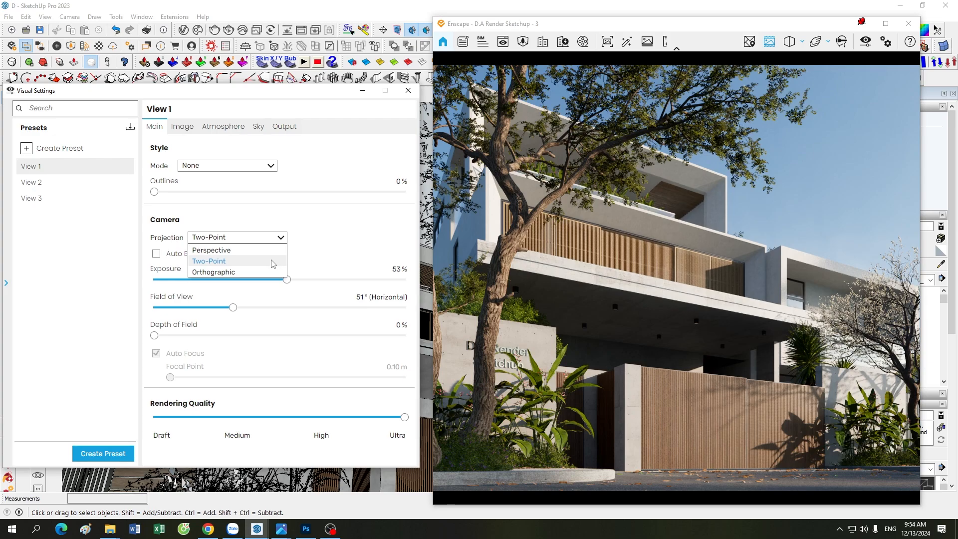
pyautogui.click(274, 262)
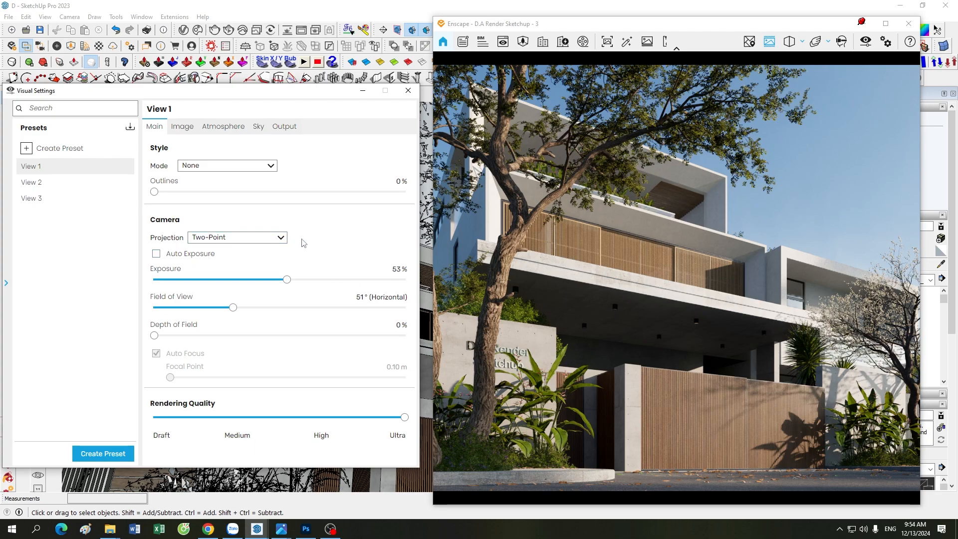
pyautogui.click(283, 238)
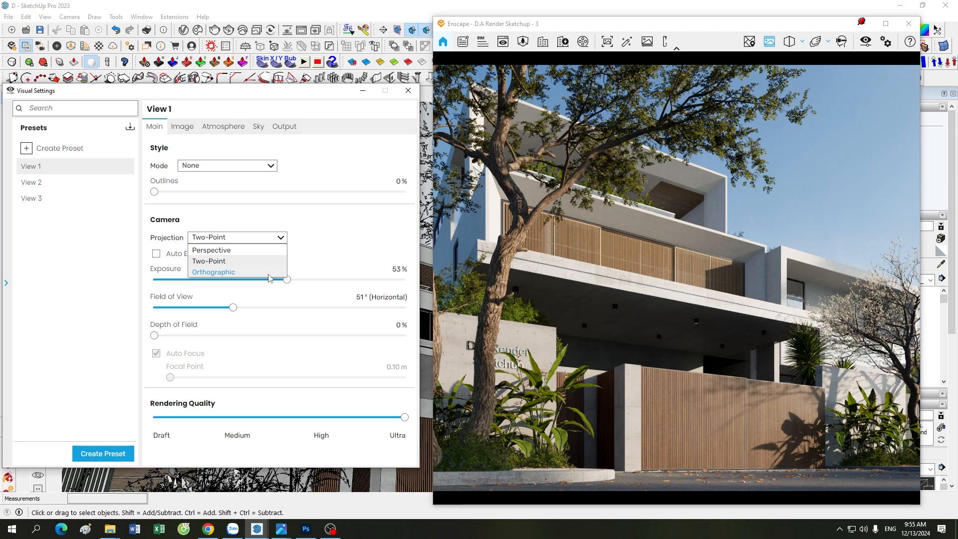
pyautogui.click(335, 238)
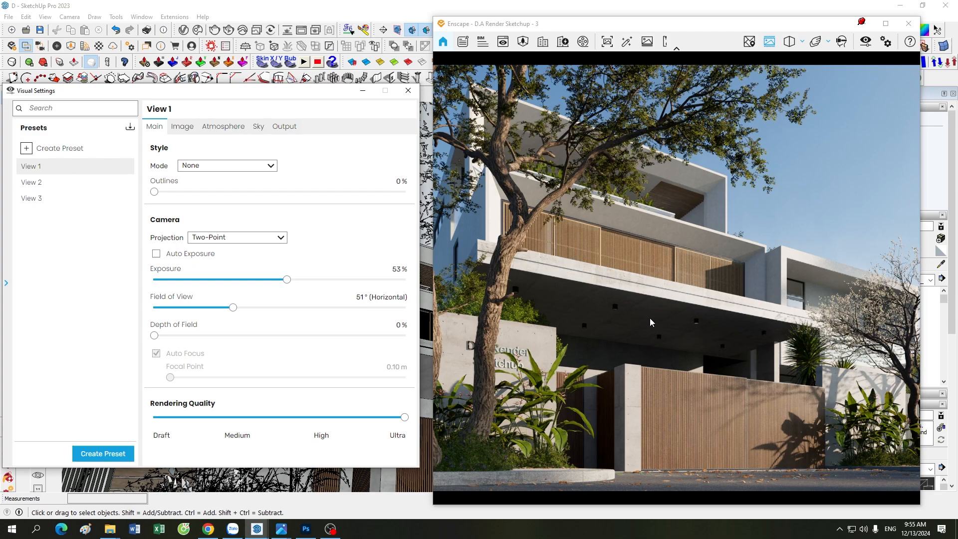
pyautogui.click(280, 238)
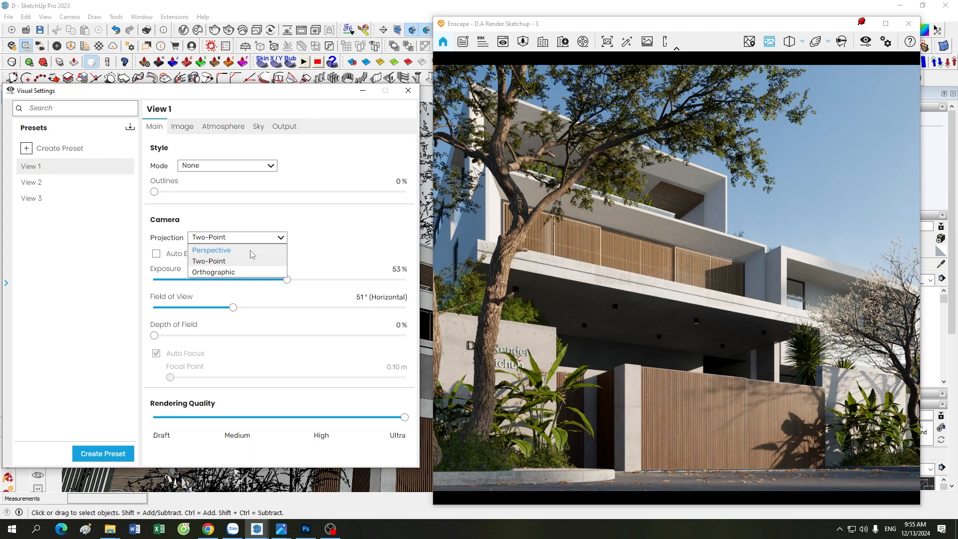
pyautogui.click(234, 260)
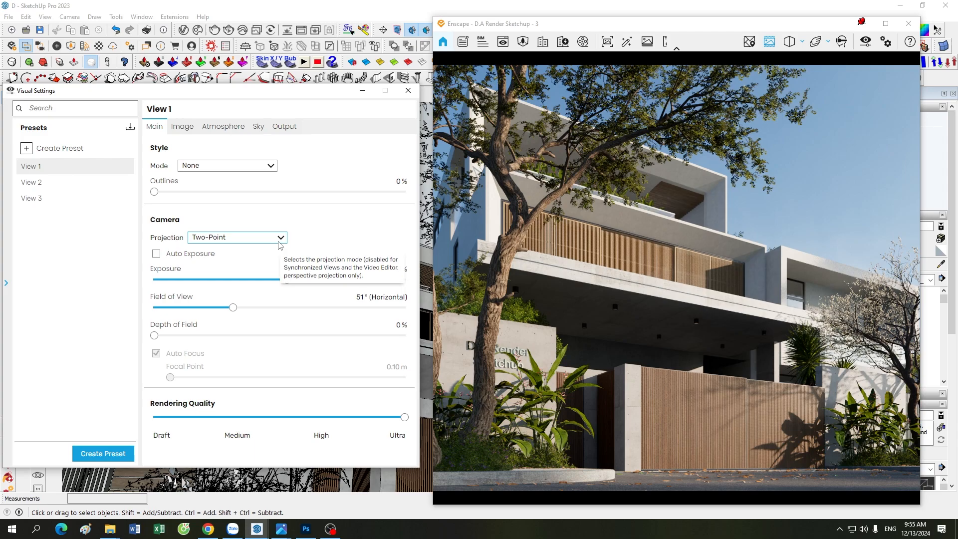
pyautogui.click(804, 41)
pyautogui.click(804, 41)
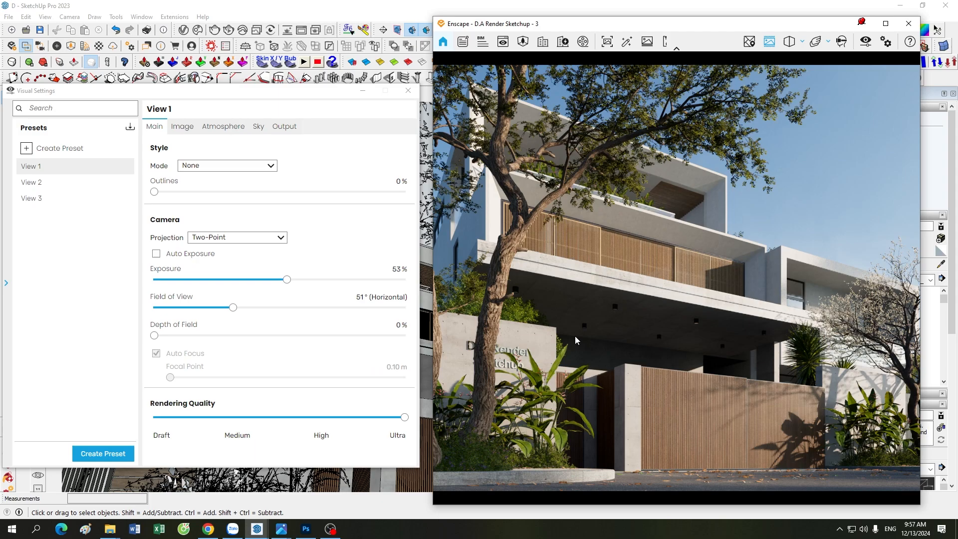
# Try a horizontal Field of View of 52°, and restore it to 51°
pyautogui.moveTo(238, 311)
pyautogui.mouseDown()
pyautogui.moveTo(309, 311)
pyautogui.moveTo(236, 310)
pyautogui.mouseUp()
pyautogui.click(360, 297)
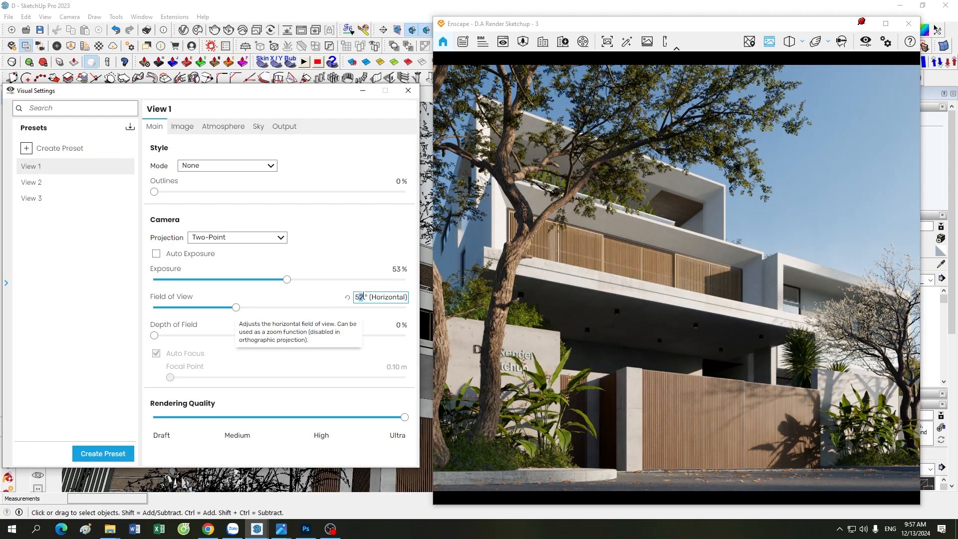
pyautogui.write('1')
pyautogui.click(576, 329)
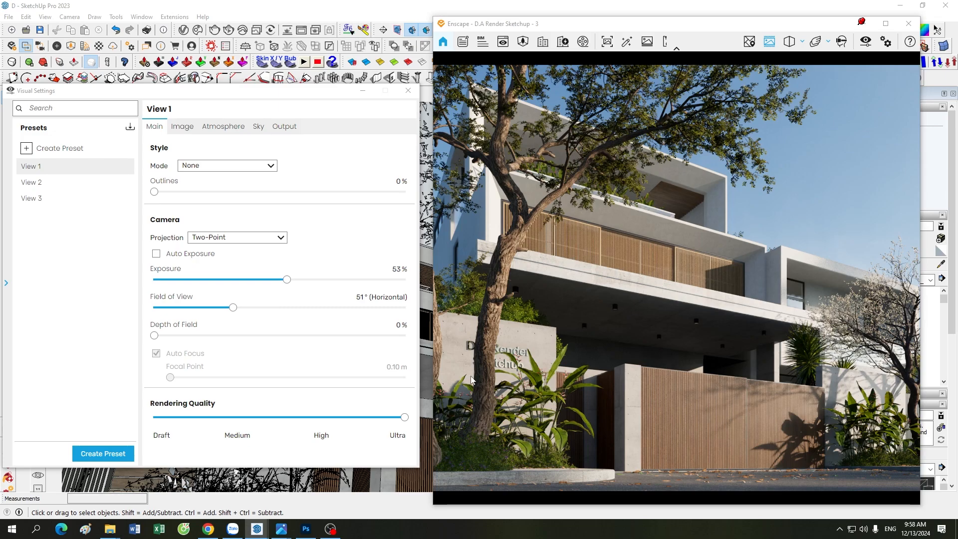
# Try a Depth of Field of 26% to blur the house background, and reset it to 0%
pyautogui.click(156, 336)
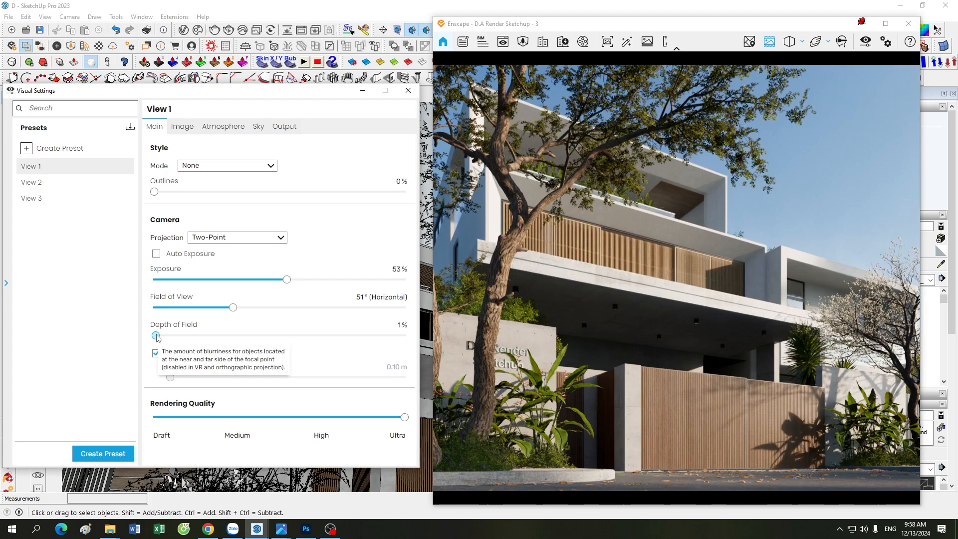
pyautogui.moveTo(156, 337); pyautogui.dragTo(219, 338)
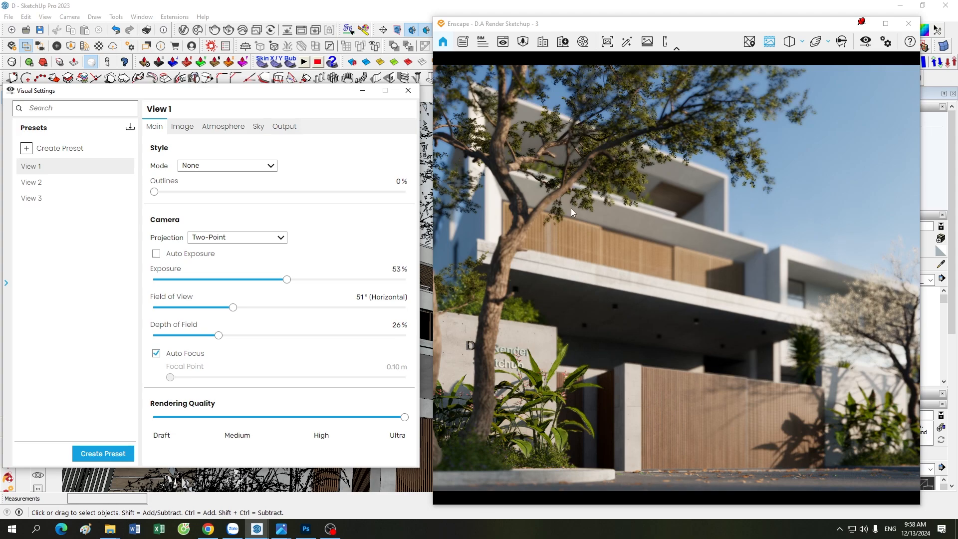
pyautogui.moveTo(219, 336); pyautogui.dragTo(139, 338)
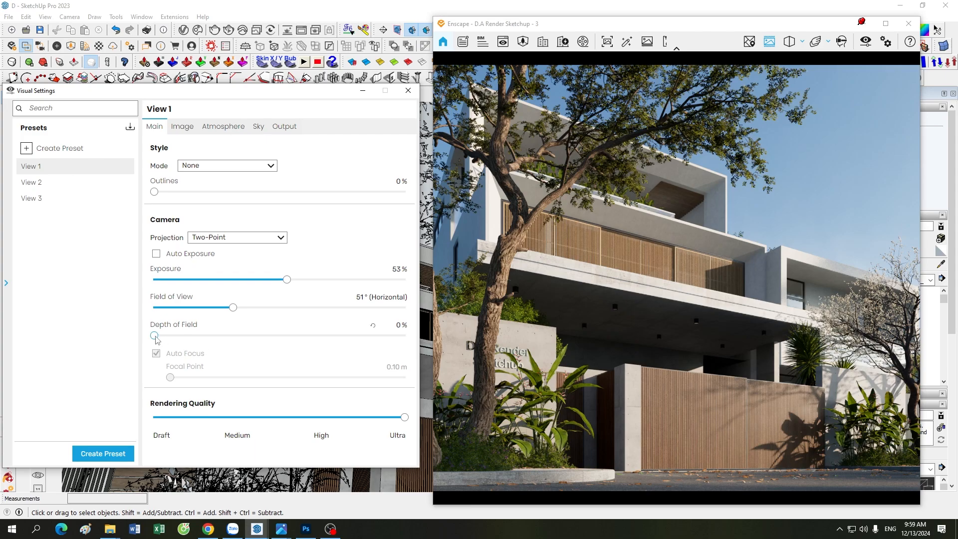
# Compare the camera's Depth of Field at 100% and 20%, and set it to 10%
pyautogui.moveTo(155, 335); pyautogui.dragTo(419, 341)
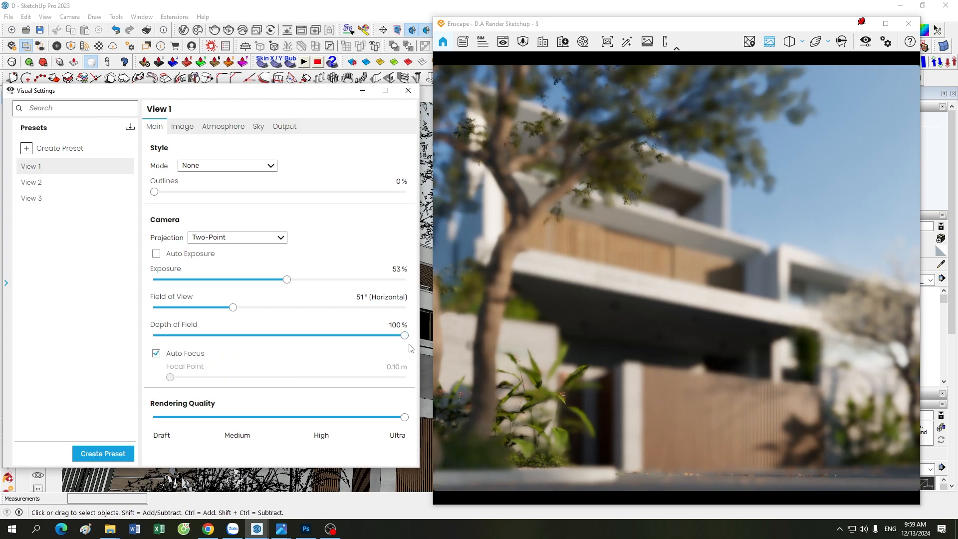
pyautogui.click(394, 325)
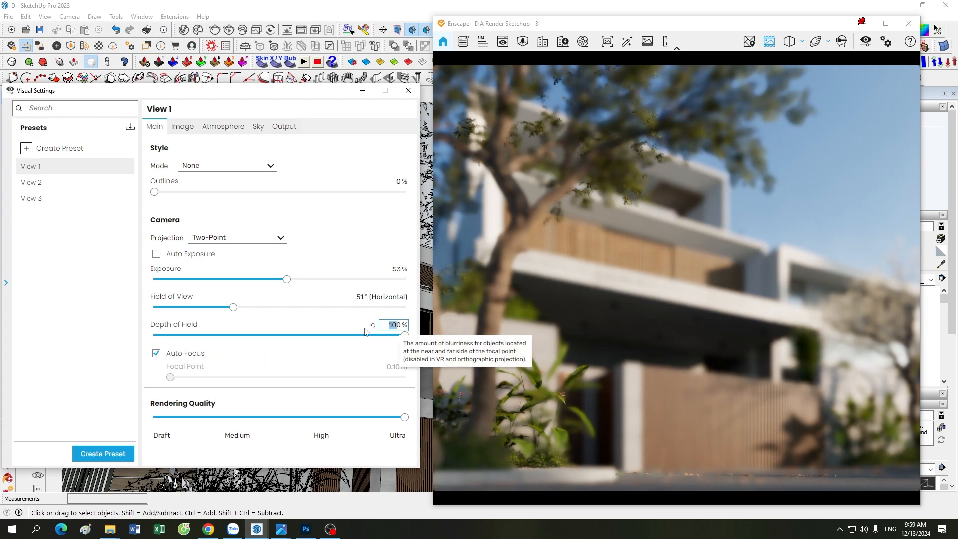
pyautogui.write('20')
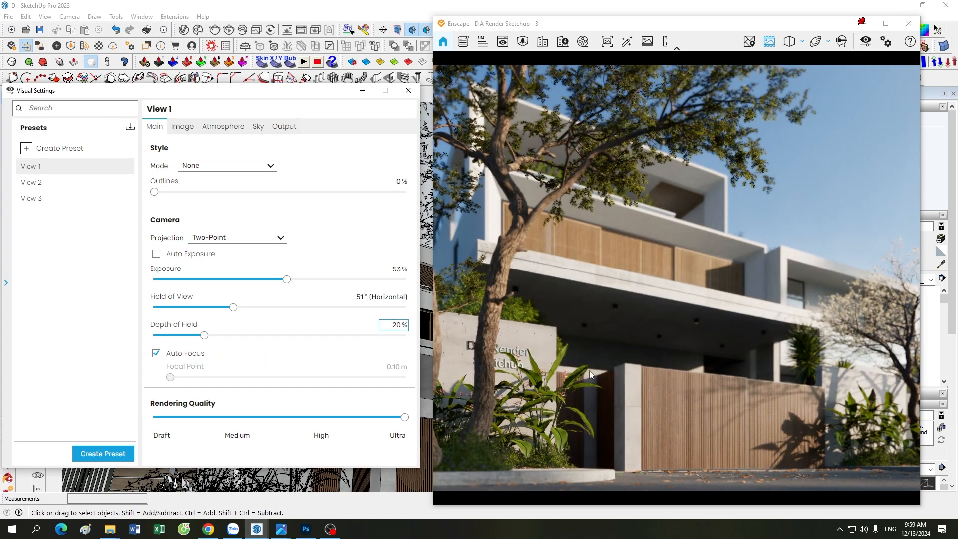
pyautogui.click(391, 325)
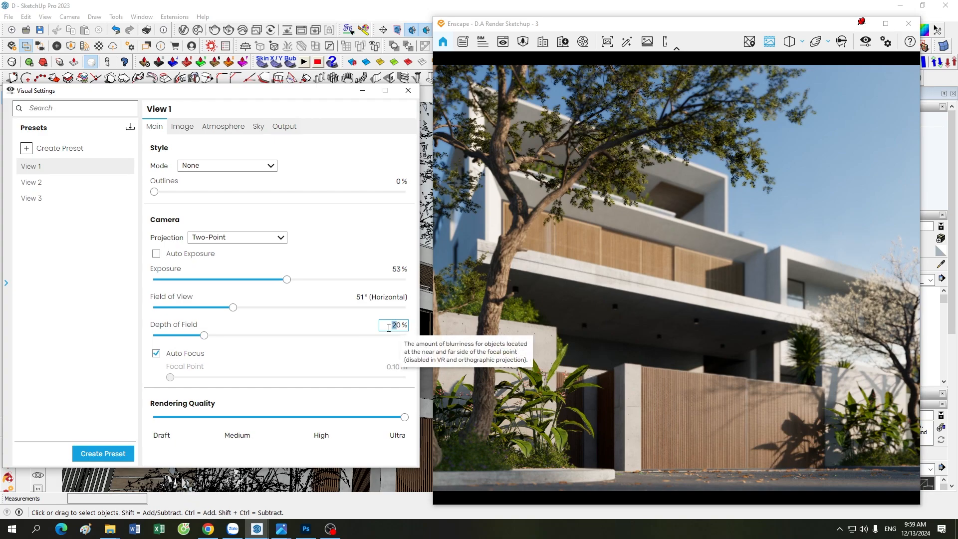
pyautogui.write('10')
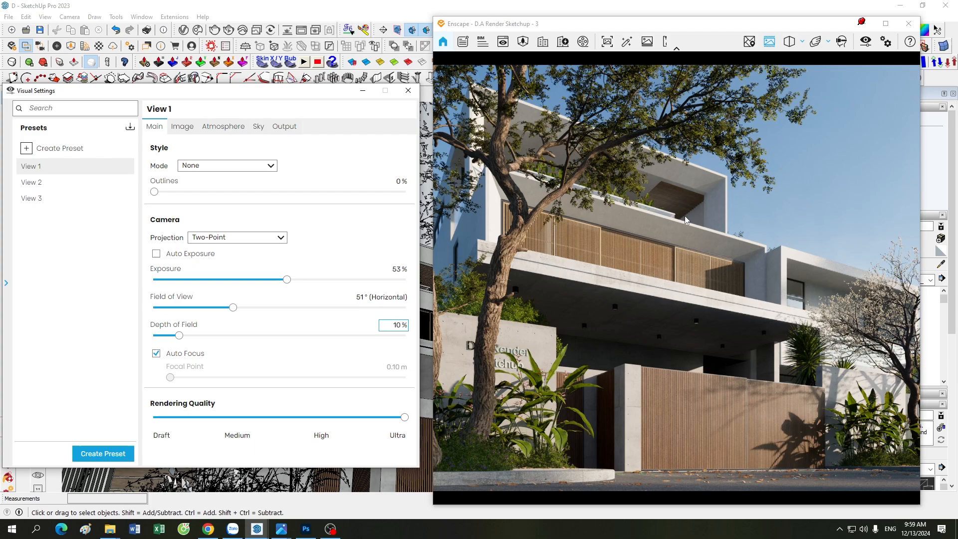
# Compare the camera's Depth of Field at 20% and 15%, keeping 15%
pyautogui.click(382, 326)
pyautogui.write('20')
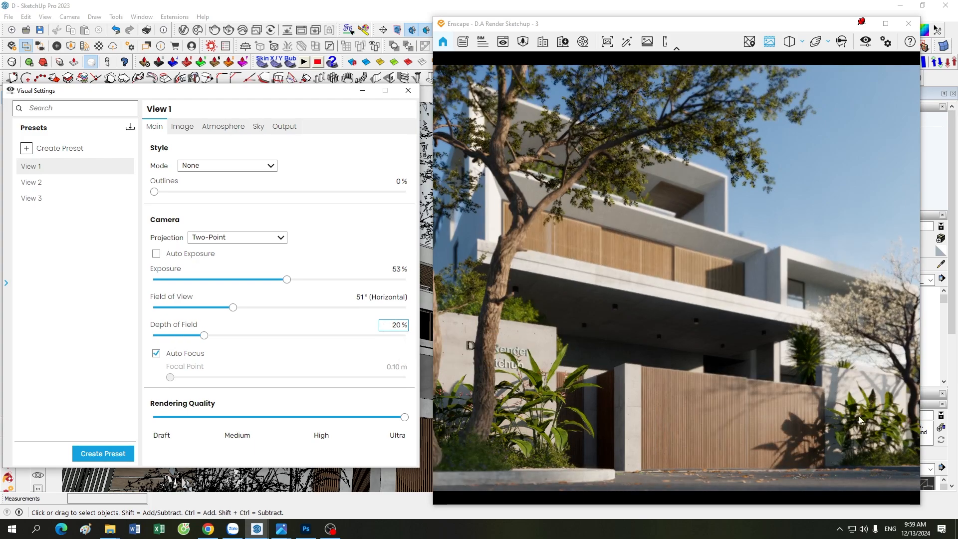
pyautogui.click(398, 325)
pyautogui.write('15')
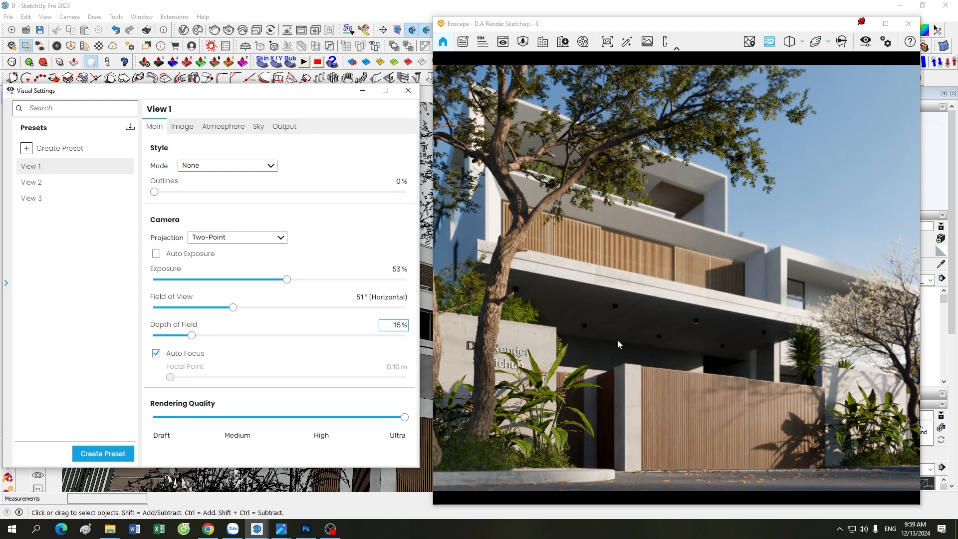
pyautogui.click(667, 354)
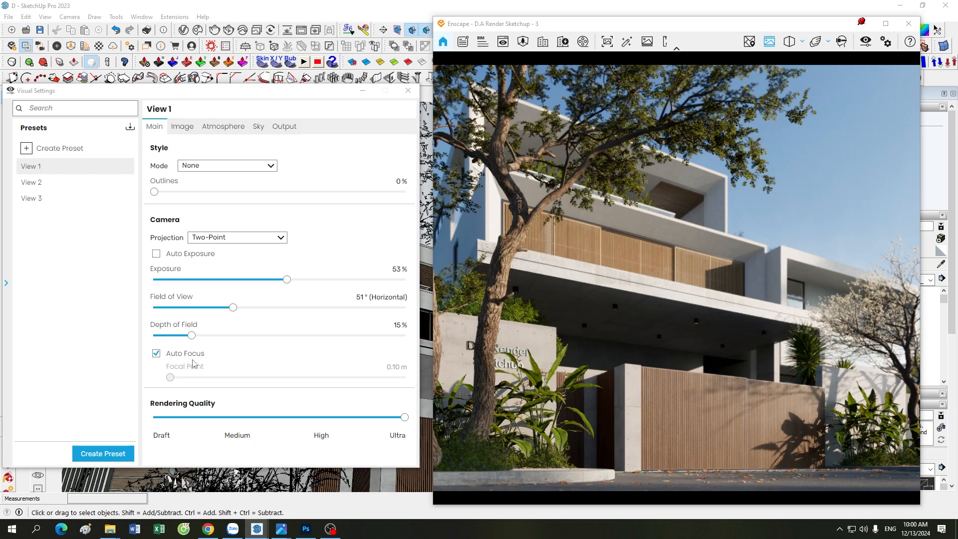
# Turn off Auto Focus, set the Focal Point to about 6.99 m, and set the Depth of Field to 25%
pyautogui.click(156, 353)
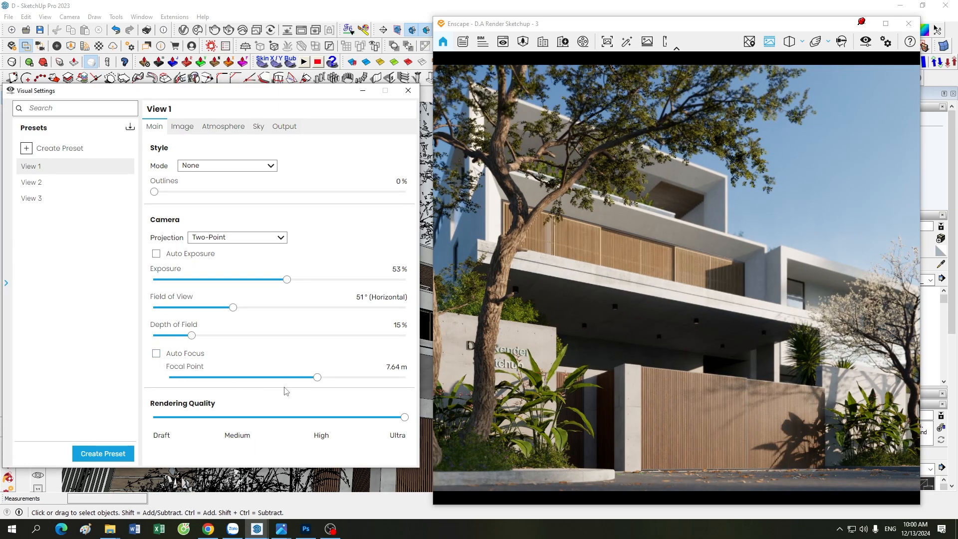
pyautogui.moveTo(317, 377)
pyautogui.mouseDown()
pyautogui.moveTo(170, 377)
pyautogui.moveTo(345, 379)
pyautogui.moveTo(269, 380)
pyautogui.moveTo(333, 381)
pyautogui.moveTo(314, 382)
pyautogui.mouseUp()
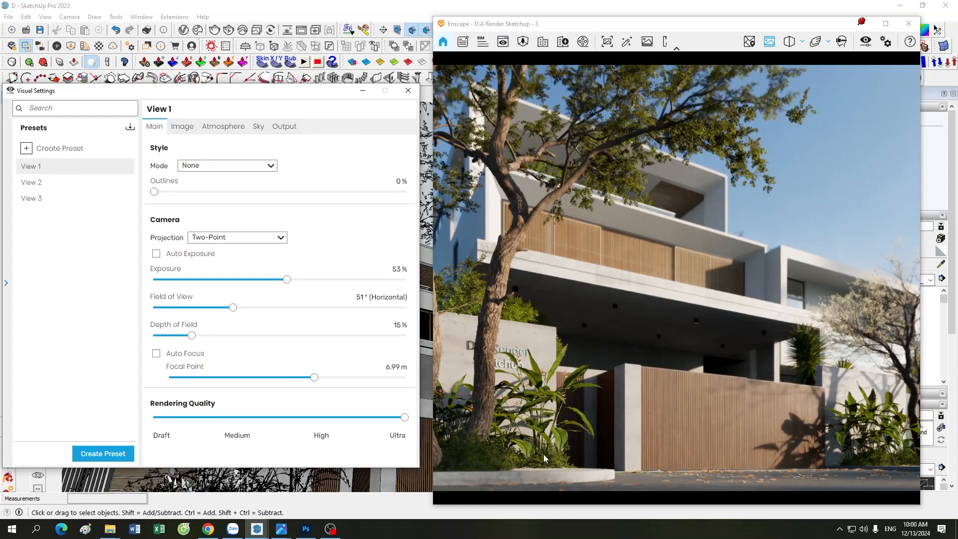
pyautogui.click(395, 325)
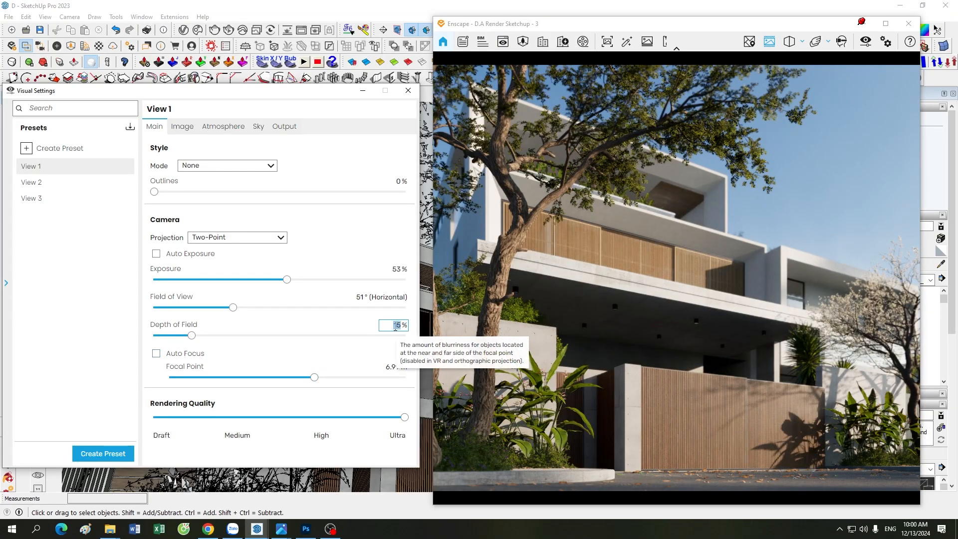
pyautogui.write('25')
pyautogui.press('Return')
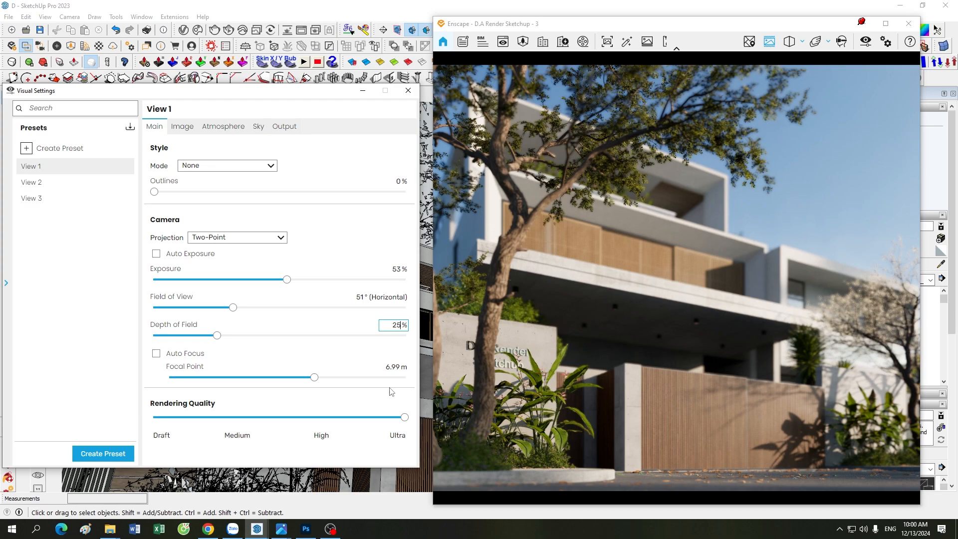
# Try a Focal Point of about 18.72 m to focus on the house, and bring it back to about 6.89 m
pyautogui.click(317, 377)
pyautogui.moveTo(316, 377); pyautogui.dragTo(348, 378)
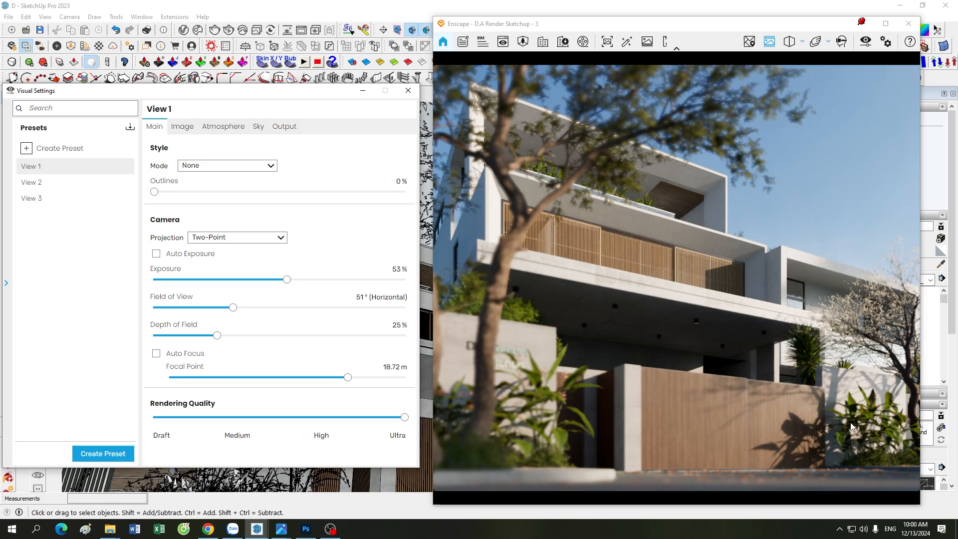
pyautogui.moveTo(348, 377); pyautogui.dragTo(314, 380)
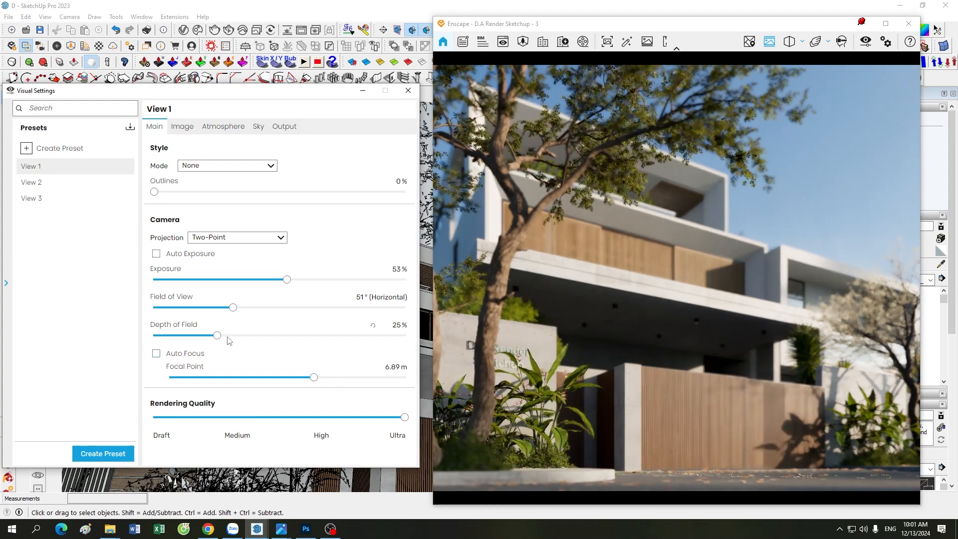
# Try a stronger Depth of Field of 42%, and restore it to 25%
pyautogui.moveTo(217, 337); pyautogui.dragTo(260, 337)
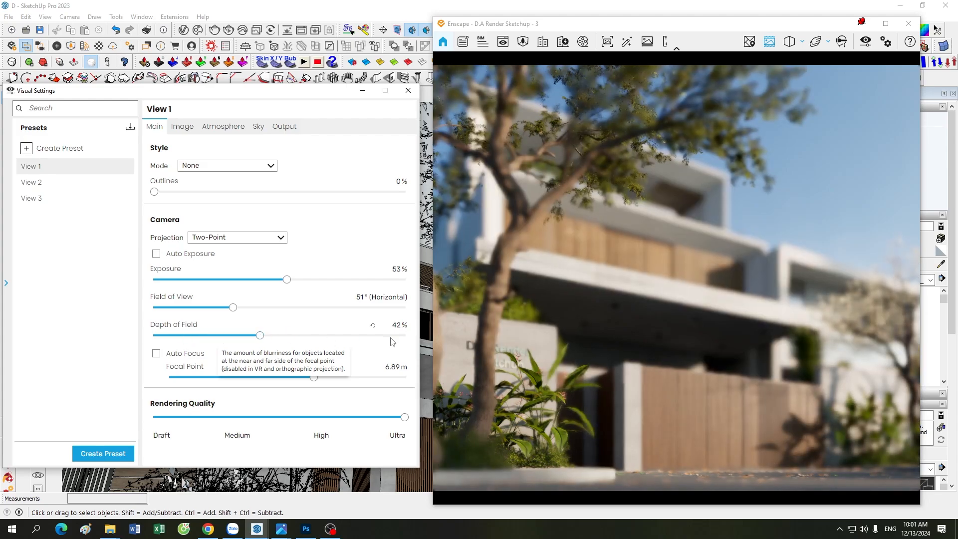
pyautogui.click(397, 326)
pyautogui.write('25')
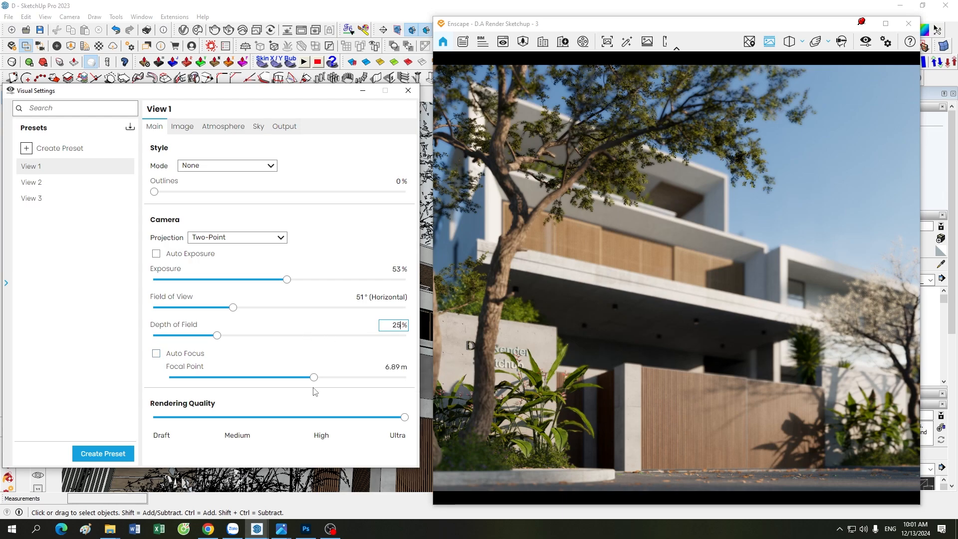
# Turn Auto Focus back on and reset the Depth of Field to 0%
pyautogui.click(156, 357)
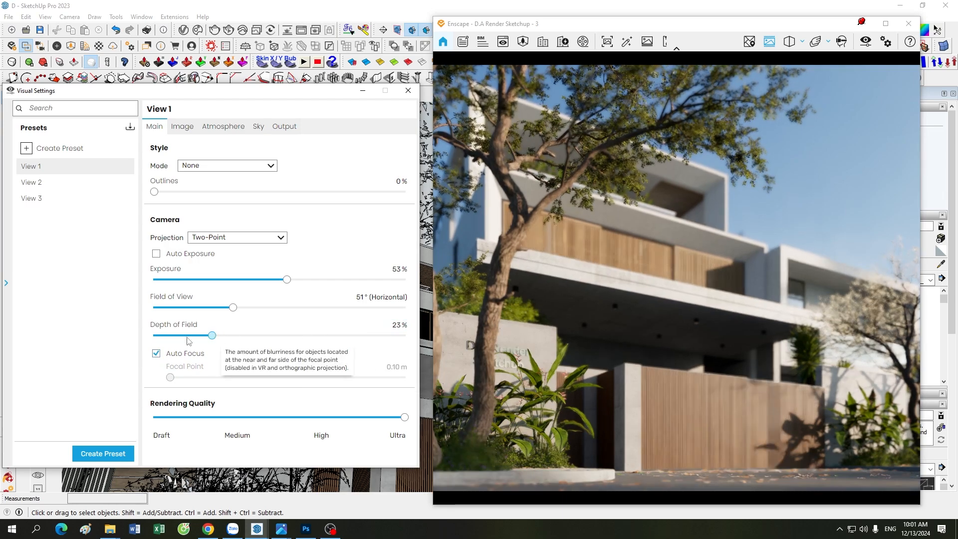
pyautogui.moveTo(217, 335); pyautogui.dragTo(153, 335)
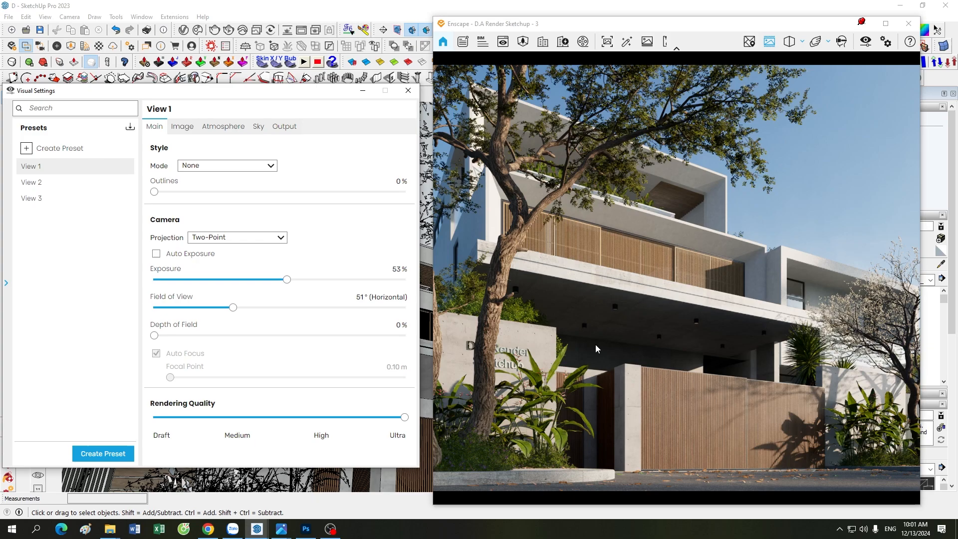
# Compare the Rendering Quality at Draft and Ultra, keeping Ultra
pyautogui.moveTo(405, 417); pyautogui.dragTo(154, 417)
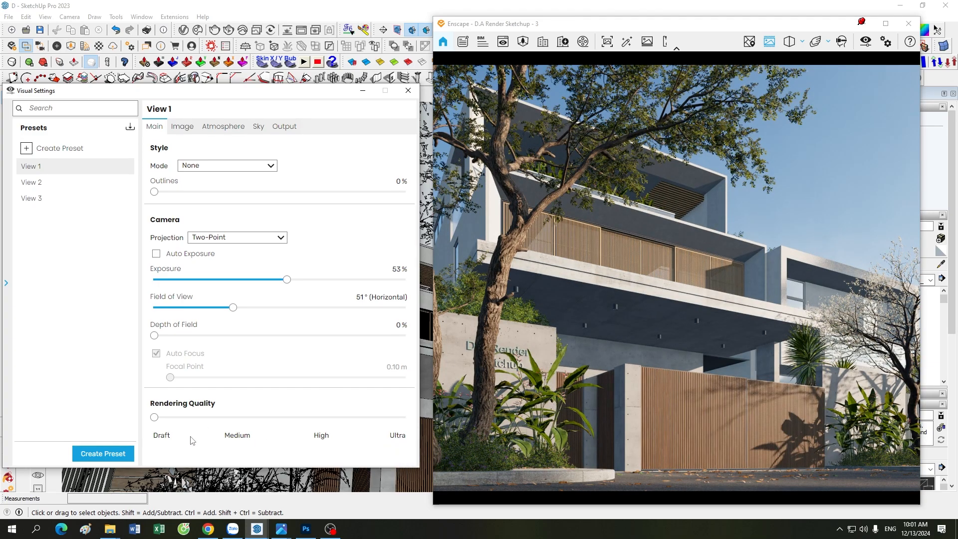
pyautogui.moveTo(155, 418); pyautogui.dragTo(405, 419)
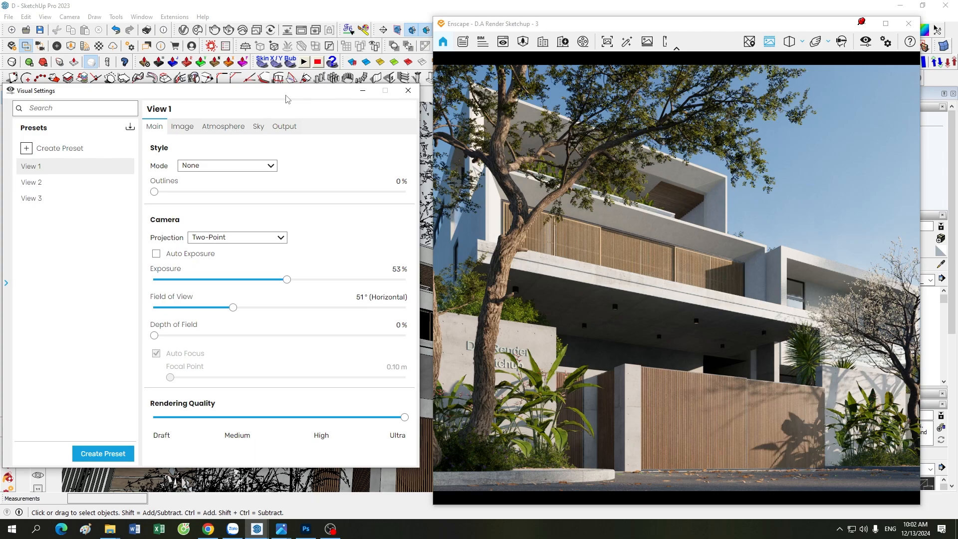
# Review the available Style modes from White to Watercolor, keeping None selected
pyautogui.moveTo(294, 95)
pyautogui.mouseDown()
pyautogui.moveTo(301, 72)
pyautogui.moveTo(293, 105)
pyautogui.moveTo(298, 82)
pyautogui.mouseUp()
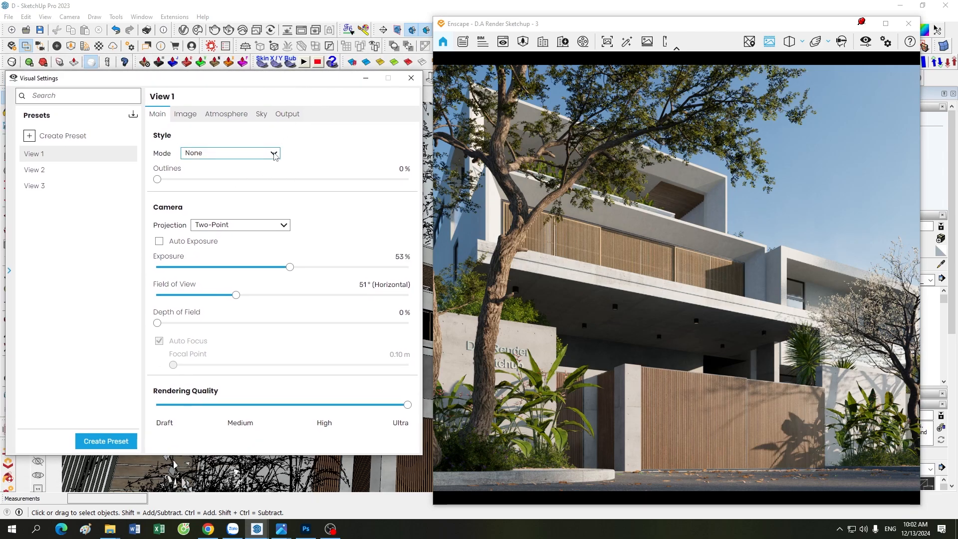
pyautogui.click(274, 154)
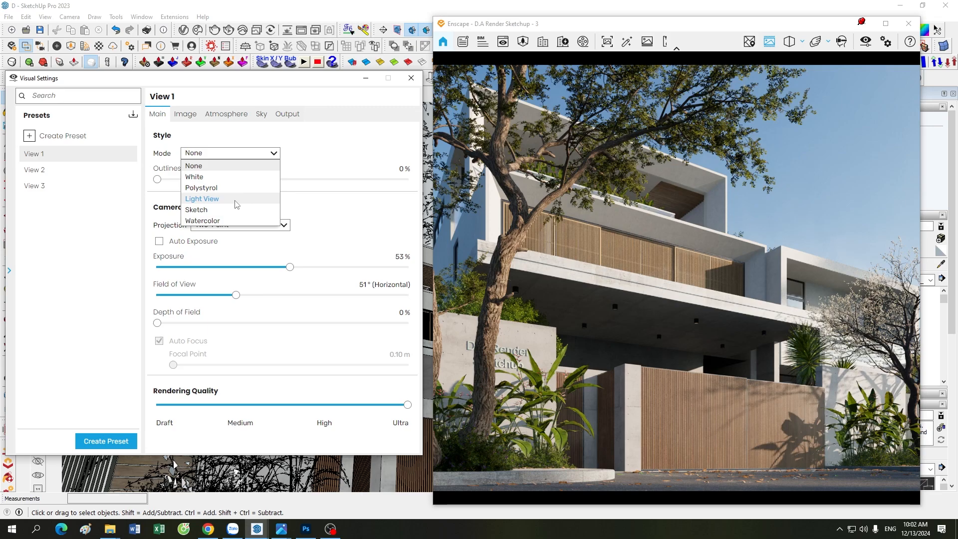
pyautogui.click(265, 88)
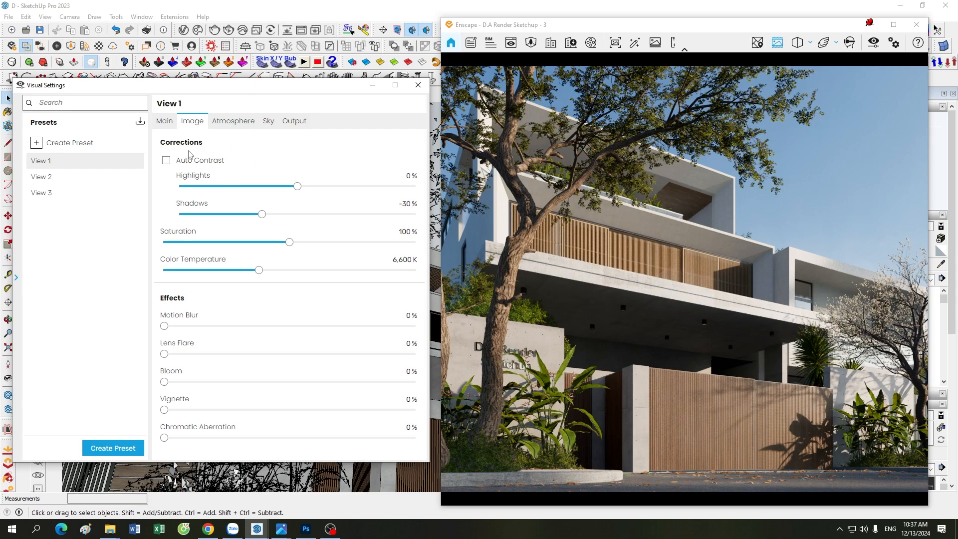
# Try image Highlights of 46% and -4%, and reset them to 0%
pyautogui.moveTo(212, 194)
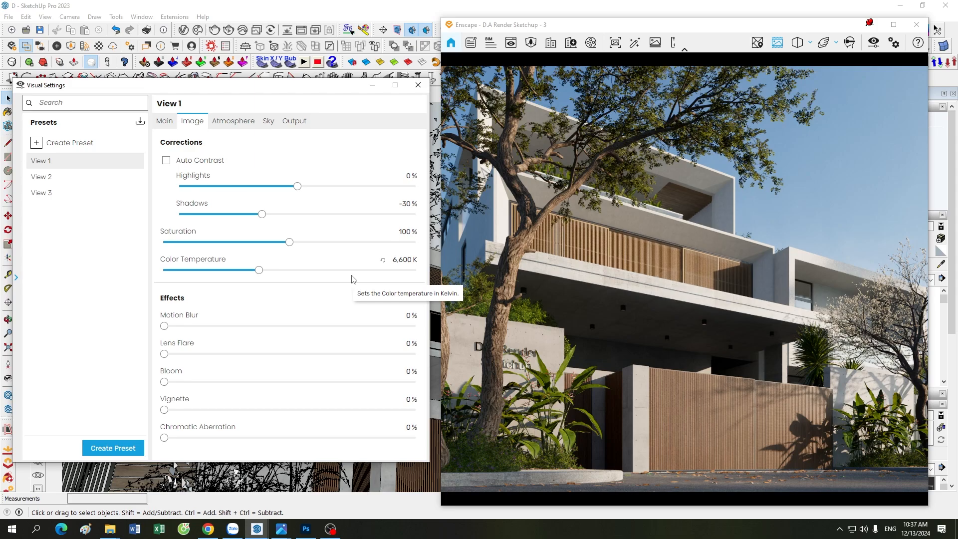
pyautogui.moveTo(307, 91); pyautogui.dragTo(311, 106)
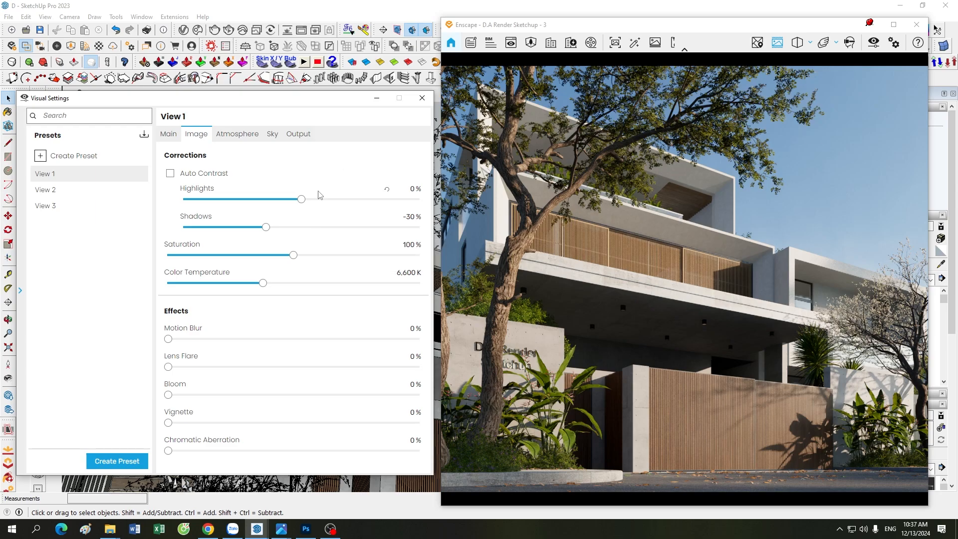
pyautogui.moveTo(301, 199); pyautogui.dragTo(356, 199)
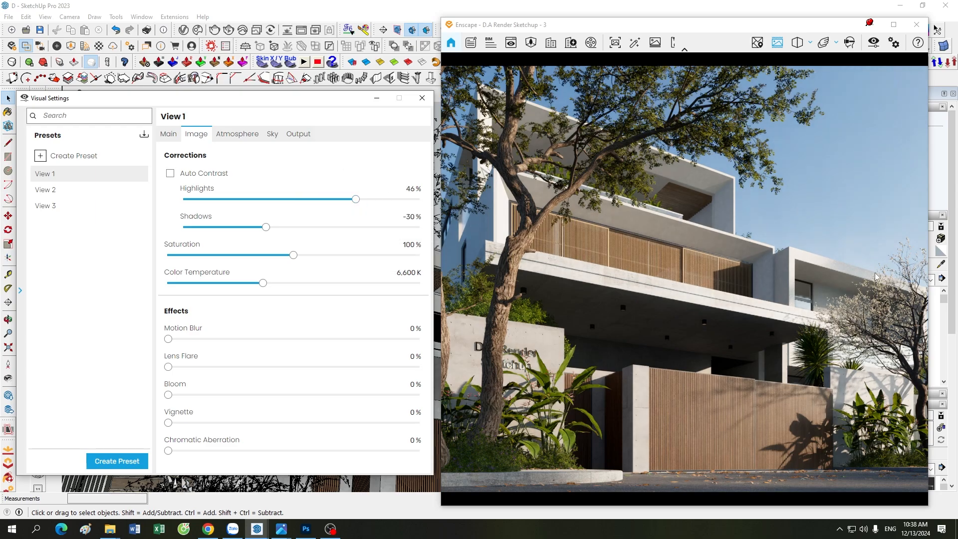
pyautogui.moveTo(356, 199); pyautogui.dragTo(296, 206)
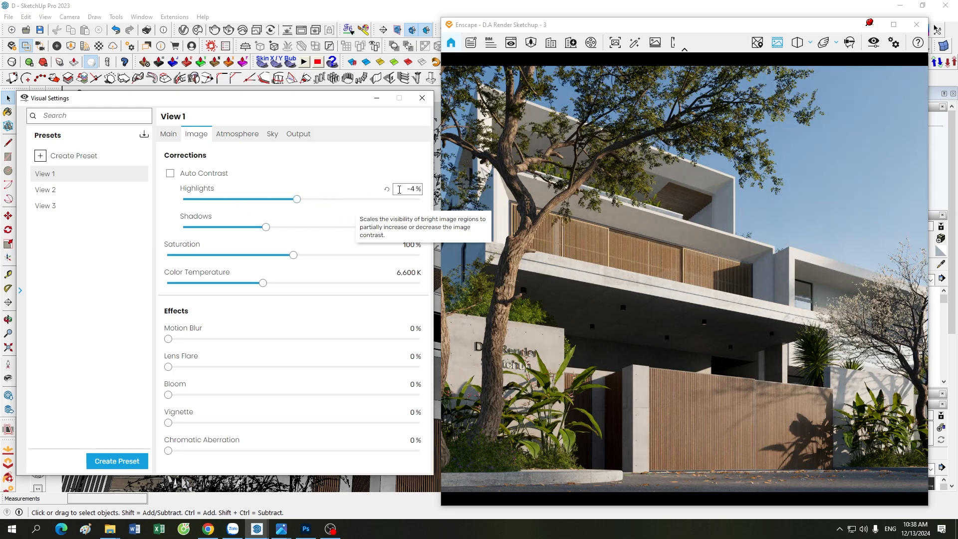
pyautogui.rightClick(386, 196)
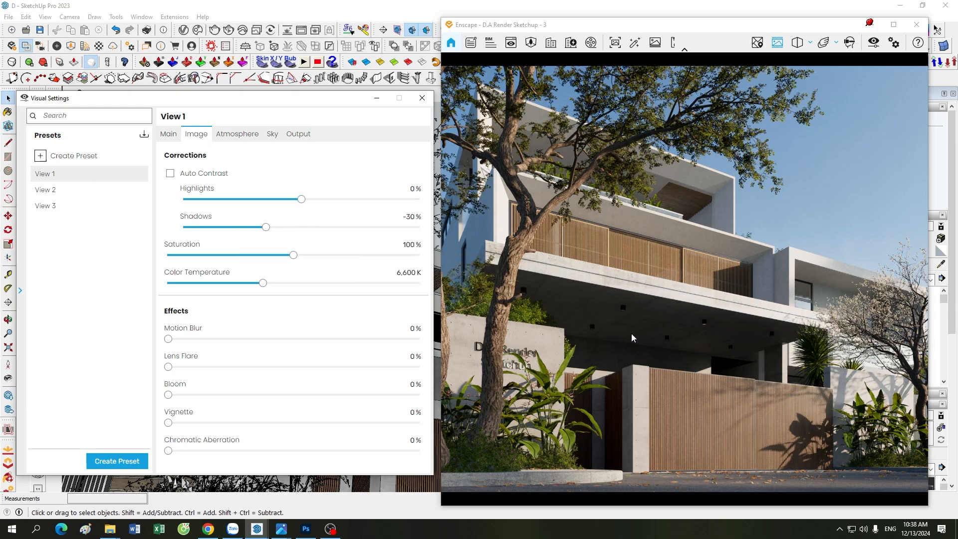
# Try darker image Shadows of about -45%, and restore them to -30%
pyautogui.moveTo(266, 227)
pyautogui.mouseDown()
pyautogui.moveTo(378, 227)
pyautogui.moveTo(207, 234)
pyautogui.moveTo(292, 233)
pyautogui.moveTo(235, 235)
pyautogui.moveTo(259, 232)
pyautogui.moveTo(250, 232)
pyautogui.mouseUp()
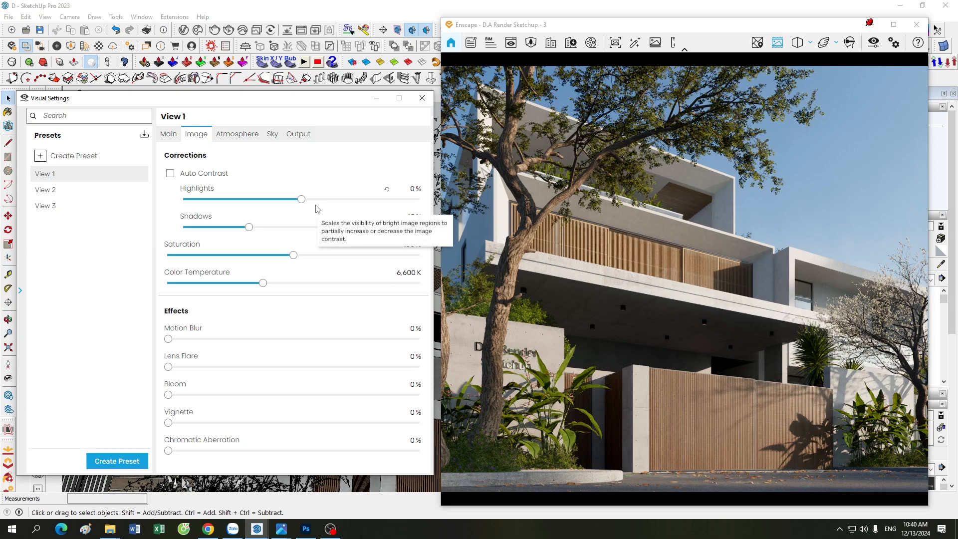
pyautogui.click(412, 219)
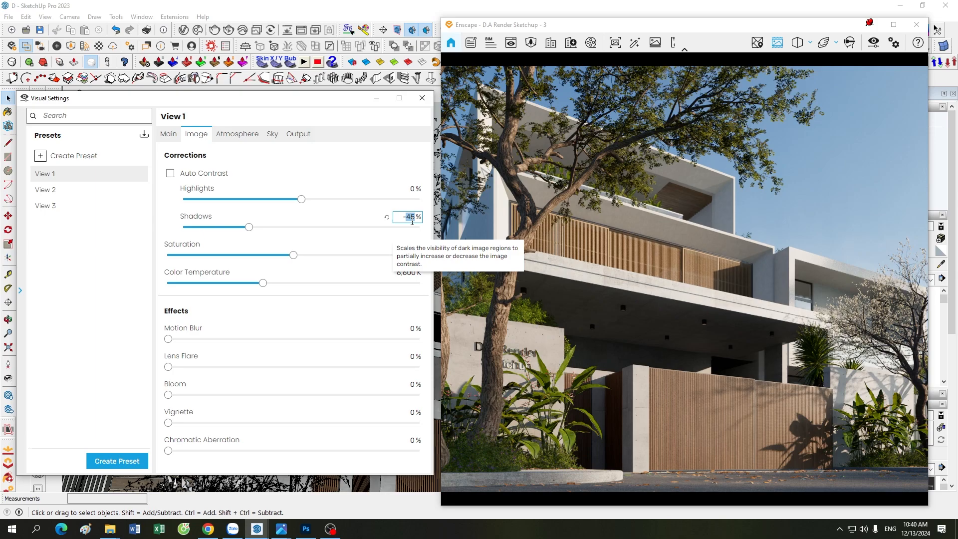
pyautogui.write('-30')
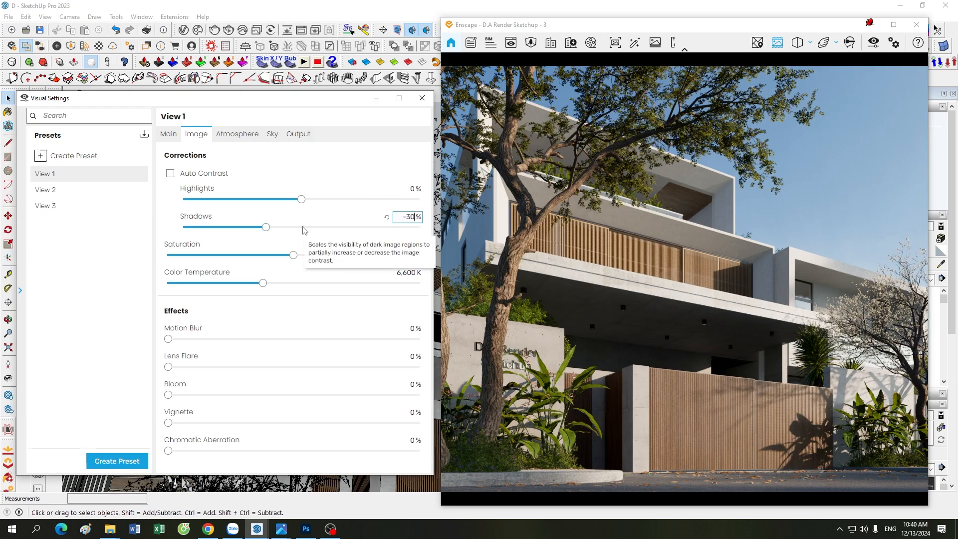
# Compare the render with Auto Contrast on and off several times, leaving it off
pyautogui.click(198, 180)
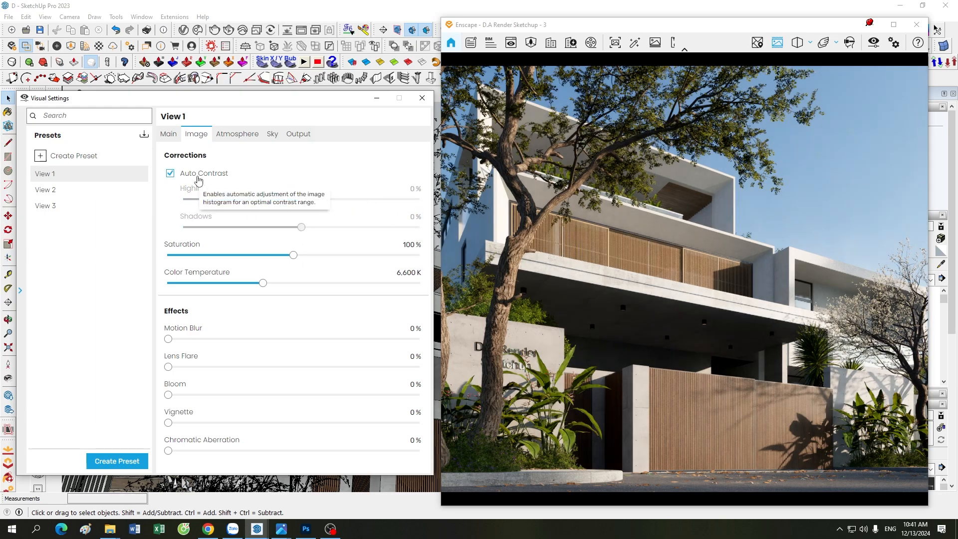
pyautogui.click(197, 181)
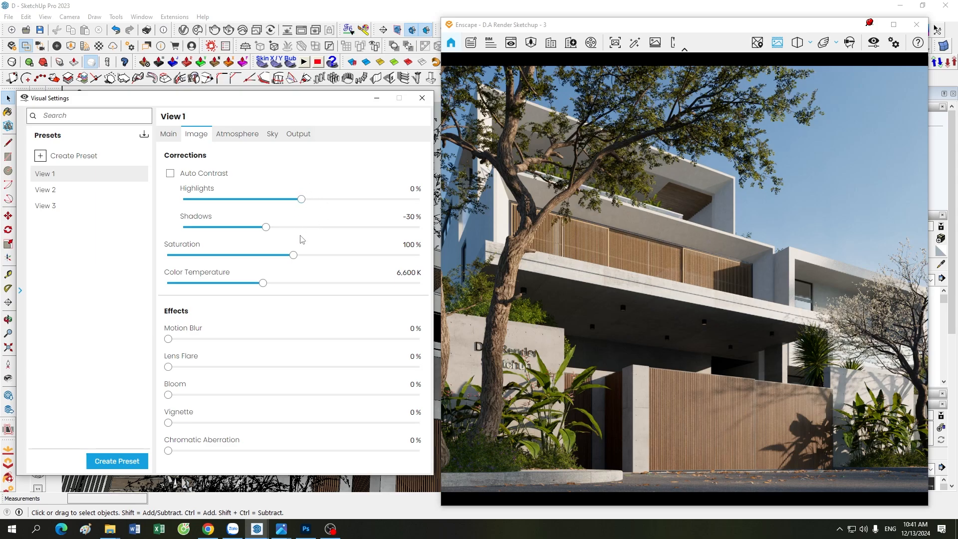
pyautogui.click(199, 181)
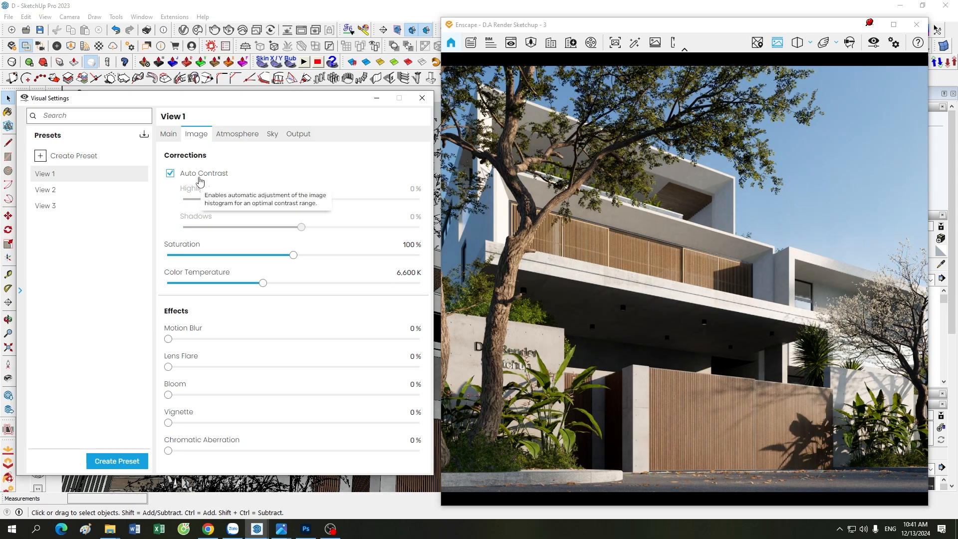
pyautogui.click(199, 181)
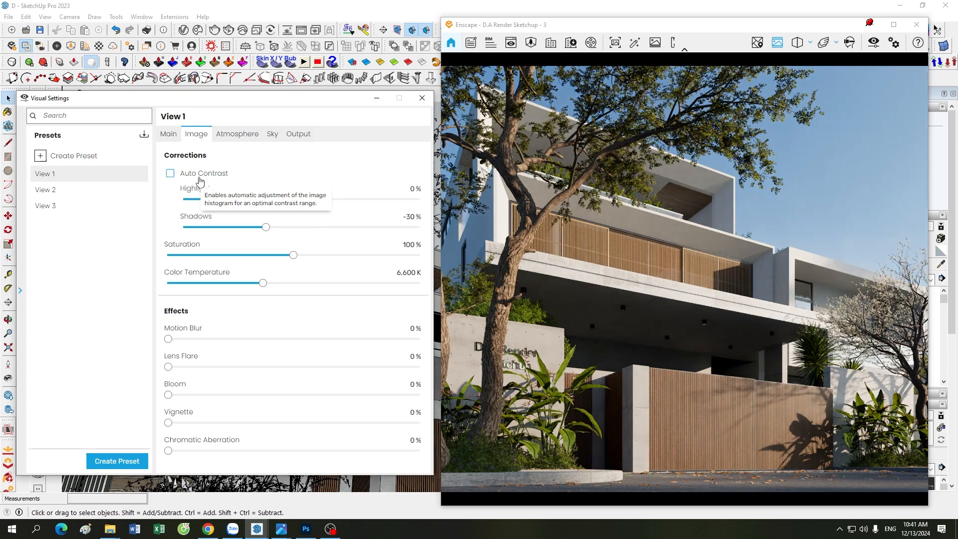
pyautogui.click(199, 180)
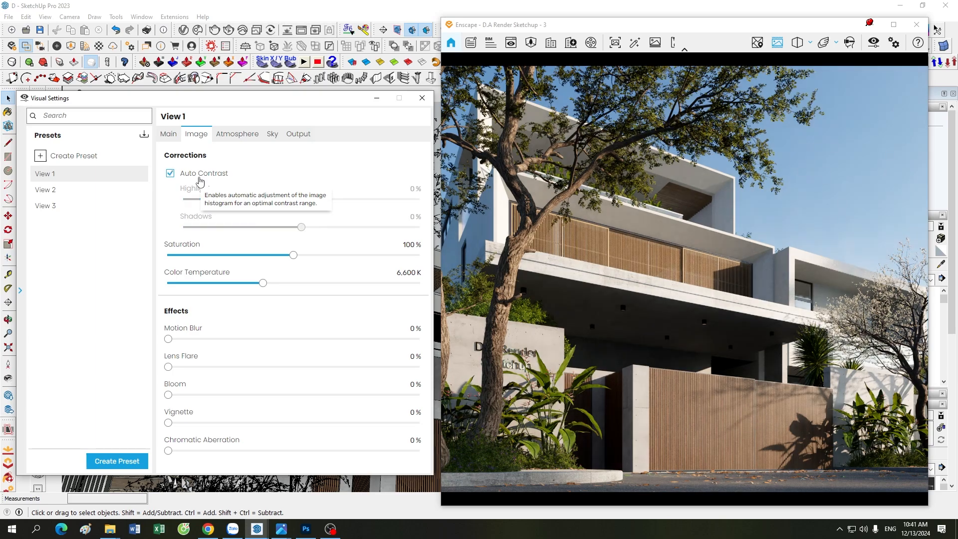
pyautogui.click(200, 181)
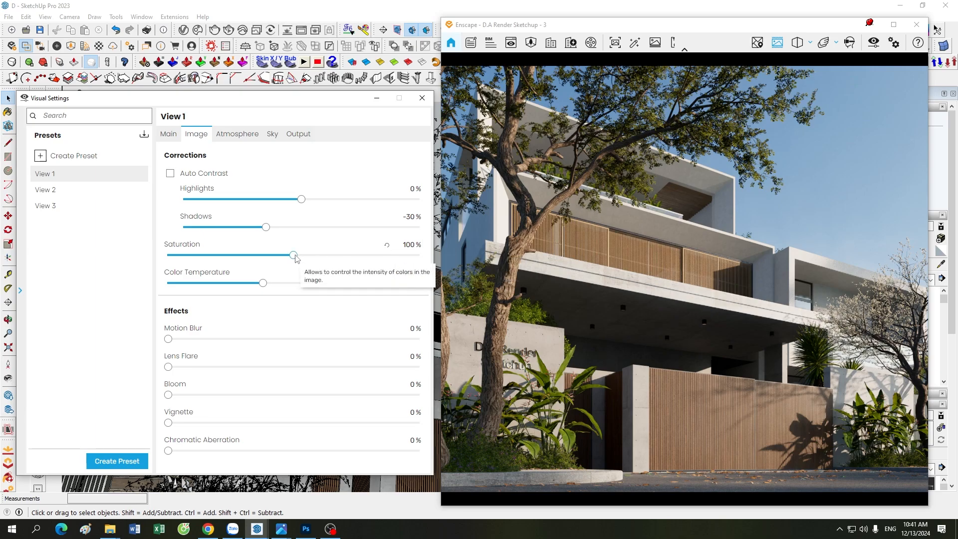
# Try lower and higher color Saturation up to 116%, and reset it to 100%
pyautogui.moveTo(294, 255)
pyautogui.mouseDown()
pyautogui.moveTo(342, 255)
pyautogui.moveTo(248, 256)
pyautogui.moveTo(344, 260)
pyautogui.moveTo(239, 259)
pyautogui.moveTo(302, 257)
pyautogui.mouseUp()
pyautogui.moveTo(295, 262); pyautogui.dragTo(282, 258)
pyautogui.moveTo(281, 258); pyautogui.dragTo(315, 263)
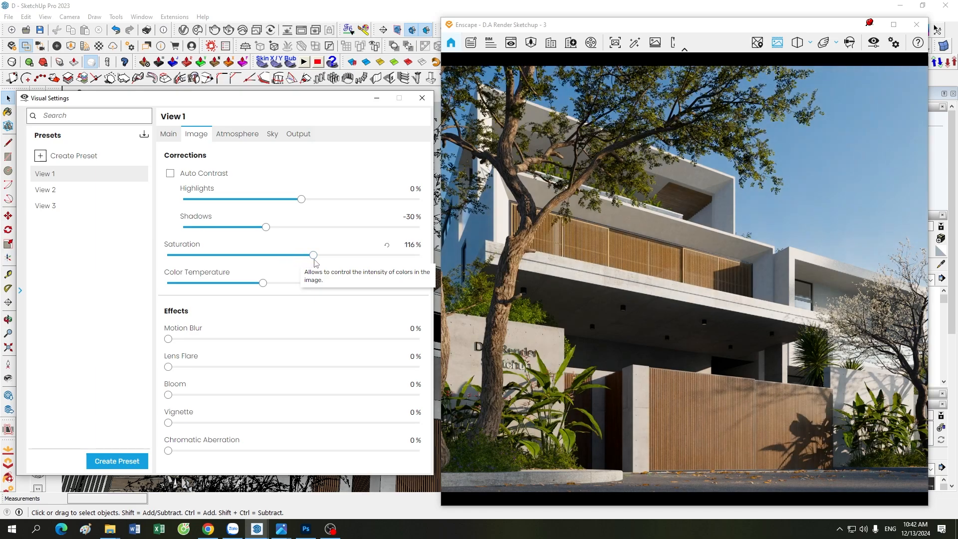
pyautogui.click(387, 245)
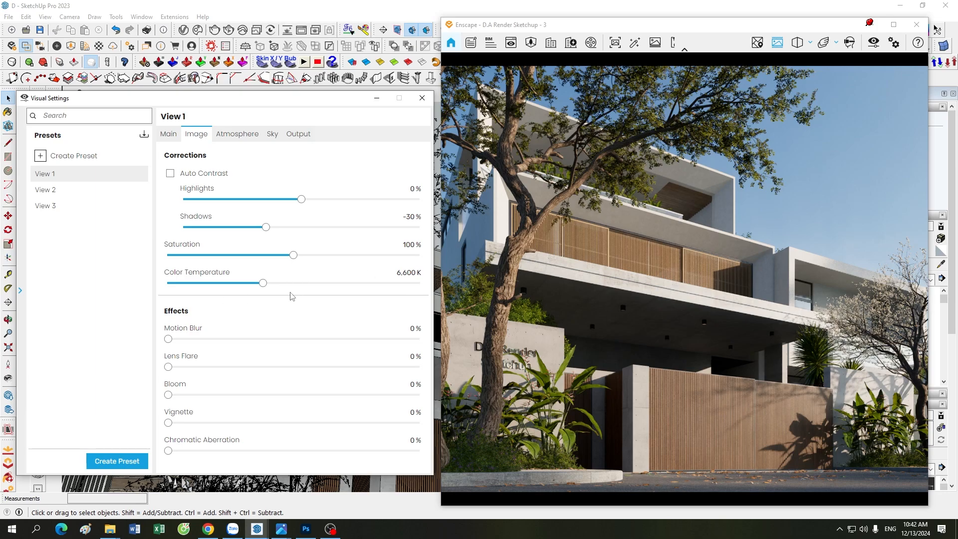
# Try Color Temperatures of 8,250 K and 5,641 K on the render, and reset the value to 6,600 K
pyautogui.moveTo(262, 282); pyautogui.dragTo(294, 286)
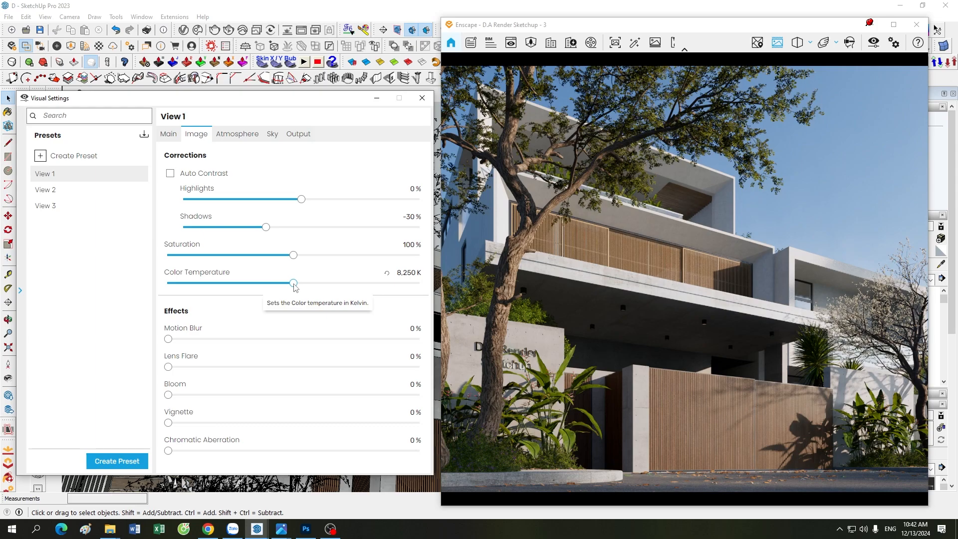
pyautogui.moveTo(294, 284)
pyautogui.mouseDown()
pyautogui.moveTo(307, 284)
pyautogui.moveTo(277, 285)
pyautogui.mouseUp()
pyautogui.moveTo(277, 285); pyautogui.dragTo(292, 283)
pyautogui.click(388, 275)
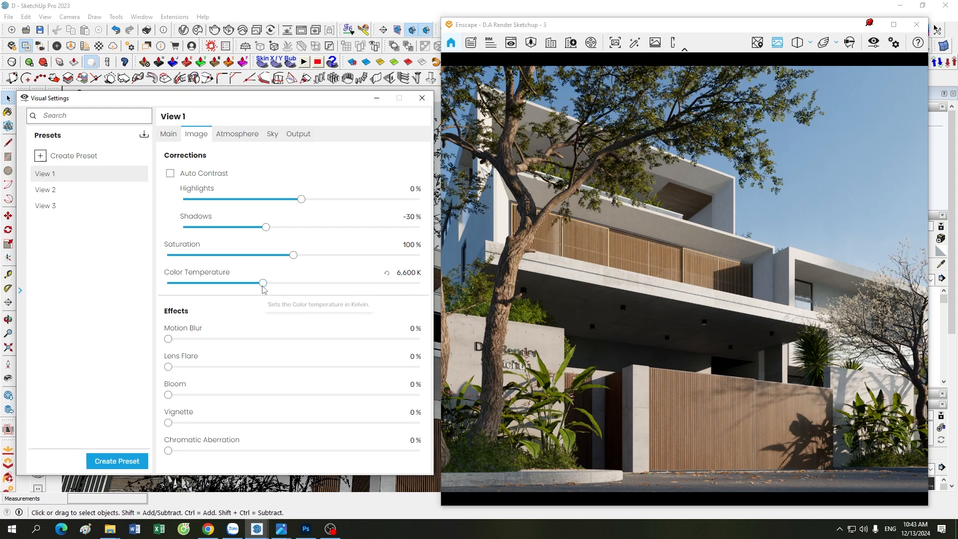
pyautogui.moveTo(262, 287); pyautogui.dragTo(246, 286)
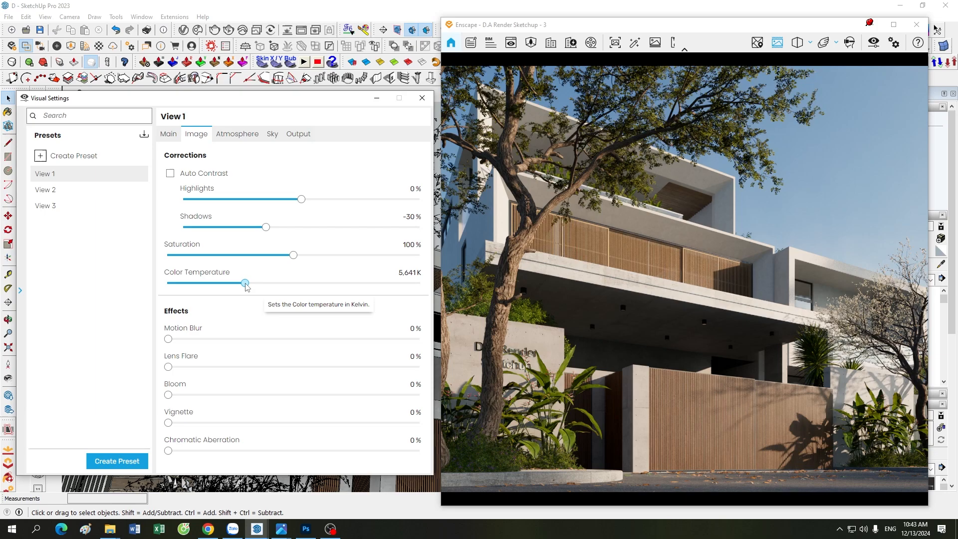
pyautogui.click(386, 273)
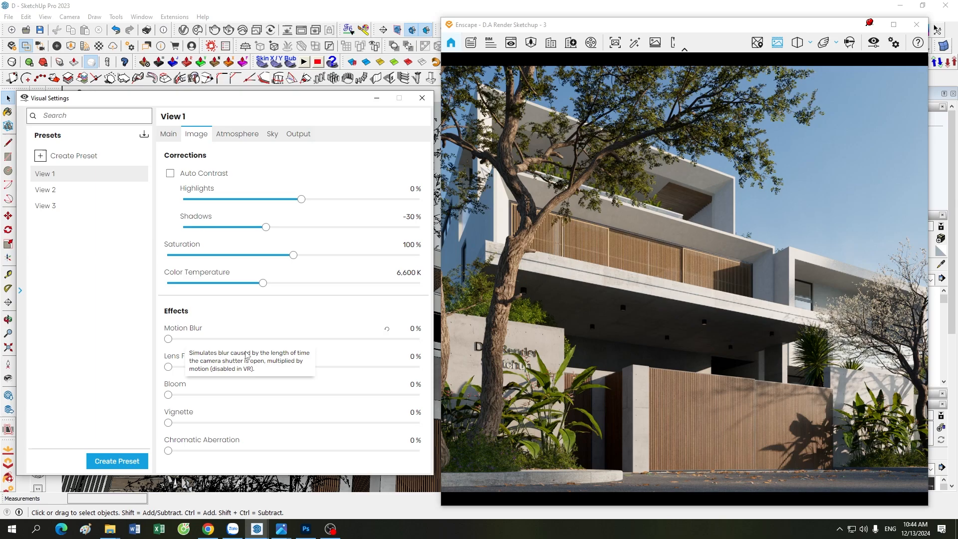
# Switch to Photos to view Motion-blur-example.png unobstructed, and return to the Visual Settings window
pyautogui.click(282, 530)
pyautogui.click(387, 471)
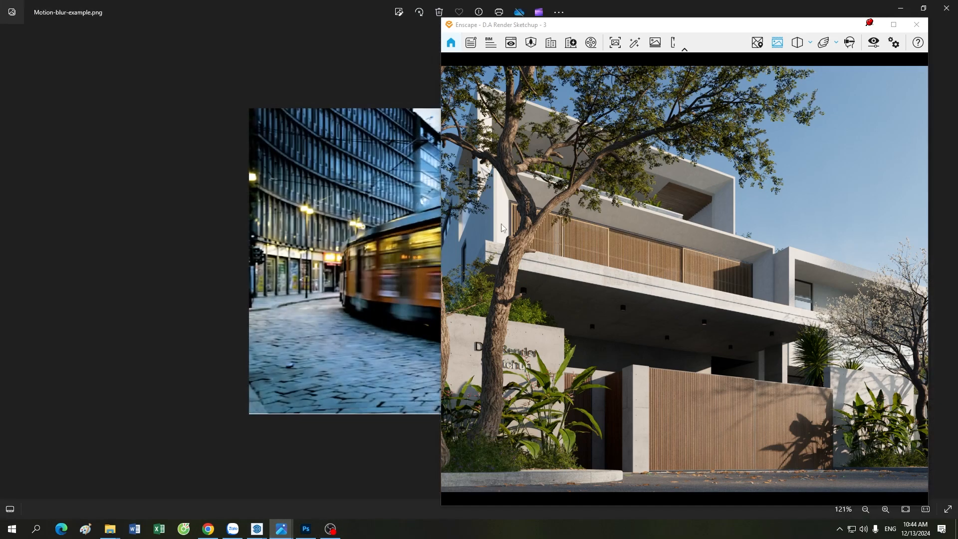
pyautogui.click(409, 159)
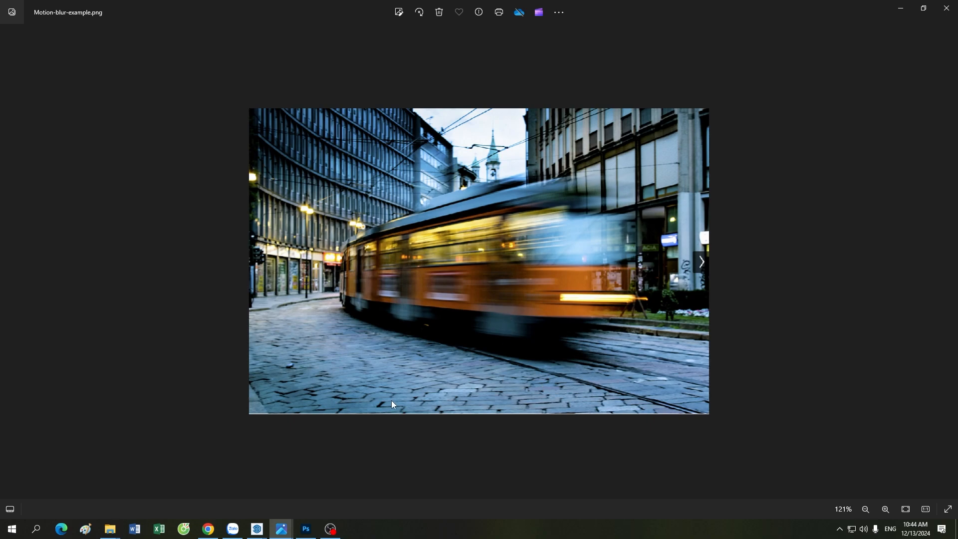
pyautogui.moveTo(257, 529)
pyautogui.click(311, 495)
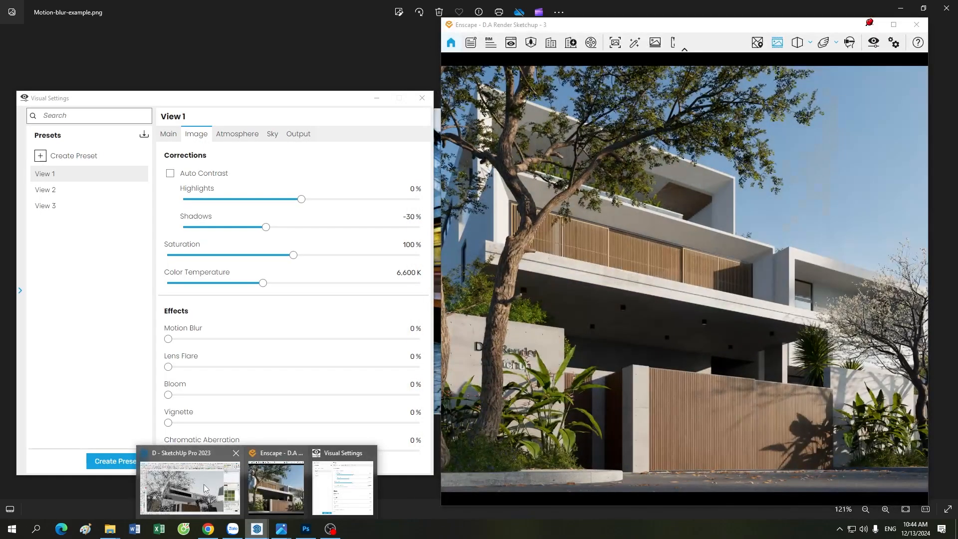
pyautogui.click(224, 485)
pyautogui.click(349, 496)
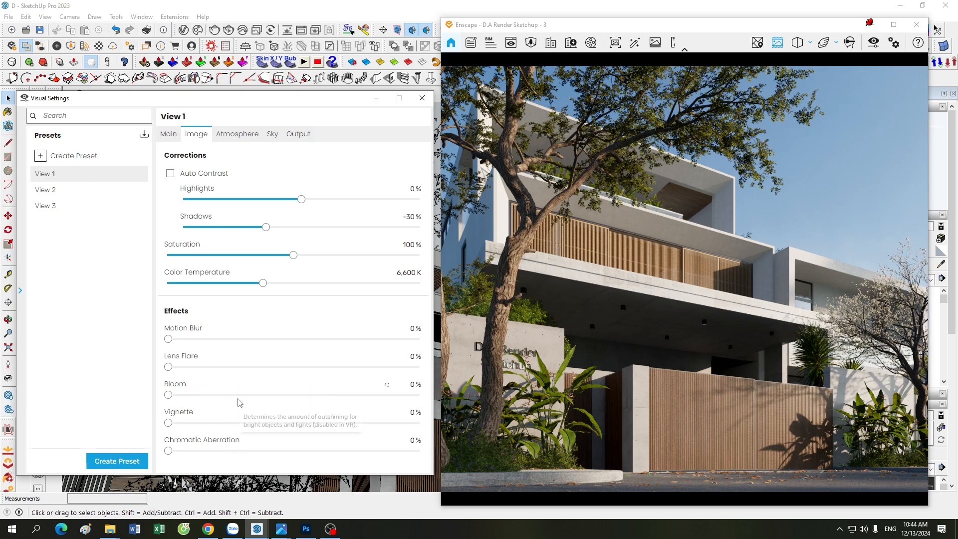
# View the lens flare example photo, and try Lens Flare at 100% in Visual Settings before returning it to 0%
pyautogui.click(281, 529)
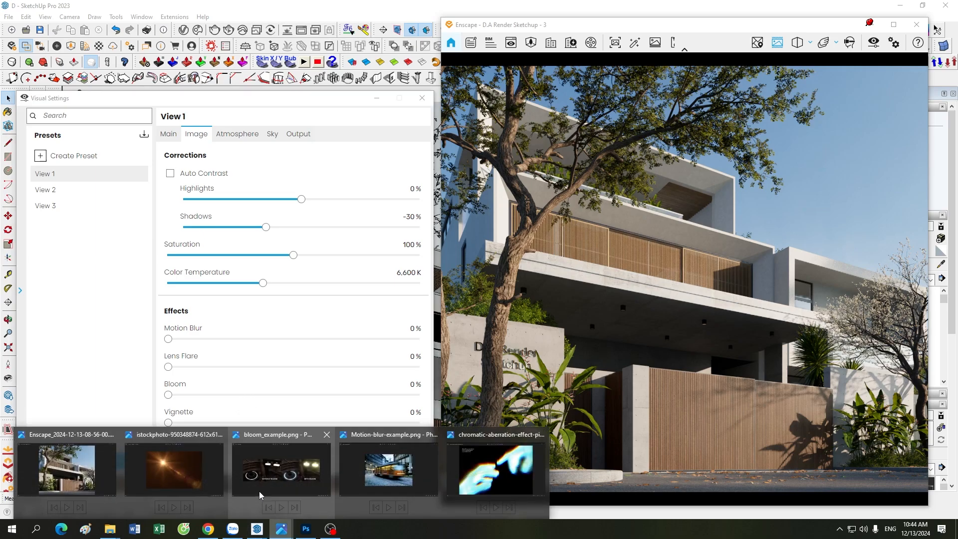
pyautogui.click(209, 471)
pyautogui.click(869, 23)
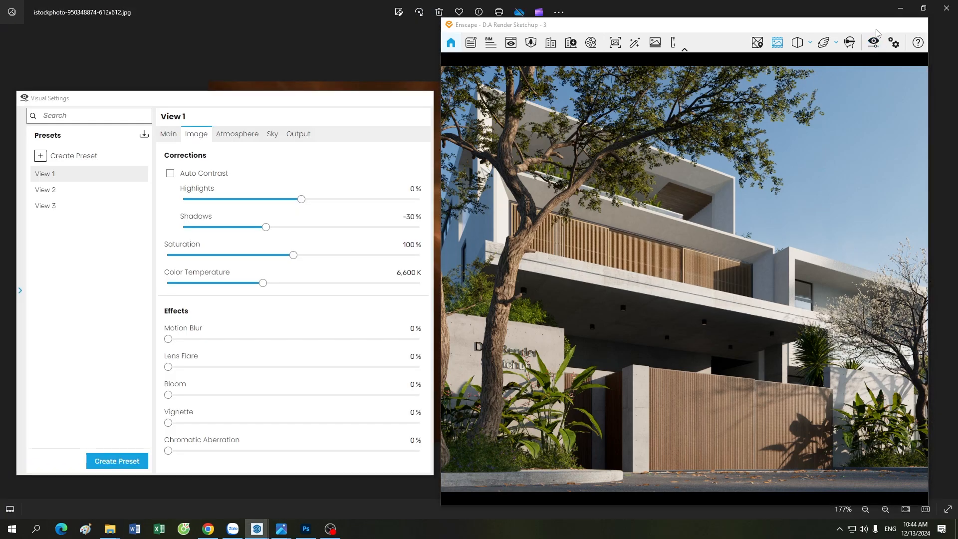
pyautogui.click(866, 10)
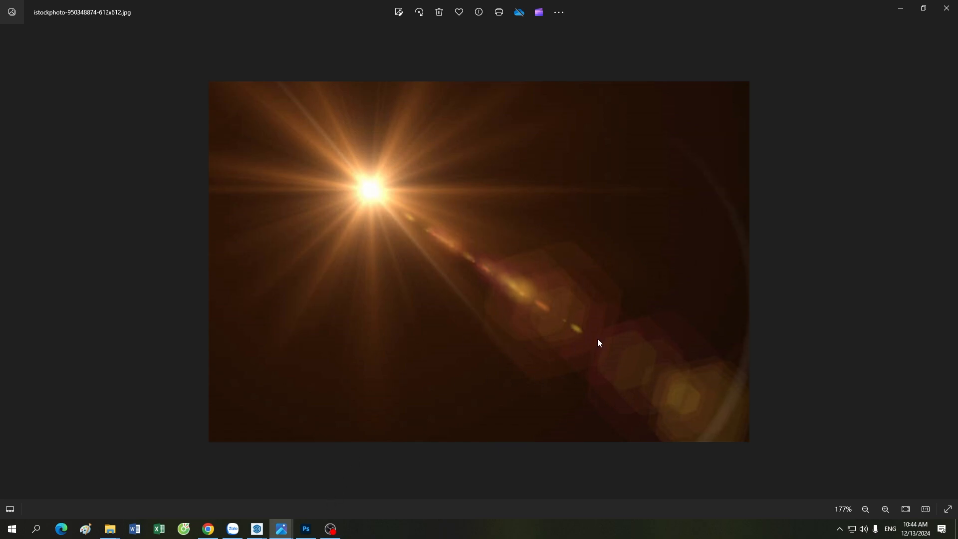
pyautogui.click(257, 530)
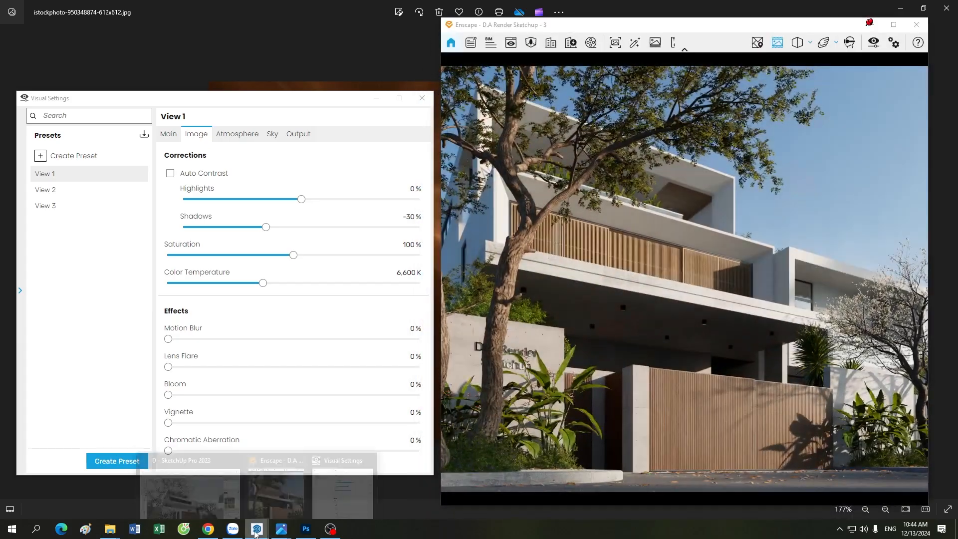
pyautogui.click(214, 499)
pyautogui.click(258, 532)
pyautogui.click(345, 502)
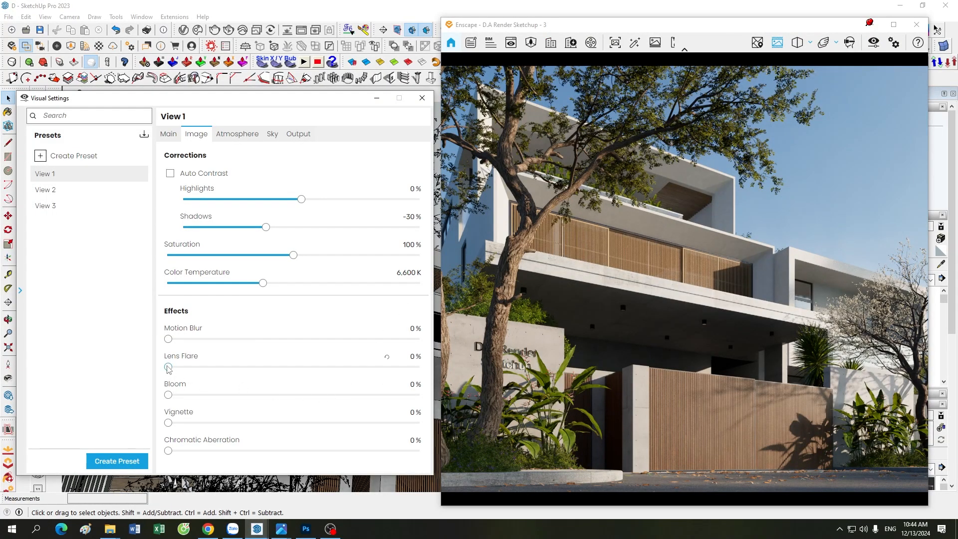
pyautogui.moveTo(169, 367); pyautogui.dragTo(426, 372)
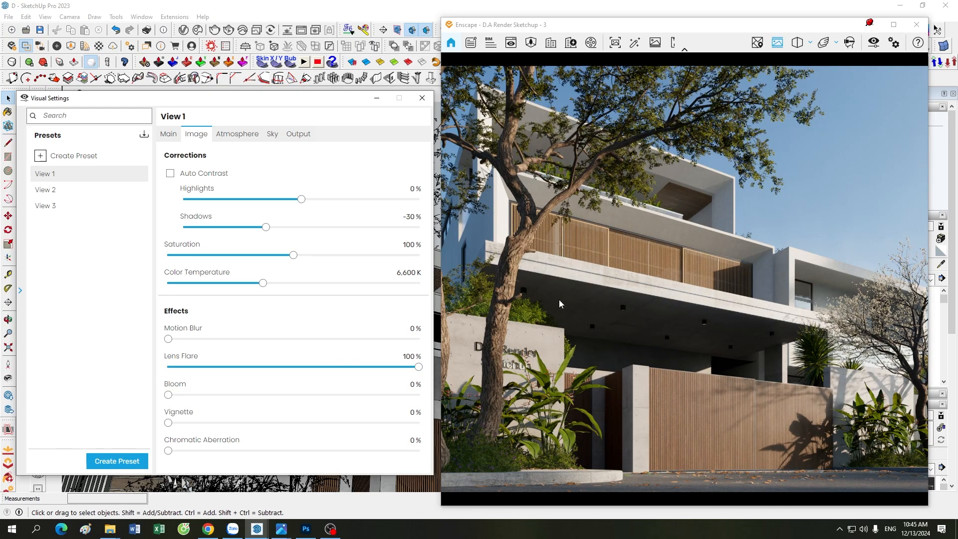
pyautogui.moveTo(418, 367); pyautogui.dragTo(168, 368)
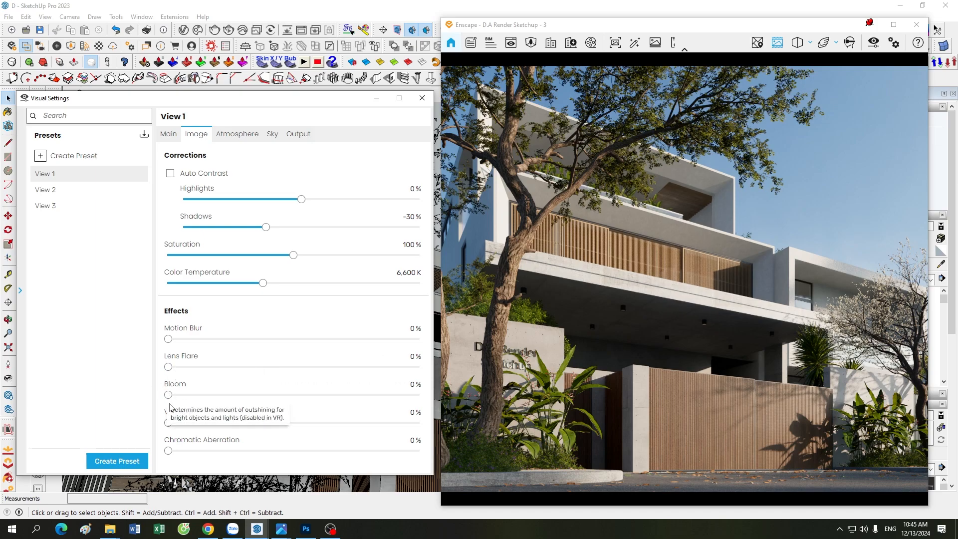
# Switch to Photos to compare the without-bloom and with-bloom halves of bloom_example.png, and return to the Visual Settings window
pyautogui.moveTo(281, 529)
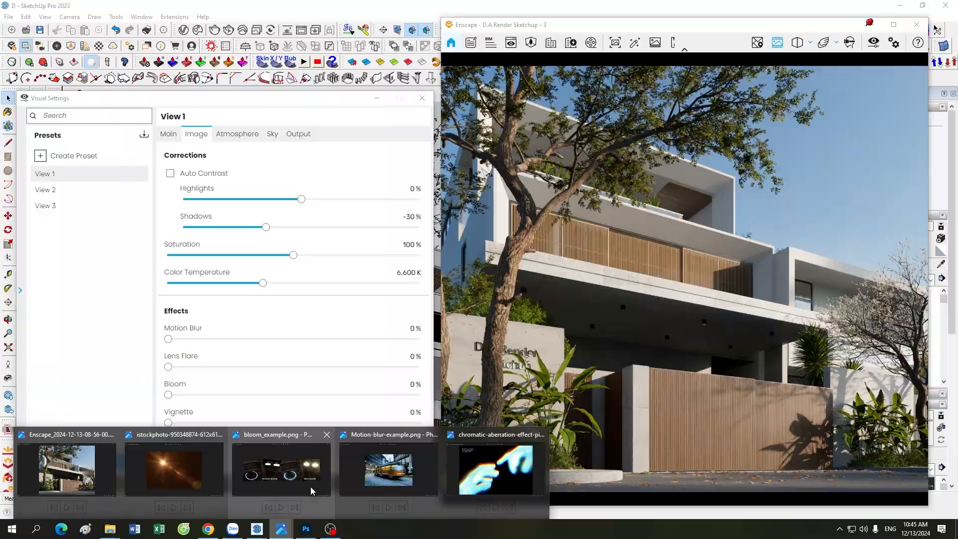
pyautogui.click(310, 486)
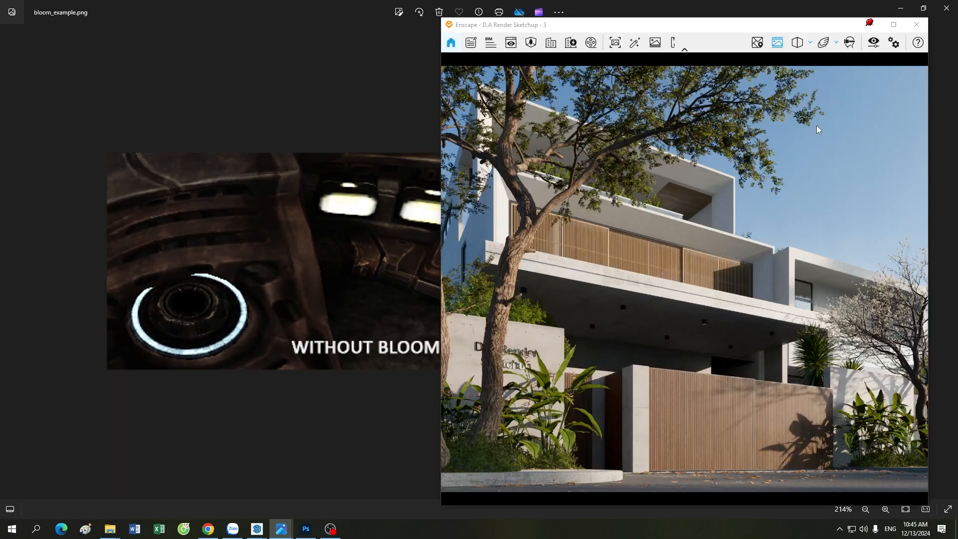
pyautogui.click(870, 24)
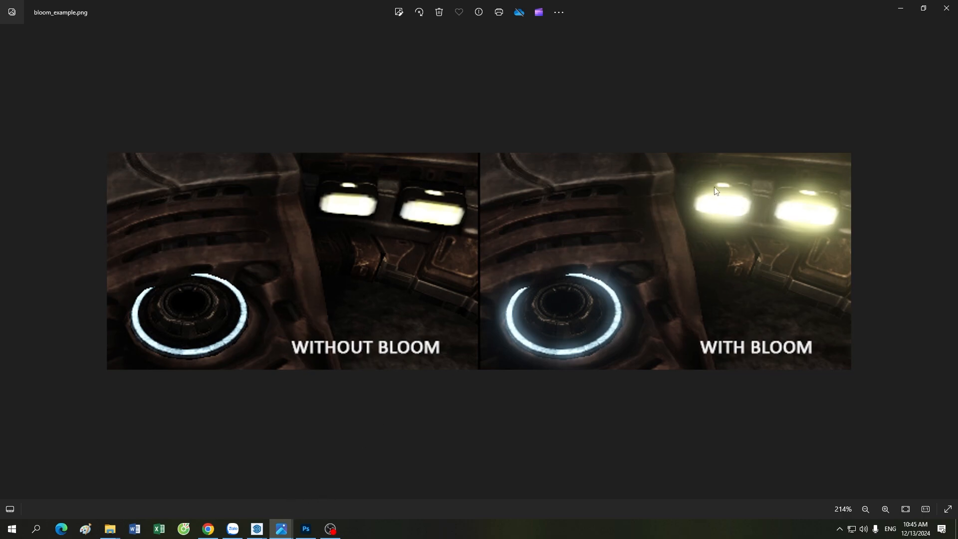
pyautogui.moveTo(257, 528)
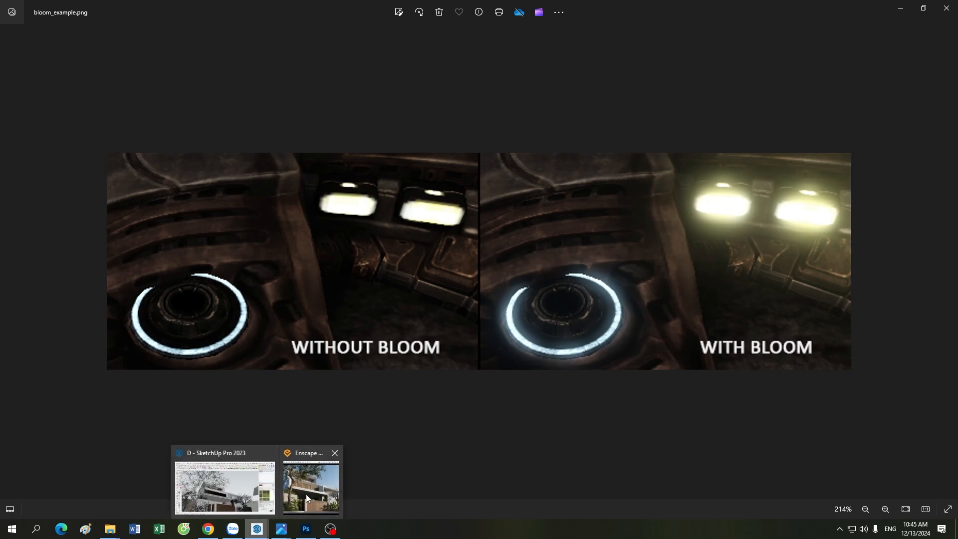
pyautogui.click(305, 495)
pyautogui.click(213, 492)
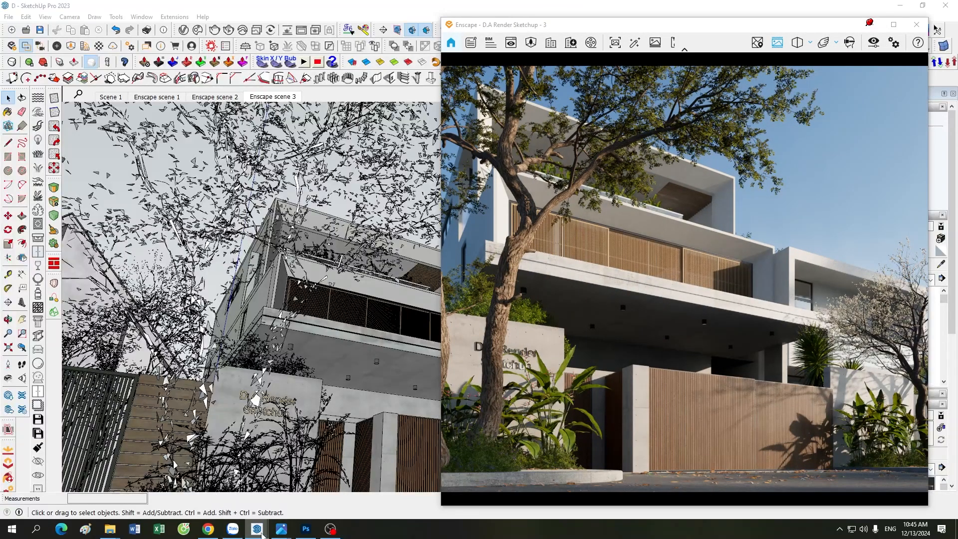
pyautogui.click(343, 487)
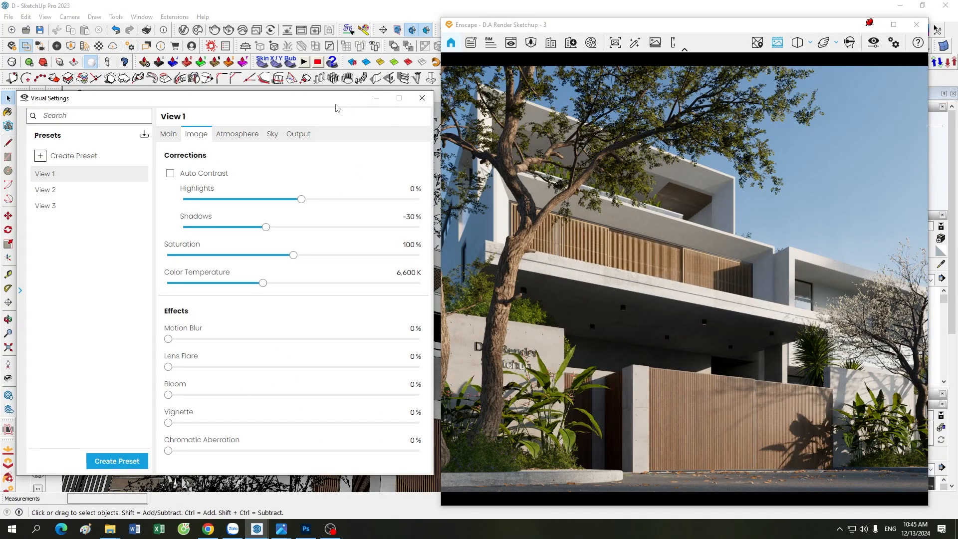
# Try a Vignette of 54% on the render, and set it back to 0%
pyautogui.moveTo(222, 403)
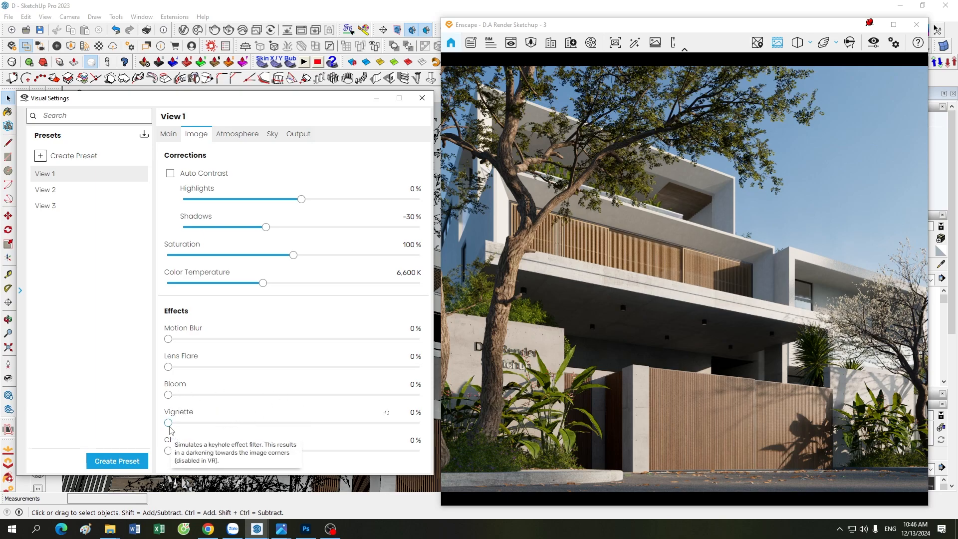
pyautogui.moveTo(169, 423); pyautogui.dragTo(305, 431)
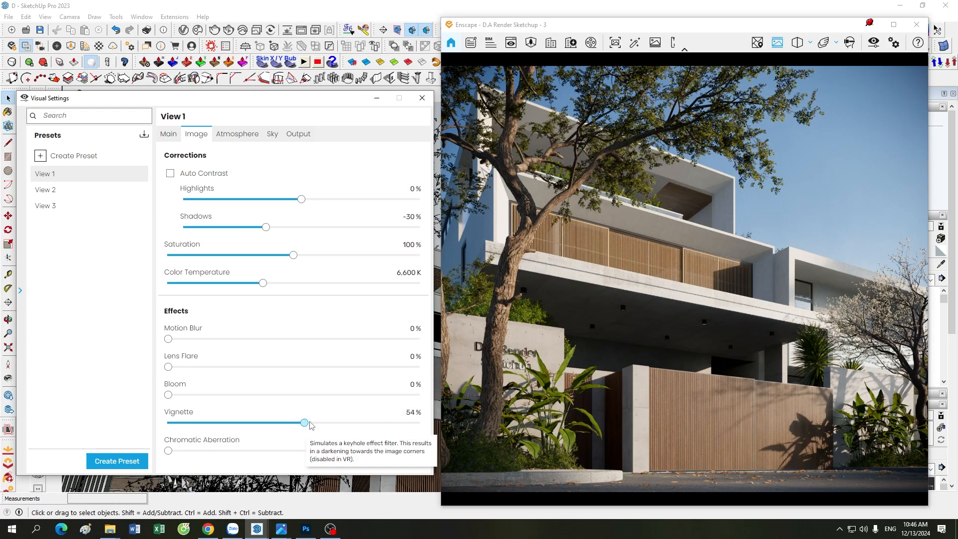
pyautogui.moveTo(309, 423); pyautogui.dragTo(168, 423)
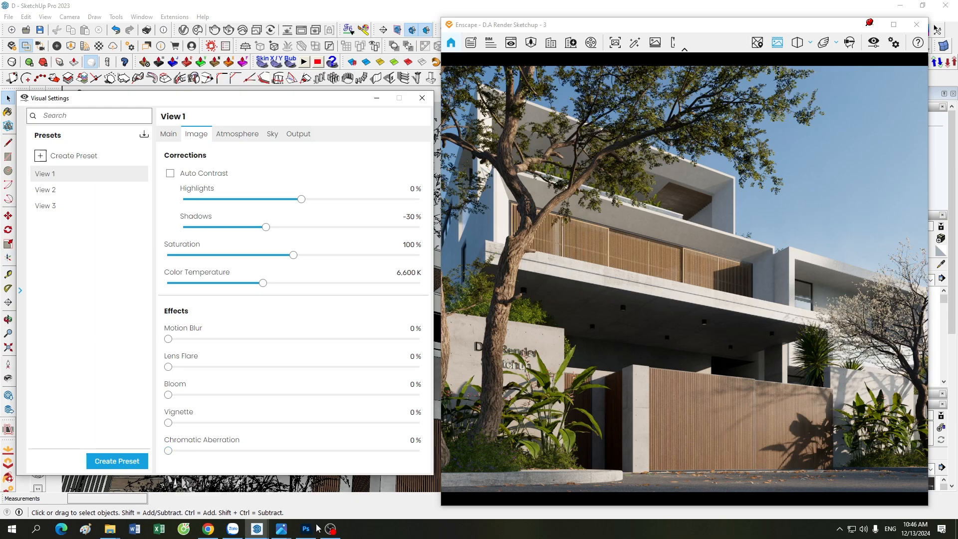
# Switch to Photos to examine the chromatic aberration example picture, and return to the Visual Settings effects
pyautogui.moveTo(281, 528)
pyautogui.click(491, 469)
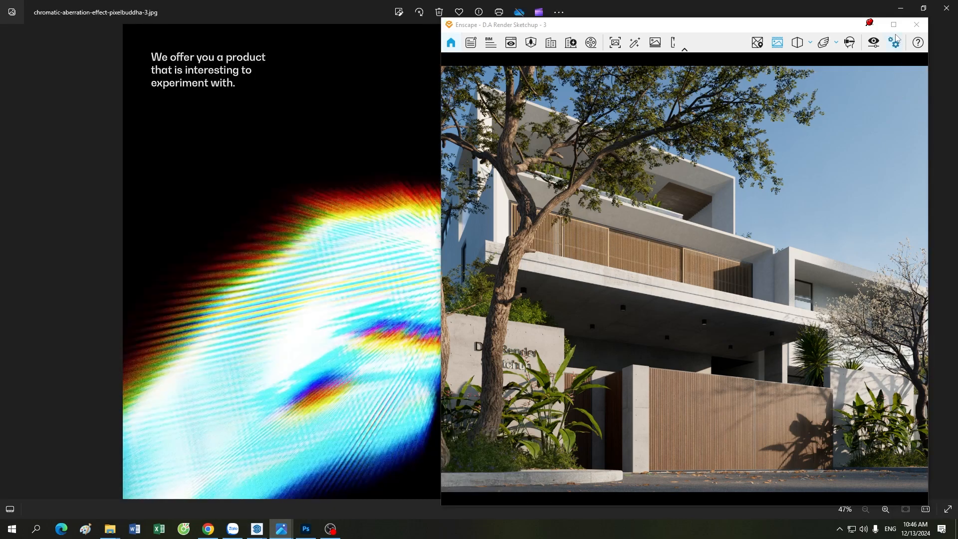
pyautogui.click(870, 25)
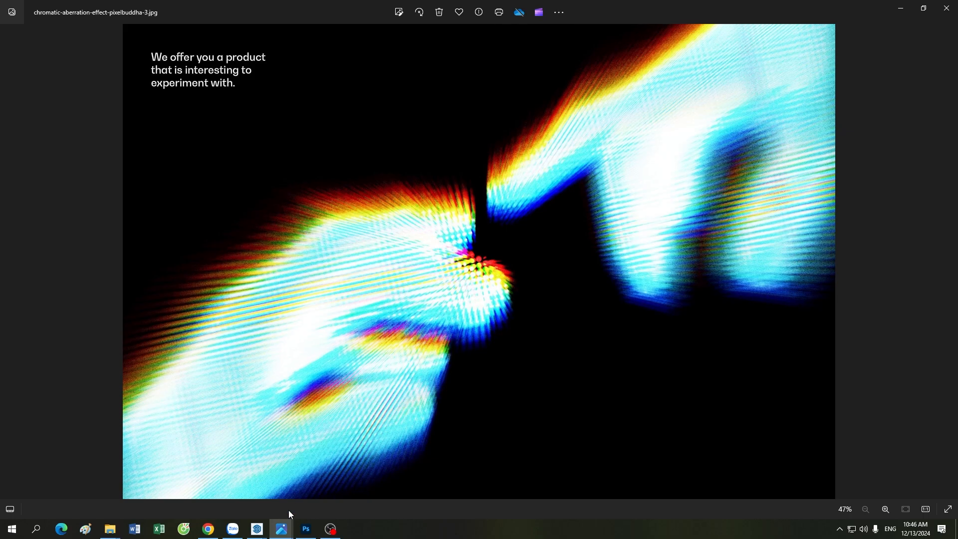
pyautogui.moveTo(257, 528)
pyautogui.click(220, 494)
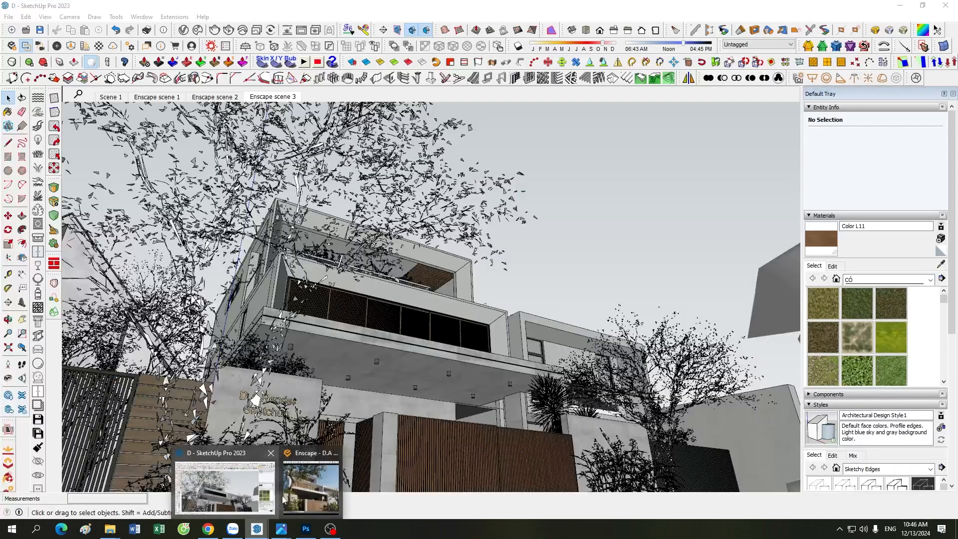
pyautogui.click(312, 486)
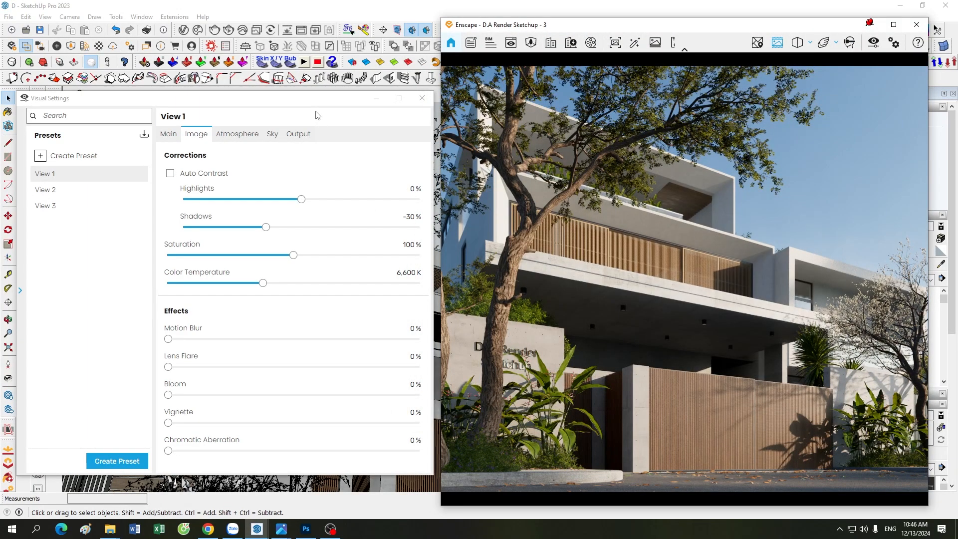
pyautogui.moveTo(168, 450)
pyautogui.mouseDown()
pyautogui.moveTo(358, 460)
pyautogui.moveTo(300, 450)
pyautogui.moveTo(377, 452)
pyautogui.moveTo(161, 458)
pyautogui.mouseUp()
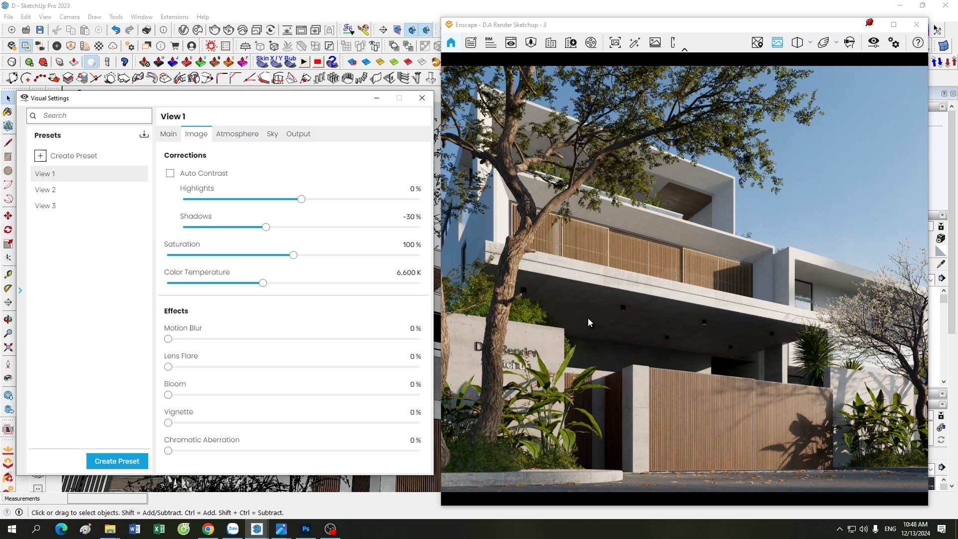
pyautogui.moveTo(171, 372)
pyautogui.mouseDown()
pyautogui.moveTo(329, 372)
pyautogui.moveTo(168, 371)
pyautogui.mouseUp()
# Move the Visual Settings window slightly higher and review View 1's Main and Image settings alternately, ending on Image
pyautogui.moveTo(241, 105); pyautogui.dragTo(245, 85)
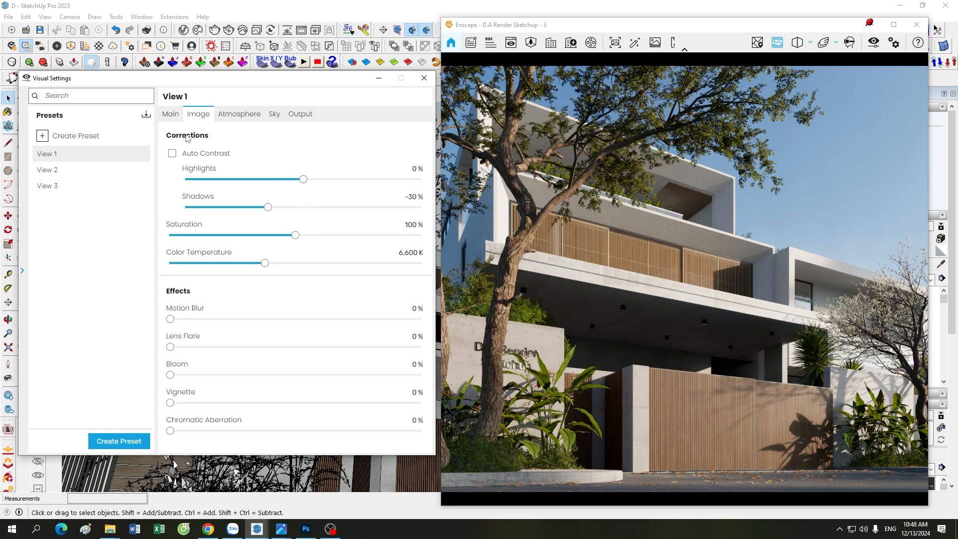
pyautogui.click(170, 115)
pyautogui.click(184, 114)
pyautogui.moveTo(301, 83); pyautogui.dragTo(302, 88)
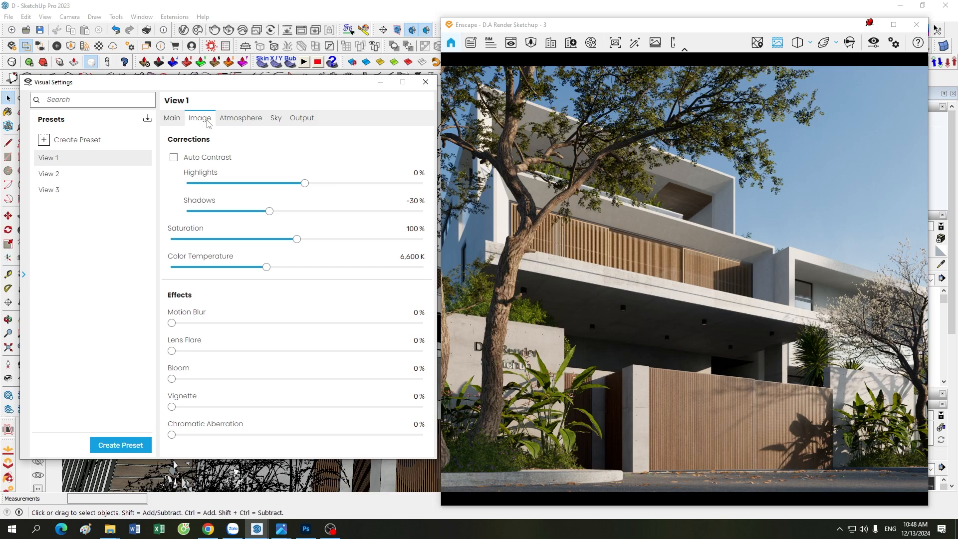
pyautogui.click(173, 118)
pyautogui.click(198, 118)
pyautogui.click(177, 120)
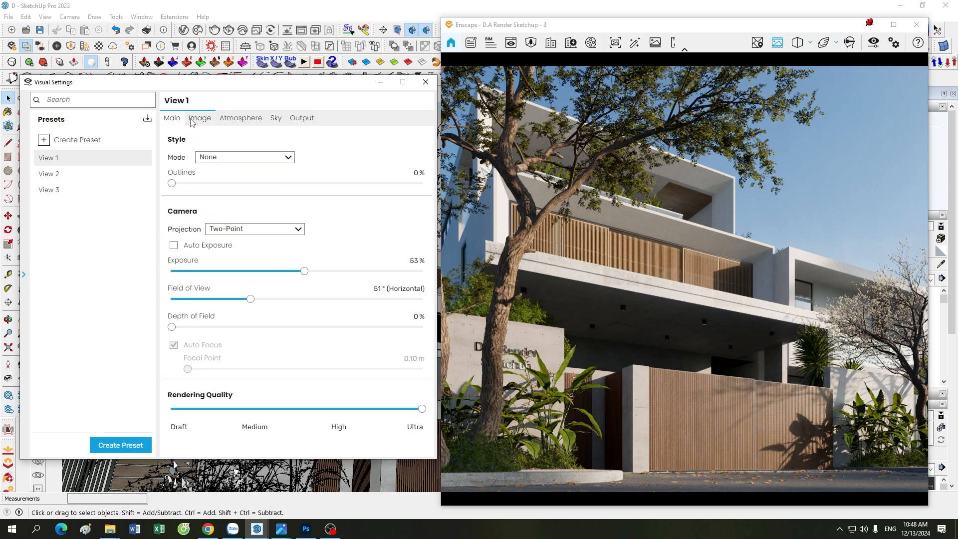
pyautogui.click(198, 122)
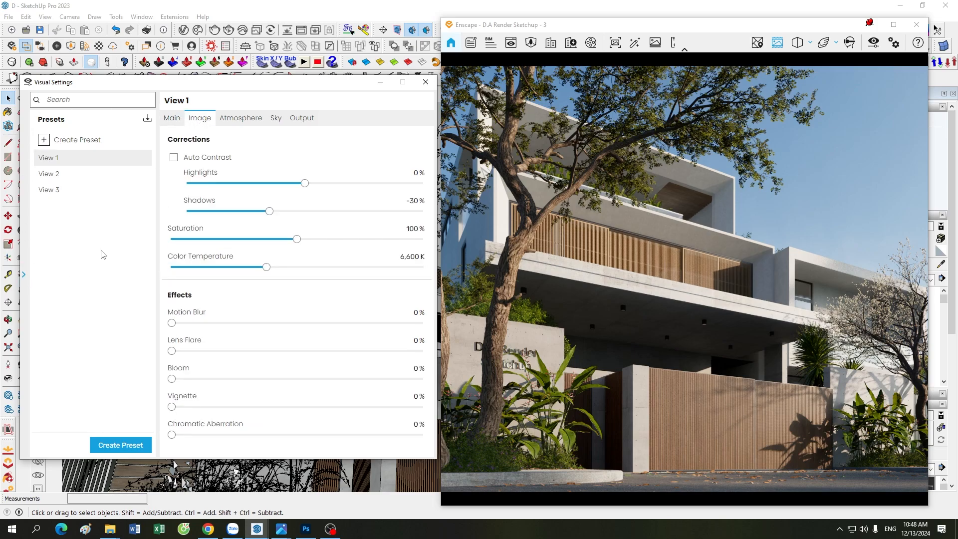
pyautogui.click(180, 121)
pyautogui.click(198, 120)
pyautogui.click(178, 119)
pyautogui.click(199, 121)
pyautogui.click(165, 118)
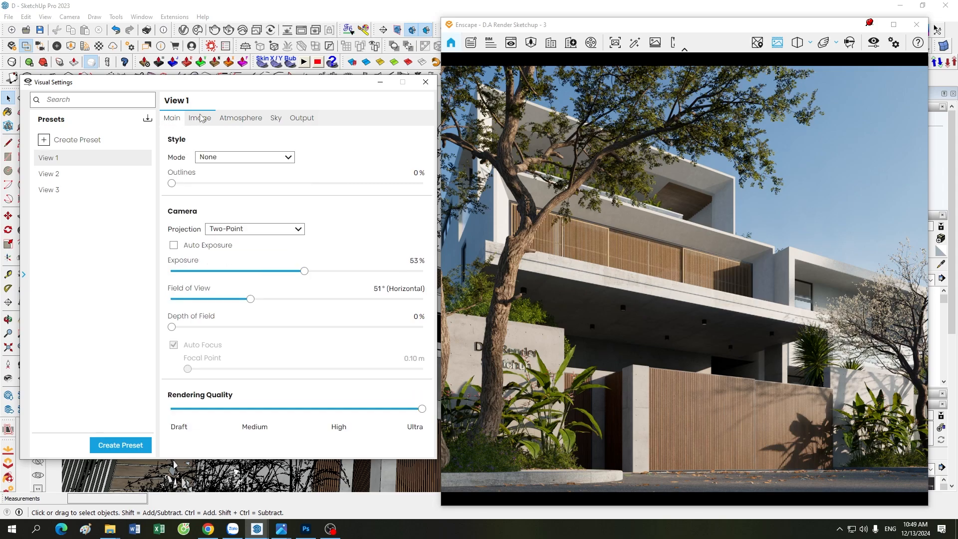
pyautogui.click(200, 118)
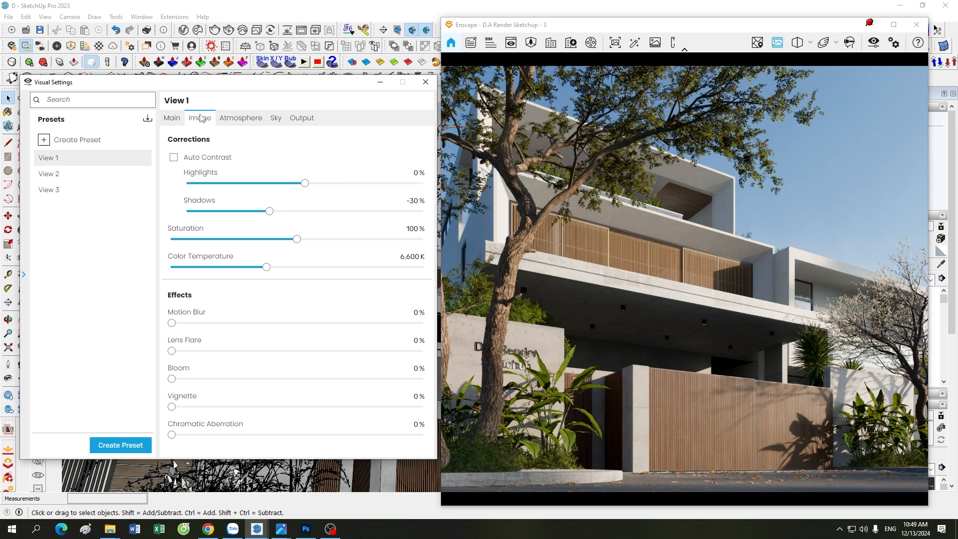
# Read the descriptions of the Motion Blur, Bloom and Lens Flare effects
pyautogui.moveTo(269, 316)
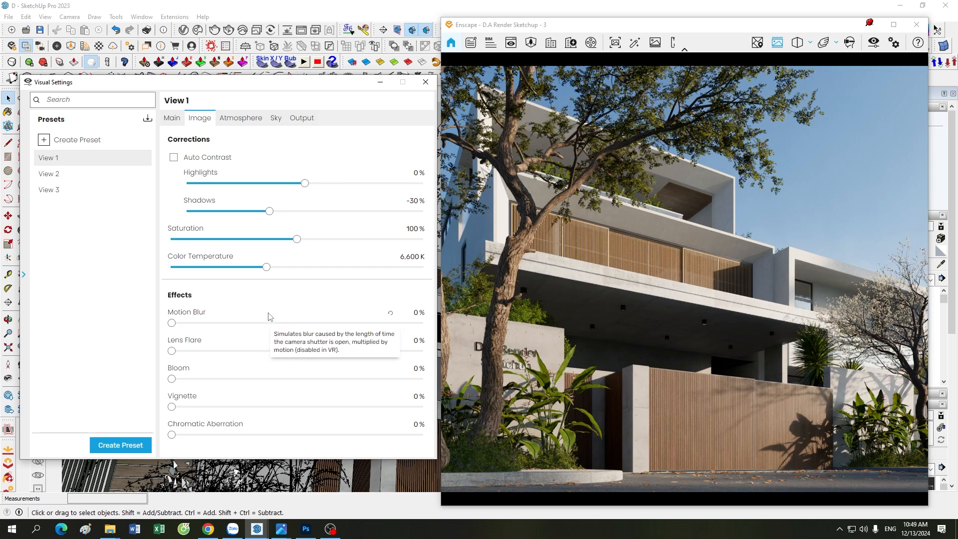
pyautogui.moveTo(281, 382)
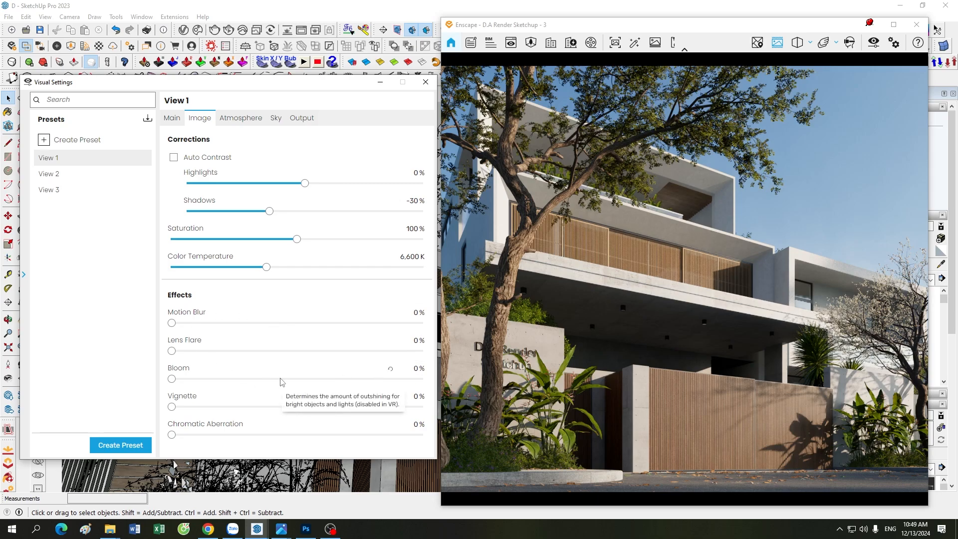
pyautogui.moveTo(260, 359)
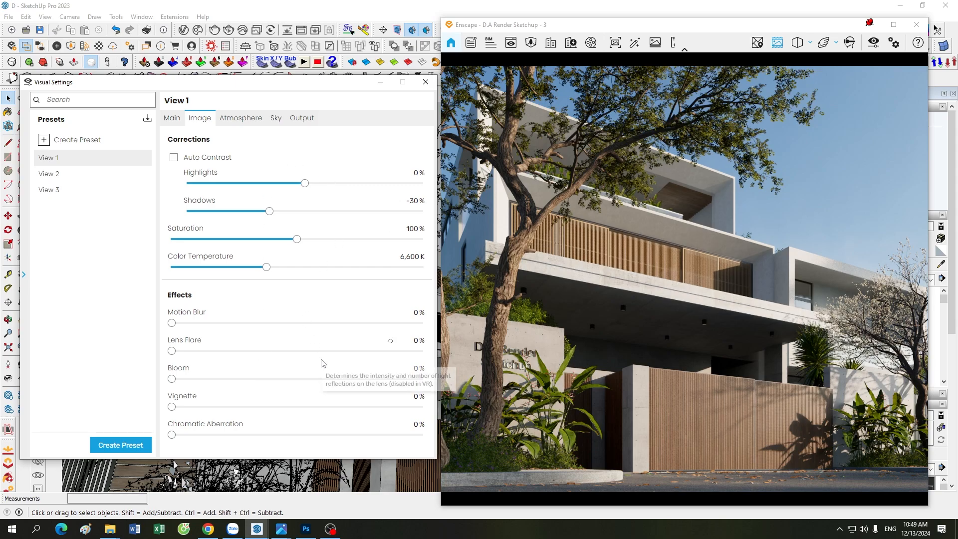
pyautogui.moveTo(328, 387)
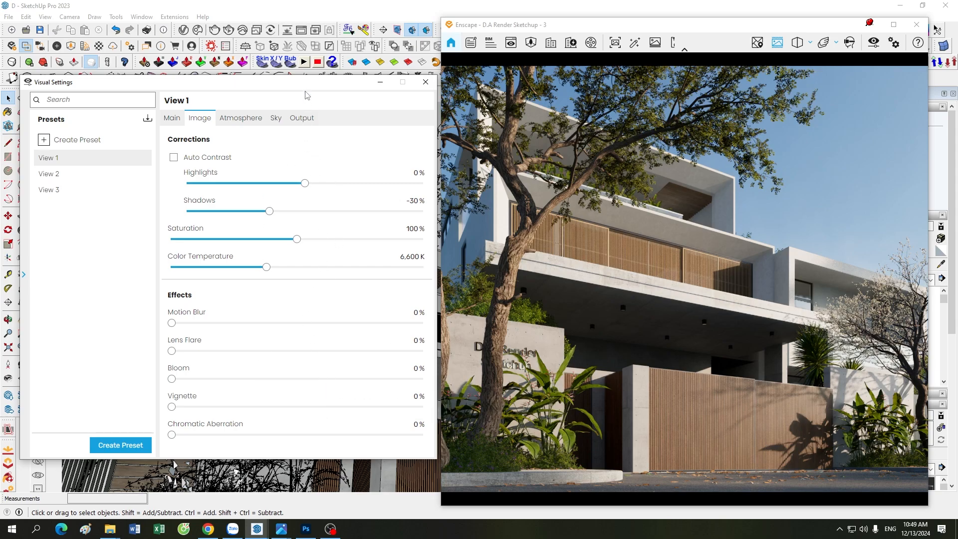